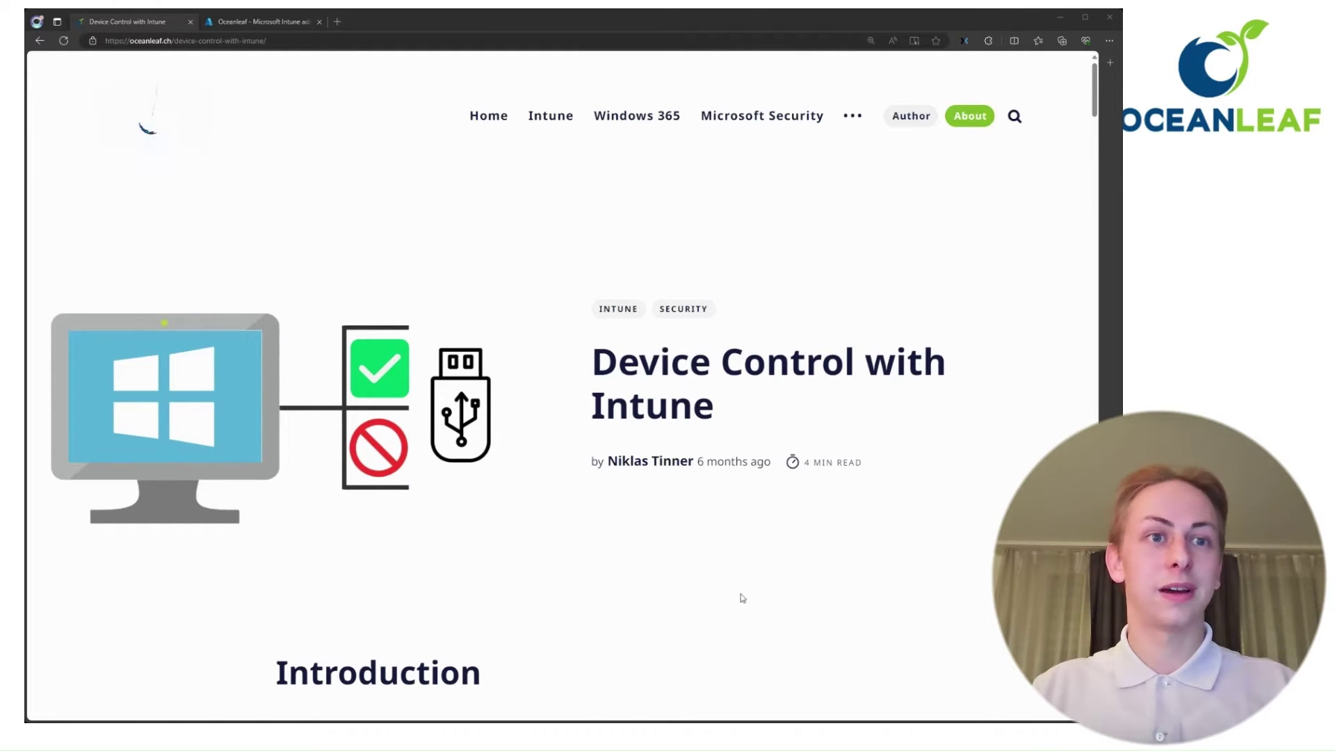
Step: Read the Introduction and Background sections of the Device Control with Intune article, down to the list of peripheral attack mitigations
scroll(696, 537, "down", 1)
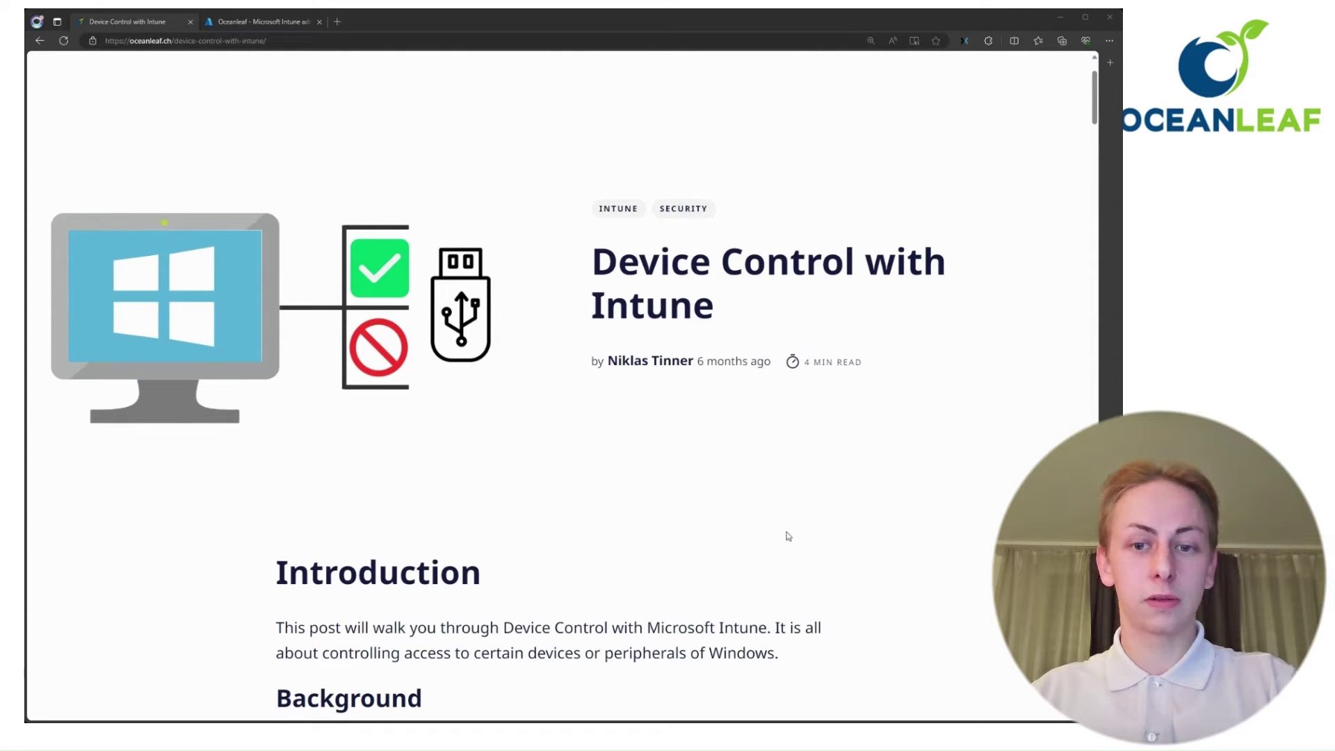
scroll(887, 542, "down", 1)
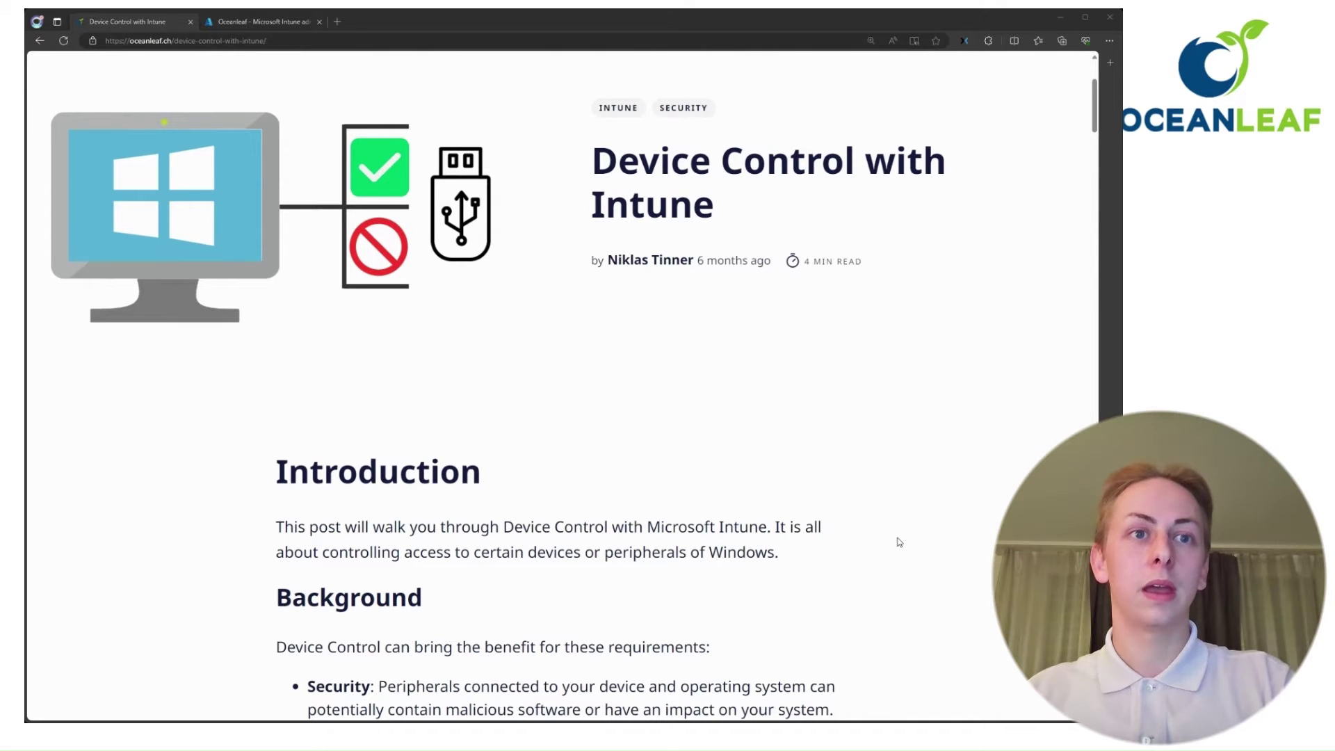
scroll(899, 541, "down", 1)
scroll(899, 542, "down", 1)
scroll(899, 541, "up", 1)
scroll(899, 541, "down", 2)
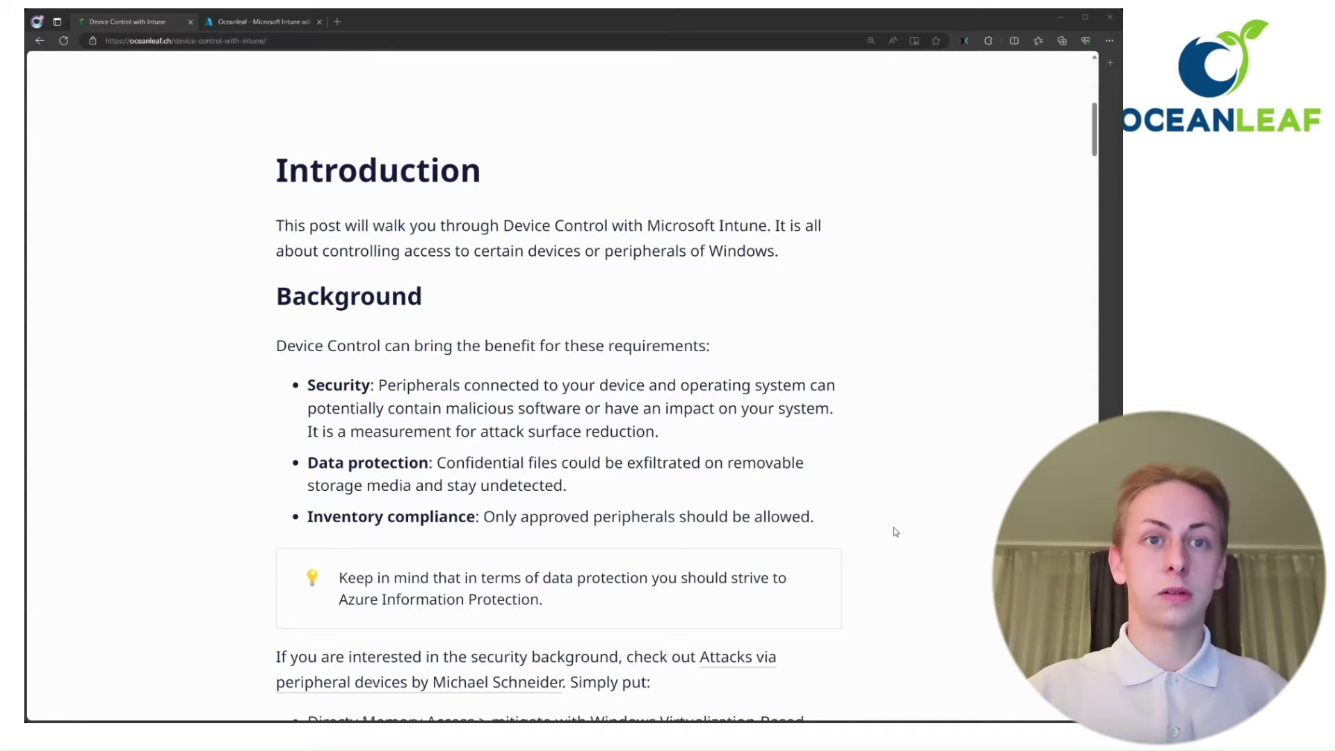
scroll(895, 531, "down", 2)
scroll(895, 531, "down", 2)
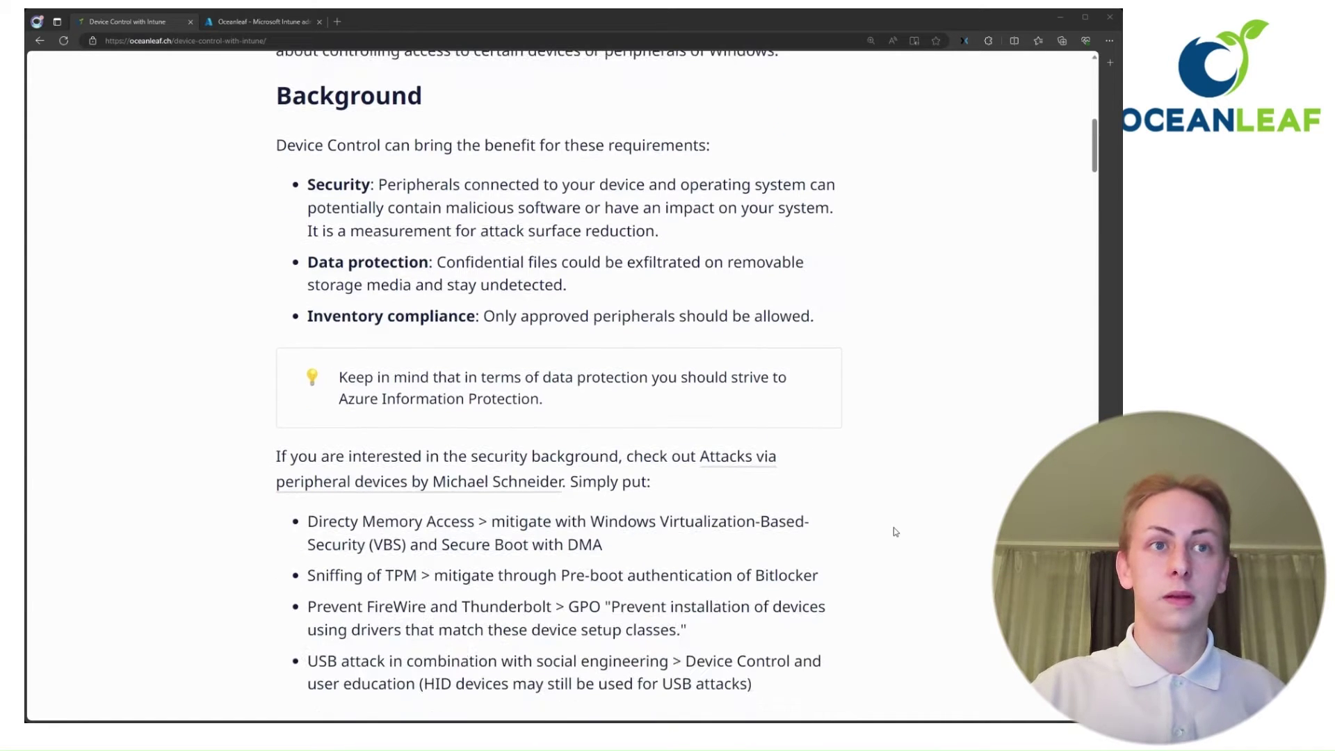
scroll(896, 532, "down", 2)
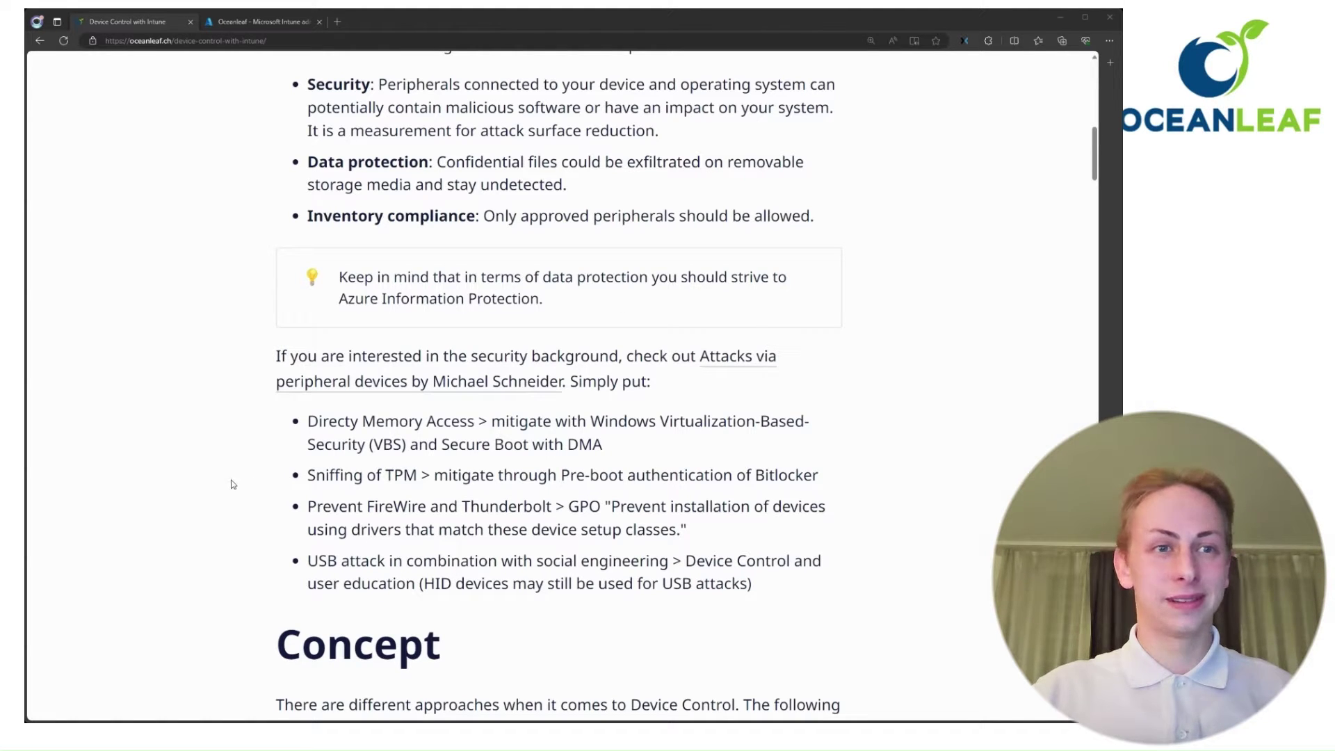
Step: Read the article's Concept section on approaches to Device Control and the BitLocker note
scroll(233, 485, "down", 5)
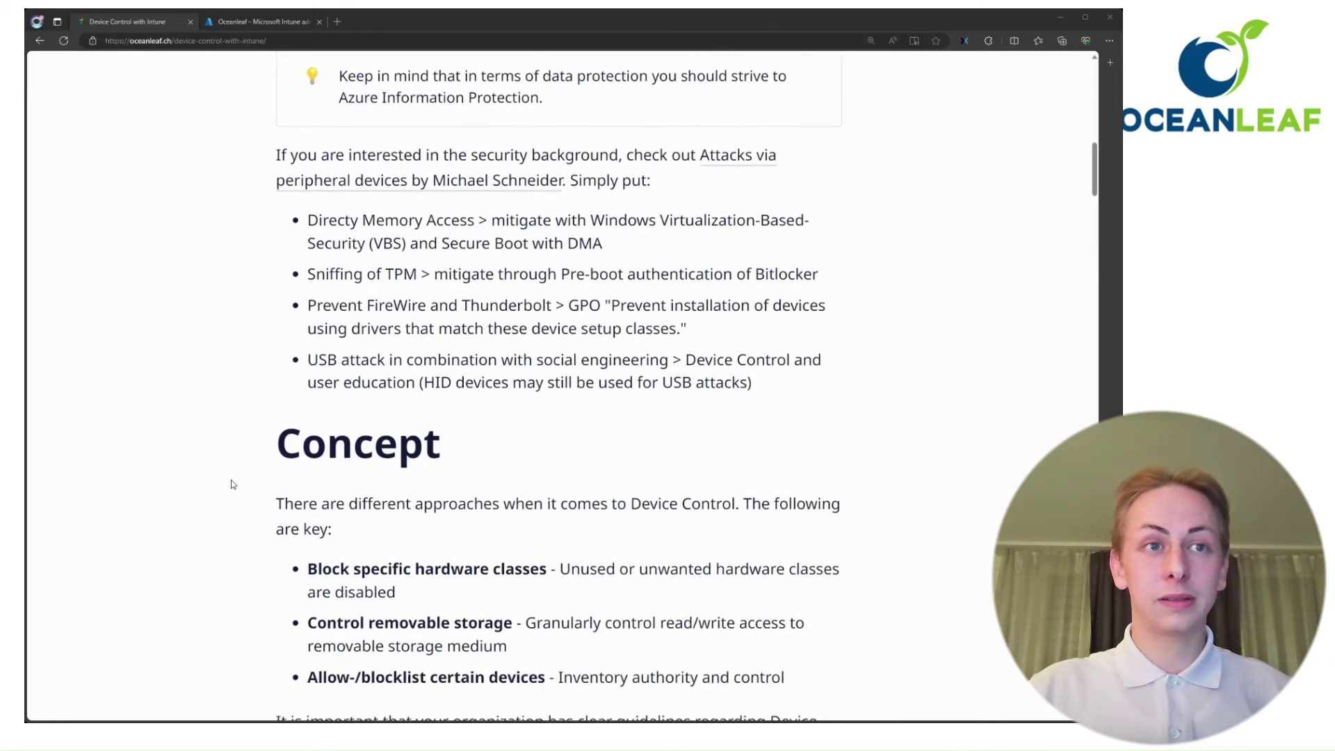
scroll(233, 485, "down", 2)
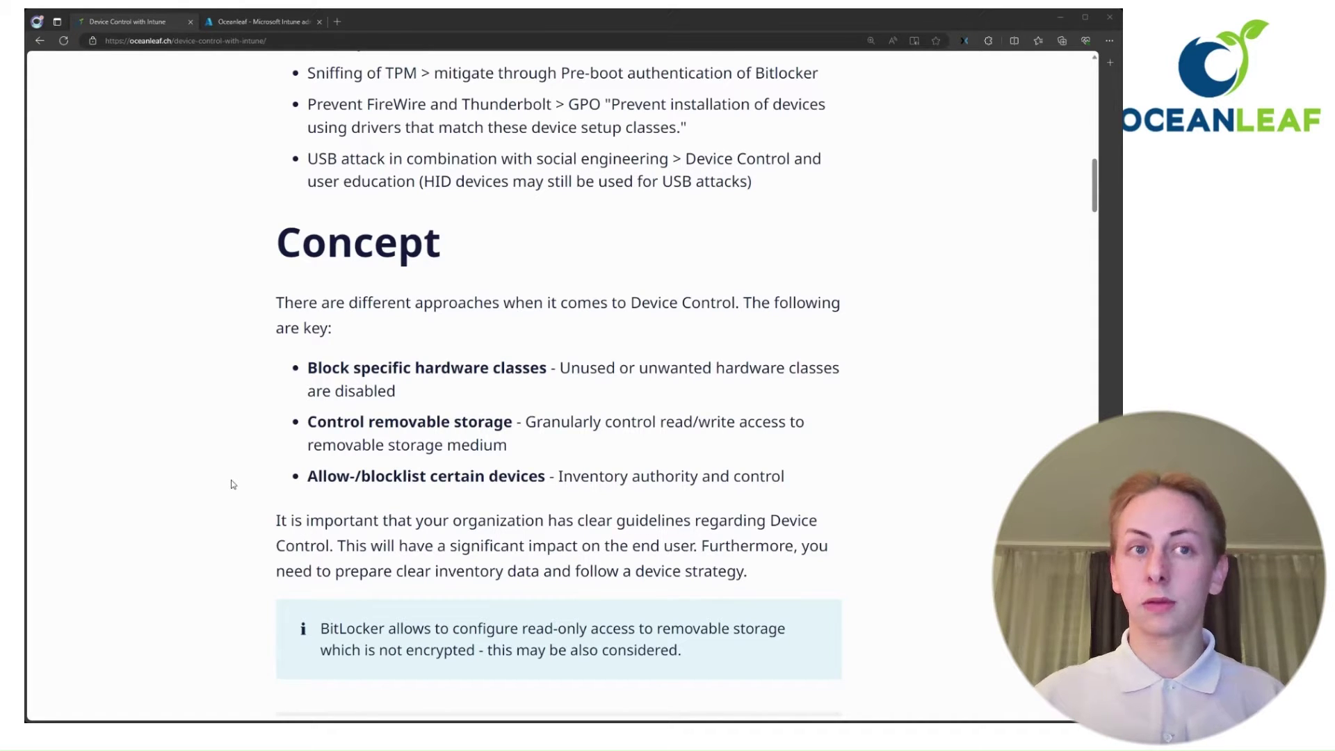
scroll(233, 484, "down", 1)
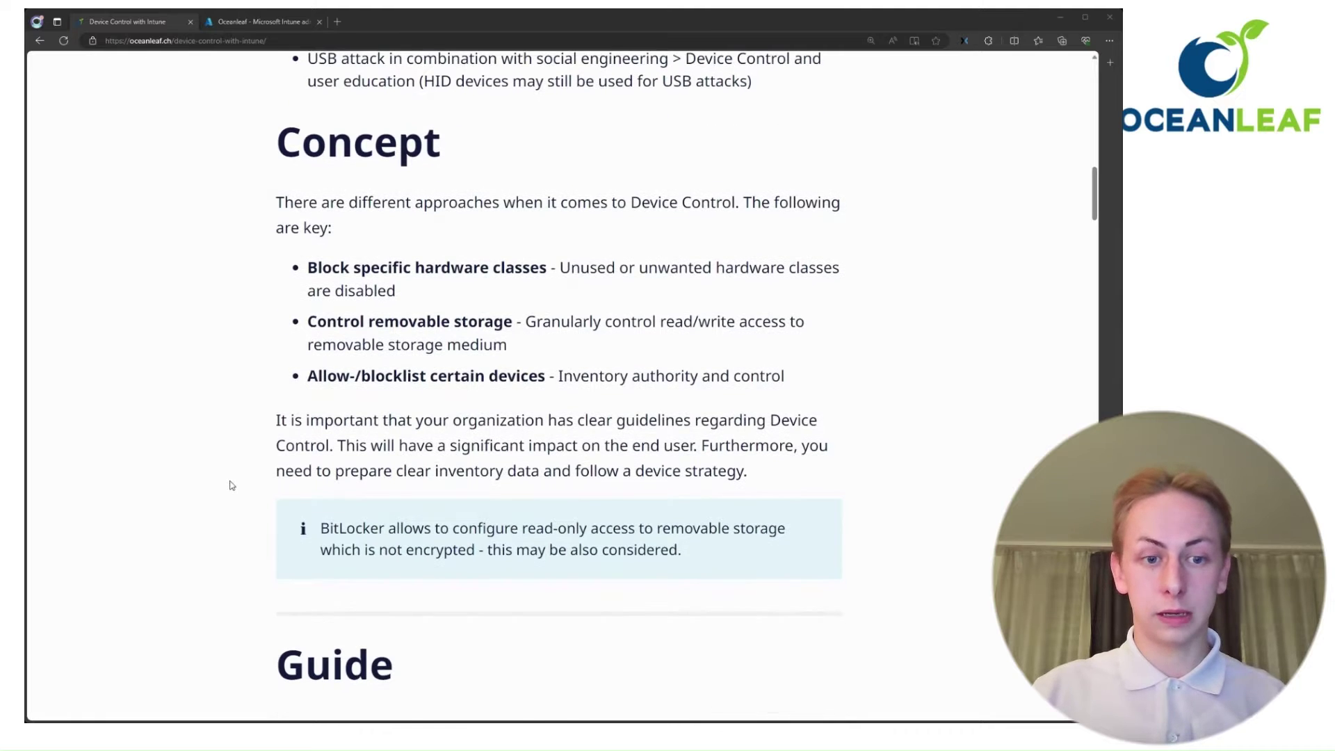
Step: Enlarge the Device Manager screenshot under Identifying devices to examine the Hardware Ids property, and close the enlarged view
scroll(1008, 440, "down", 5)
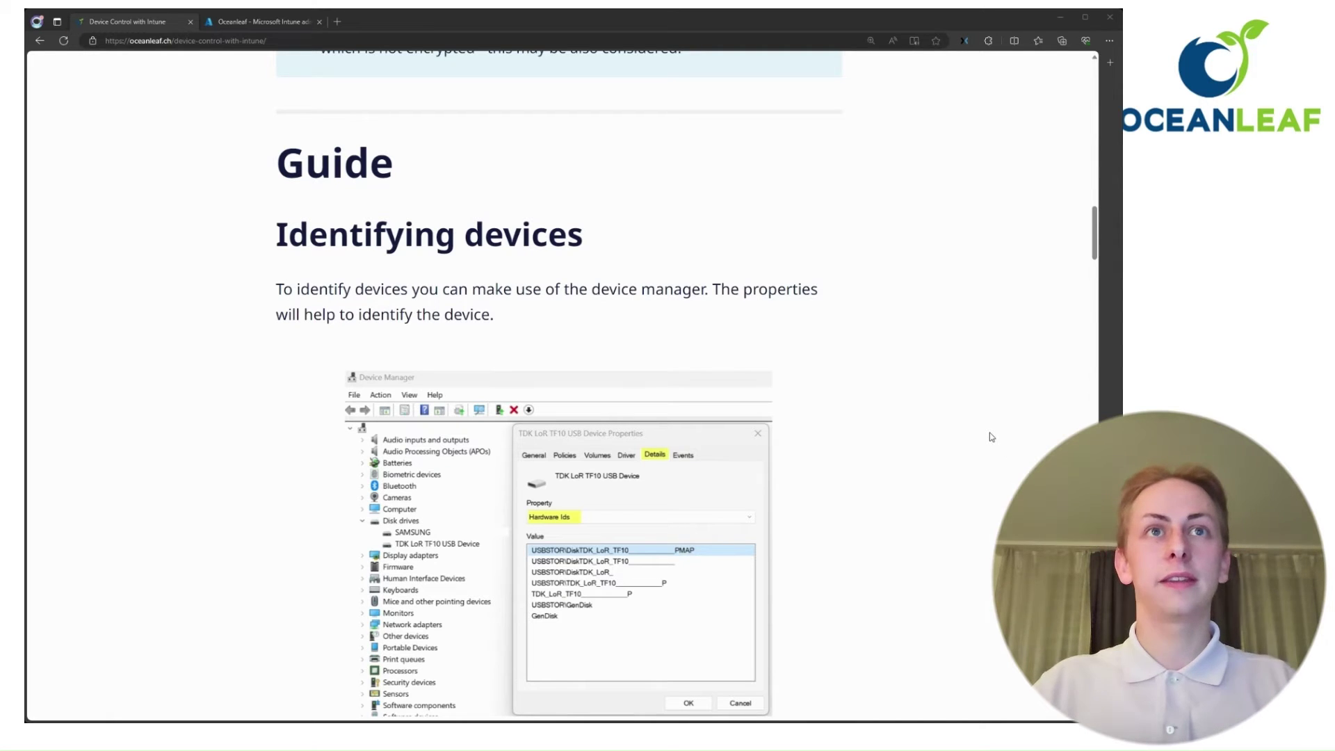
scroll(989, 436, "down", 1)
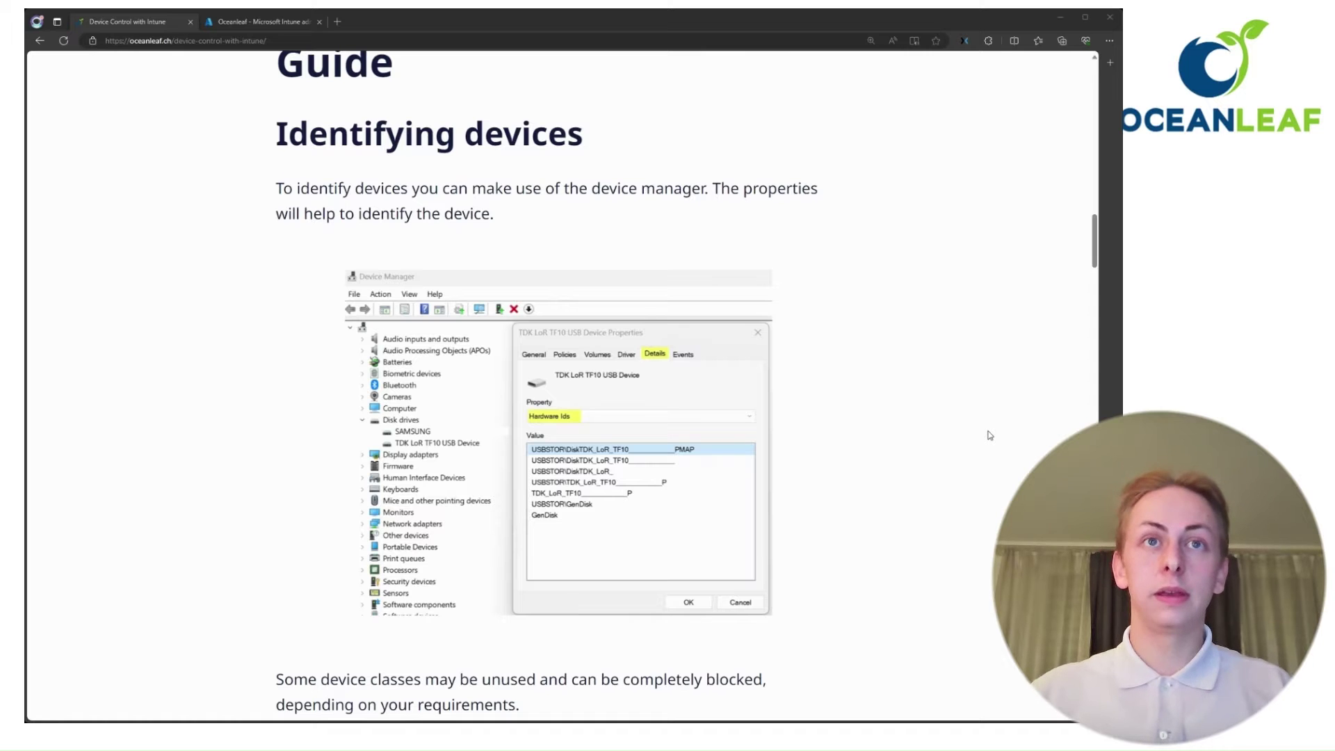
left_click(658, 447)
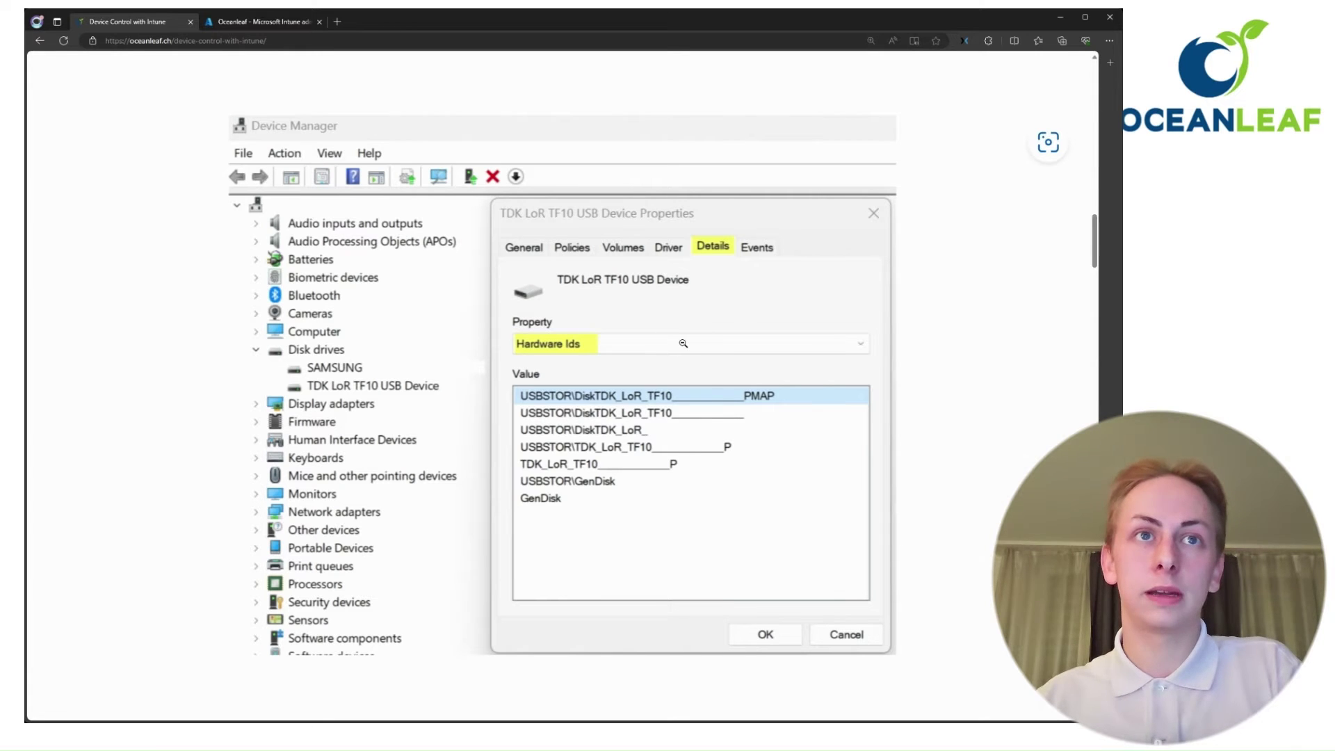
left_click(683, 342)
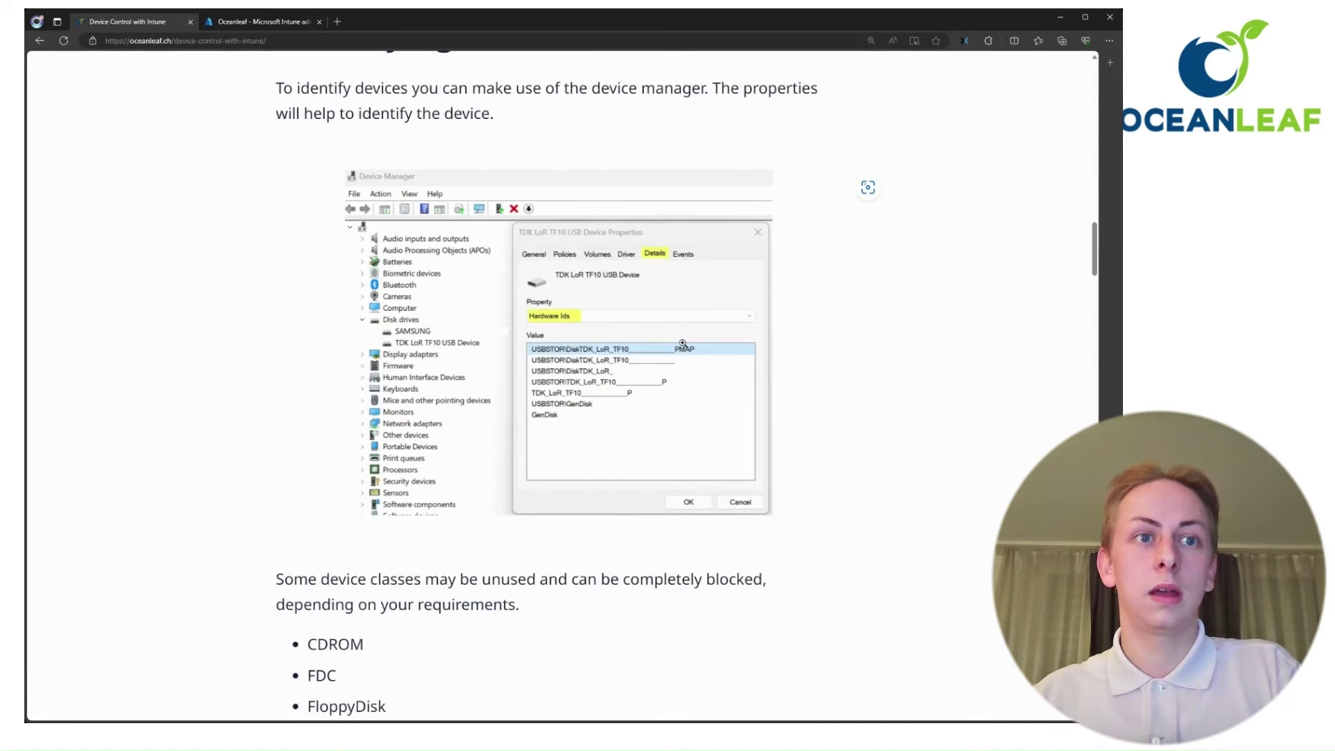
Step: Review the article's list of device classes that can be blocked, highlighting SmartCardReader
scroll(682, 342, "down", 2)
scroll(737, 361, "down", 1)
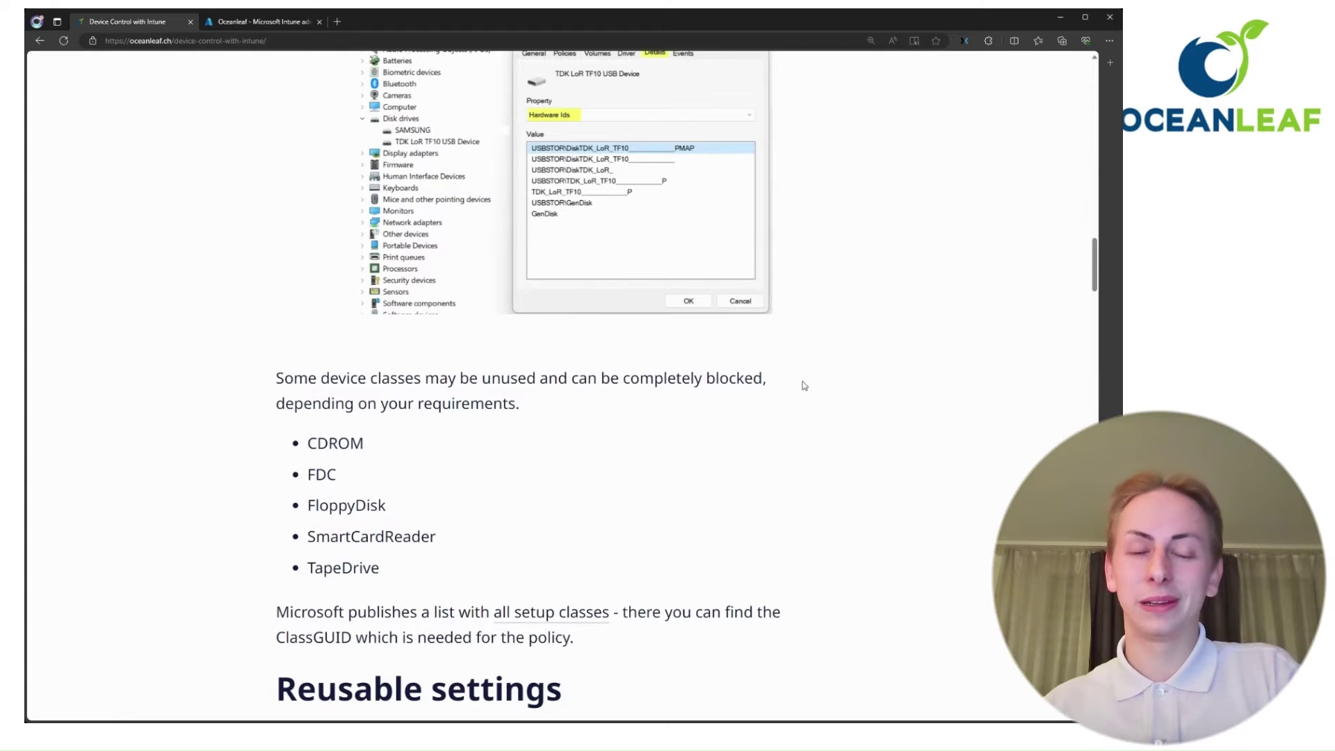
left_click_drag(483, 541, 306, 549)
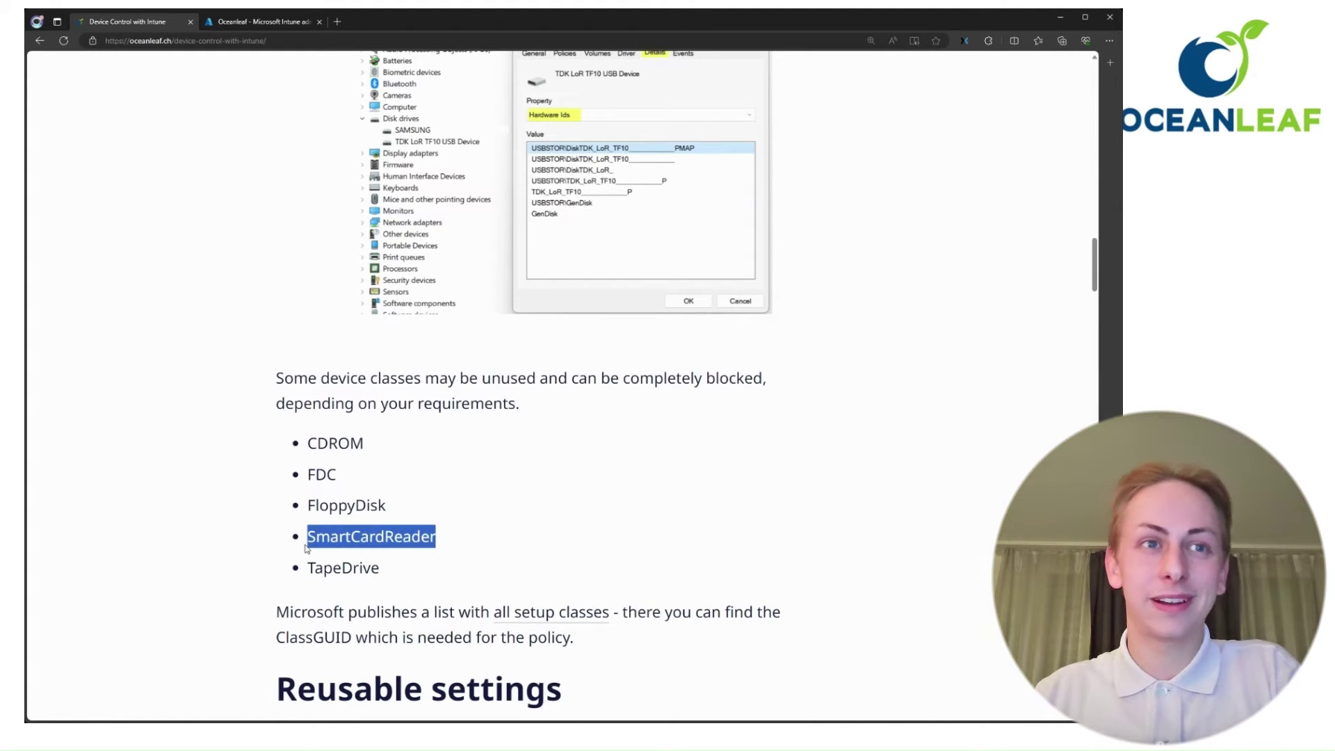
left_click(201, 526)
scroll(200, 523, "down", 2)
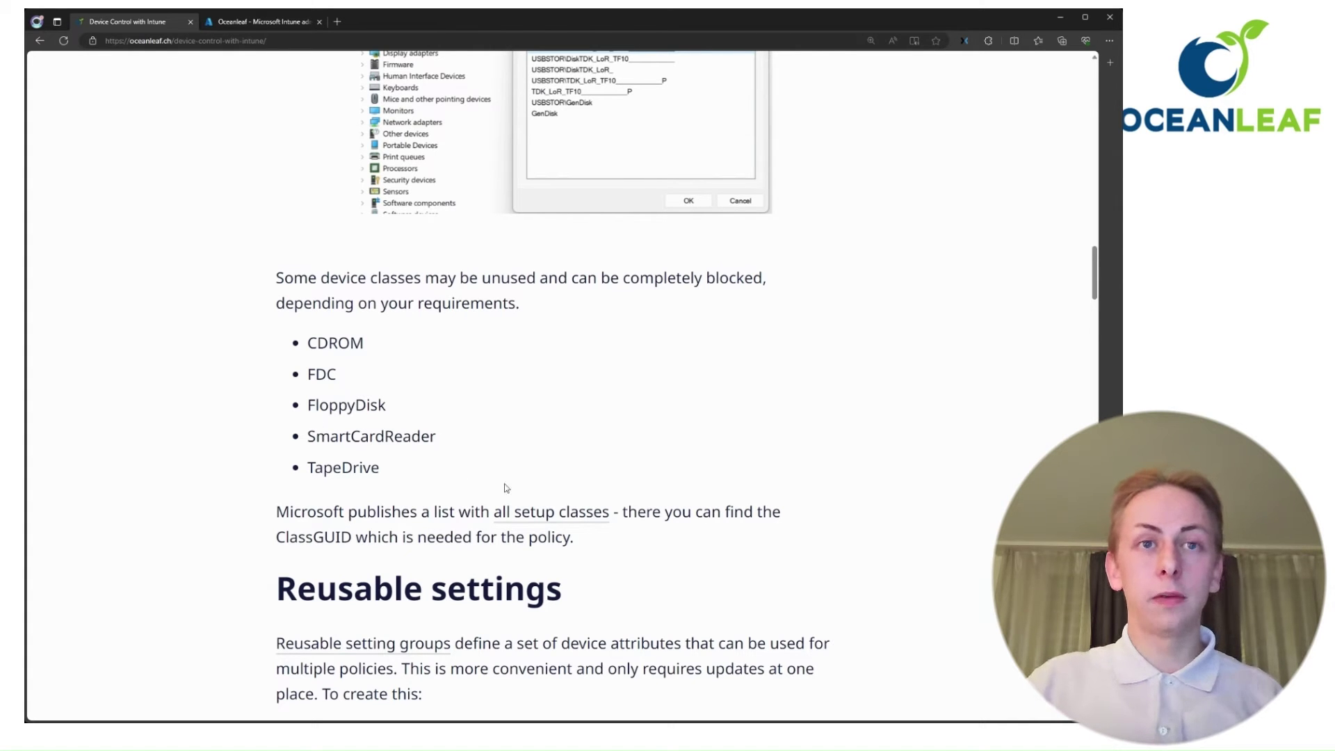
Step: Open the linked Microsoft list of all setup classes in a new tab and highlight the Biometric Device entry's ClassGuid
middle_click(532, 514)
left_click(283, 24)
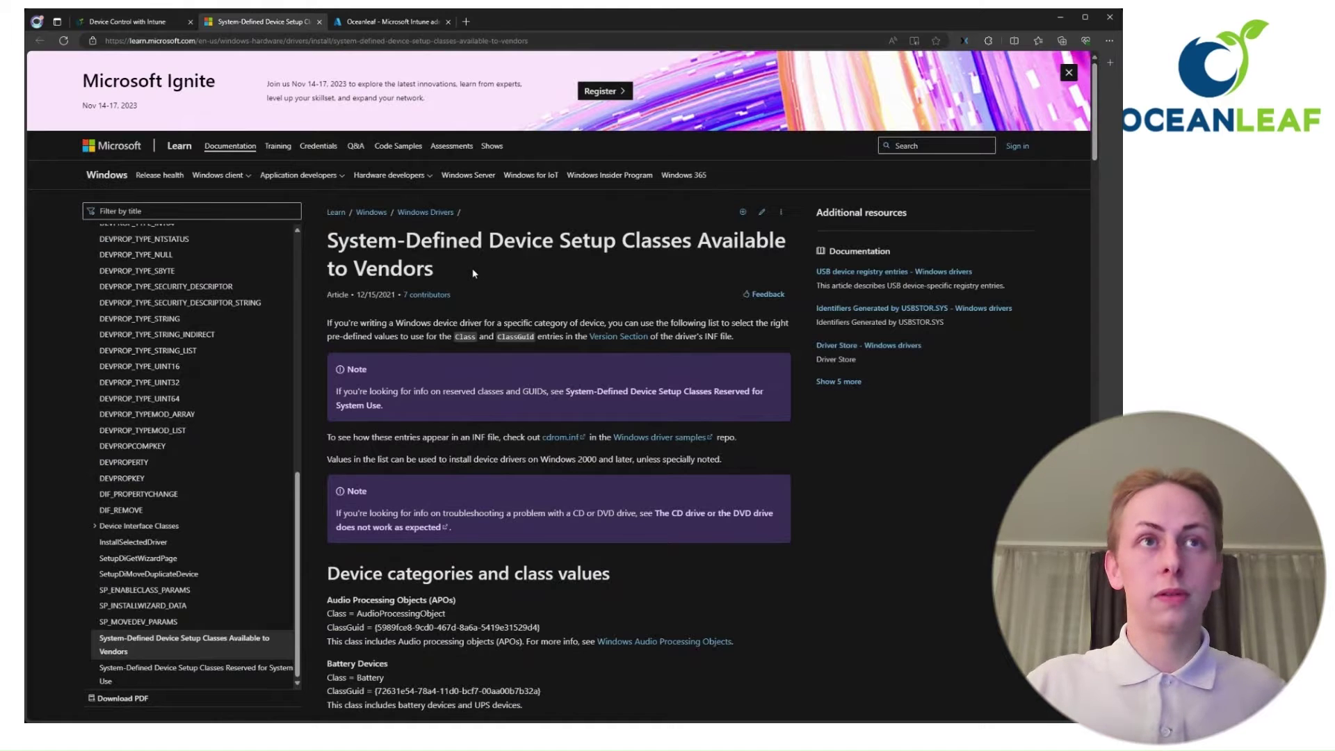
scroll(472, 271, "down", 3)
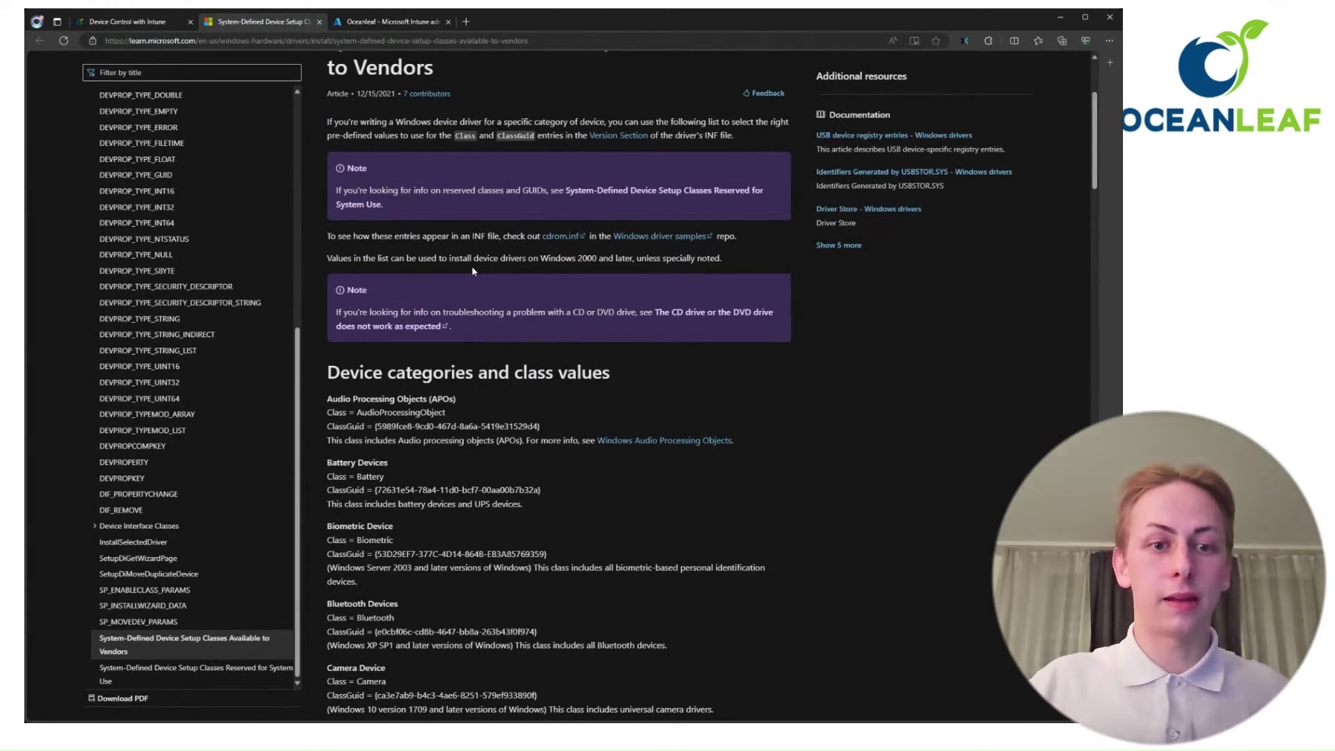
scroll(453, 320, "up", 2)
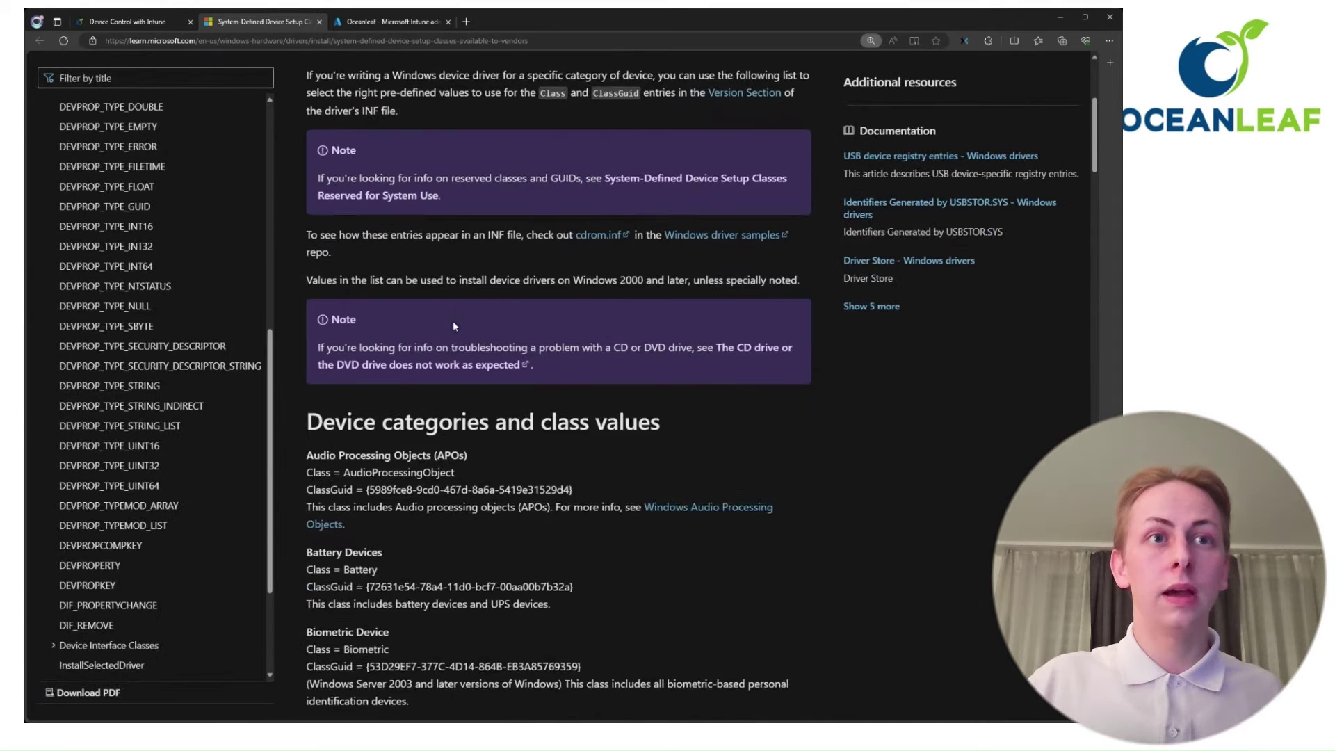
scroll(453, 320, "down", 3)
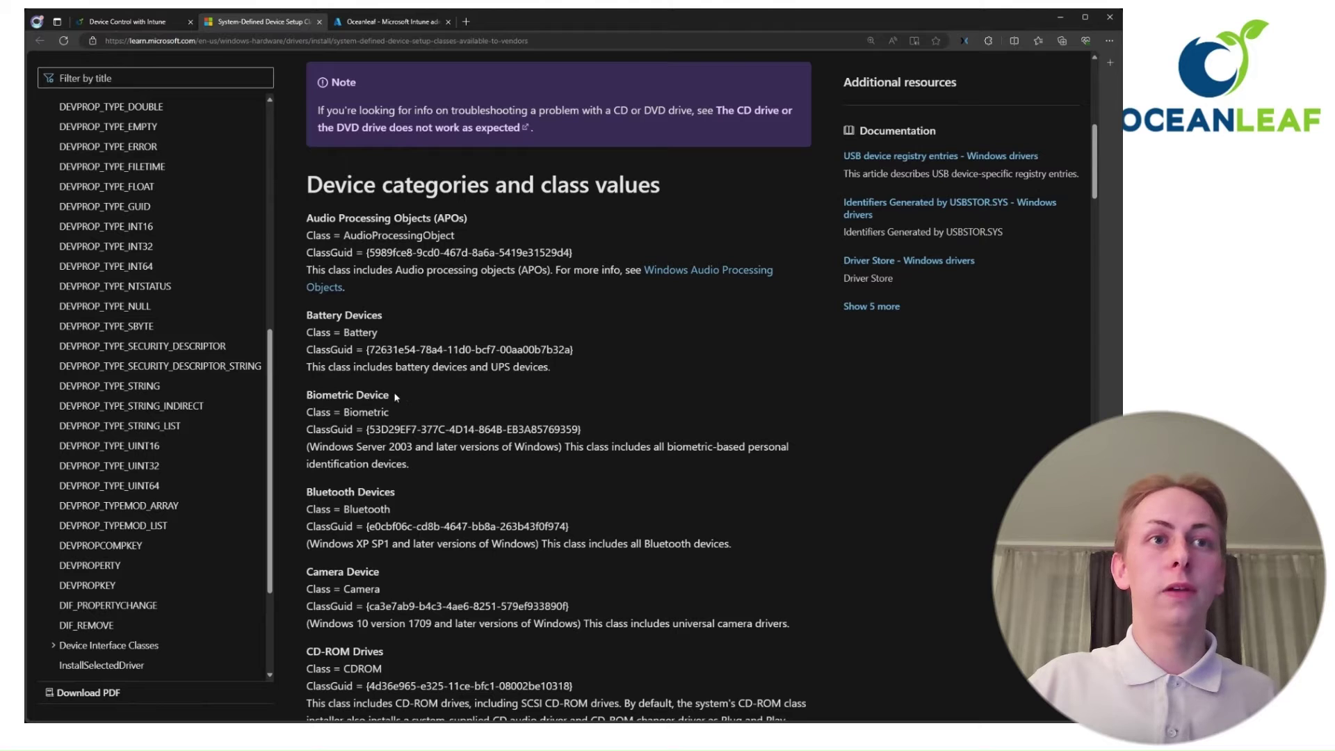
left_click_drag(396, 397, 303, 397)
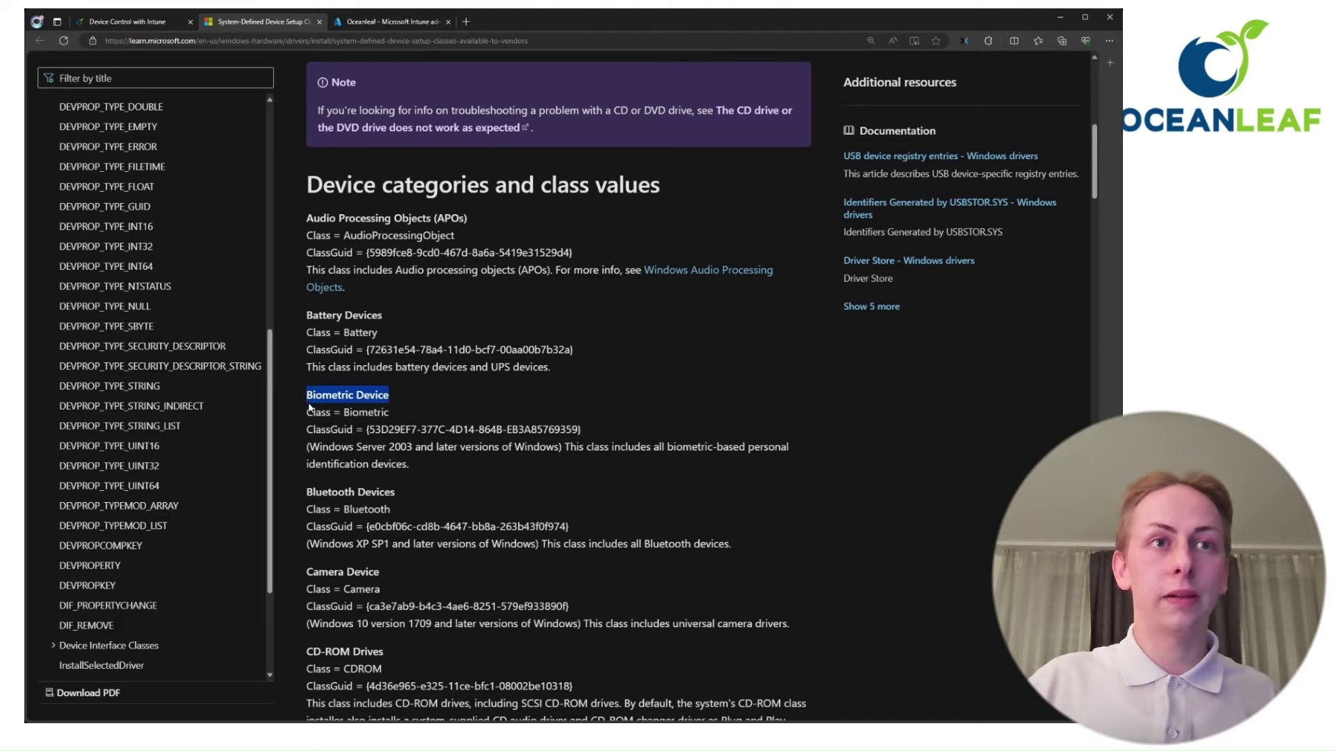
left_click_drag(365, 428, 594, 428)
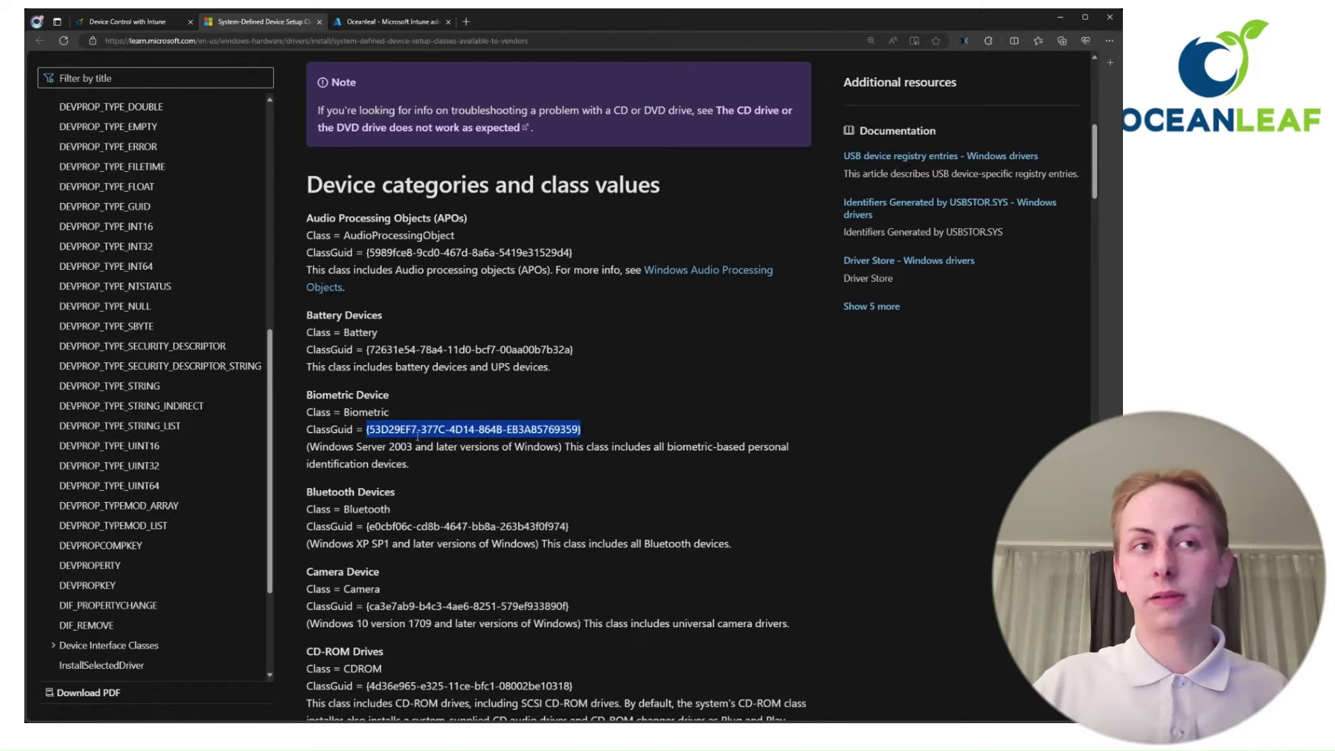
Step: Return to the Device Control article and look through the instructions for creating reusable settings
left_click(152, 22)
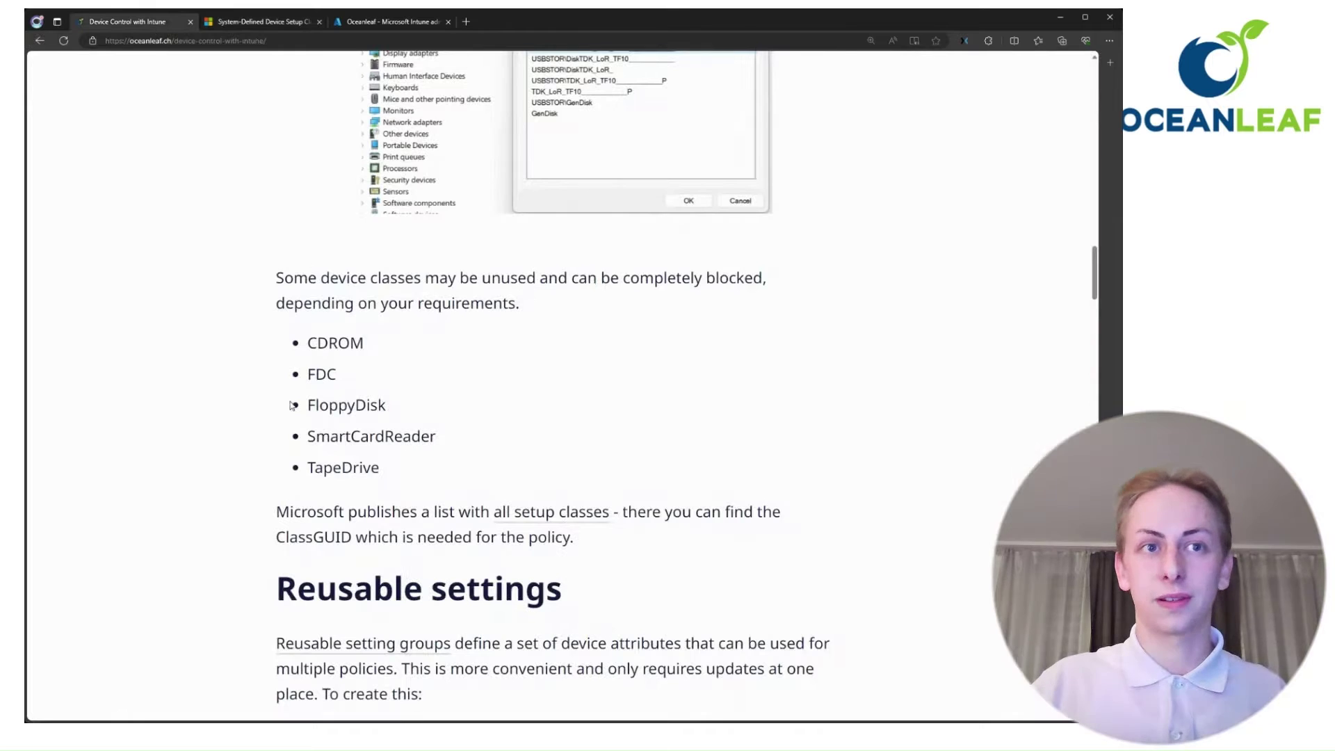
scroll(232, 449, "down", 4)
scroll(232, 449, "down", 6)
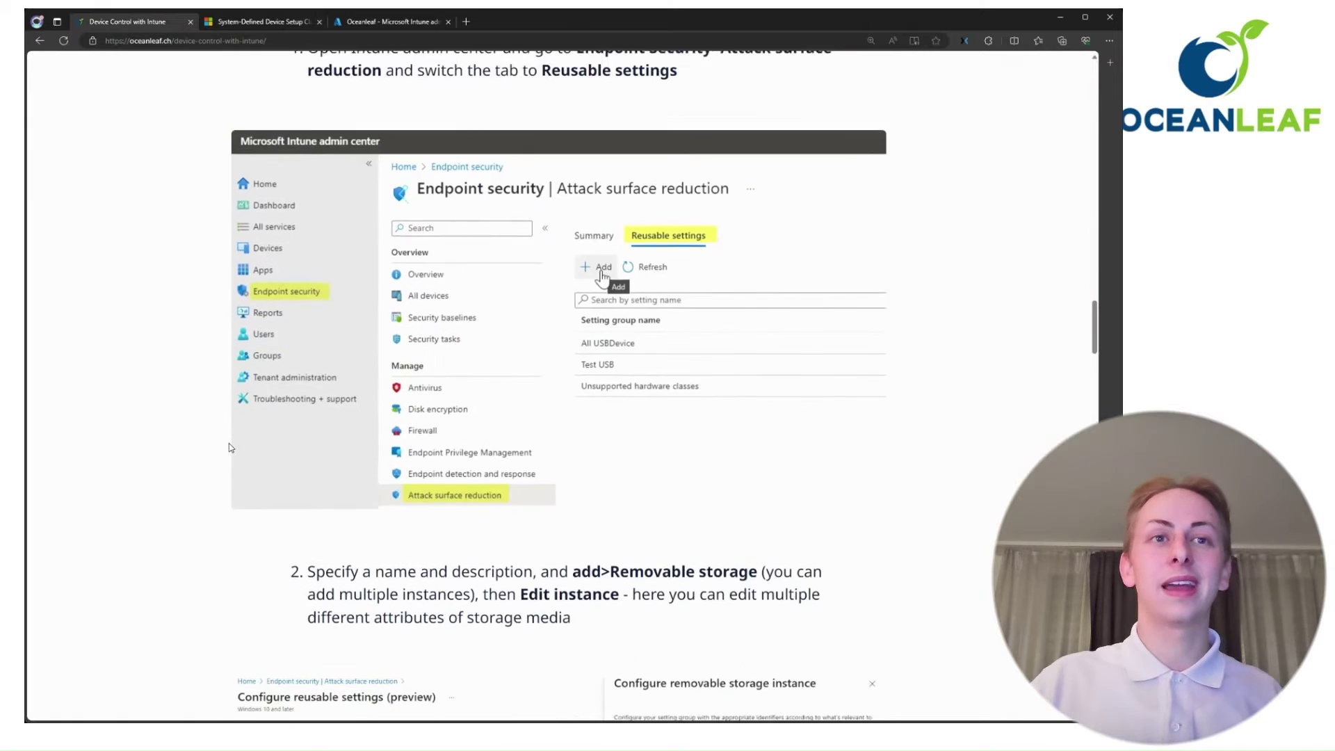
scroll(232, 447, "down", 4)
scroll(231, 447, "up", 4)
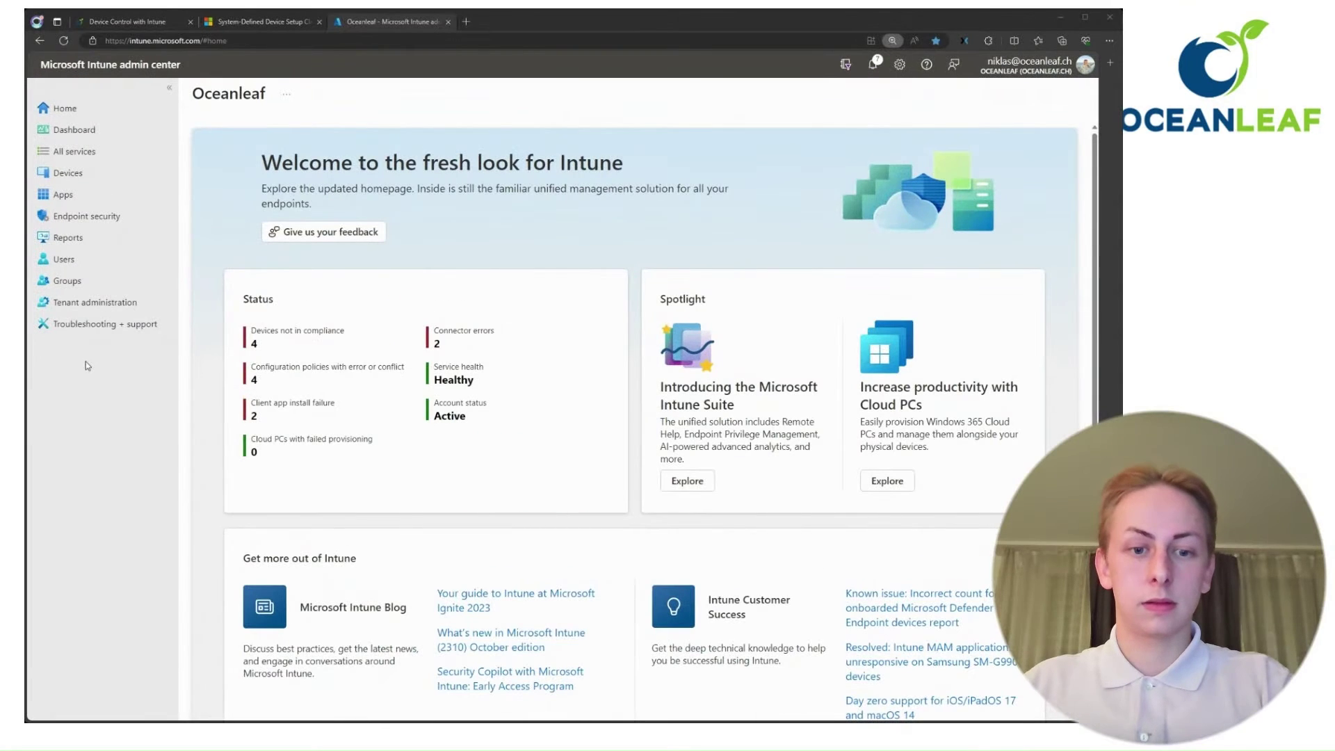
Step: In the Intune admin center, show the Endpoint security attack surface reduction policies and widen the Policy name column to fit the full names
left_click(100, 221)
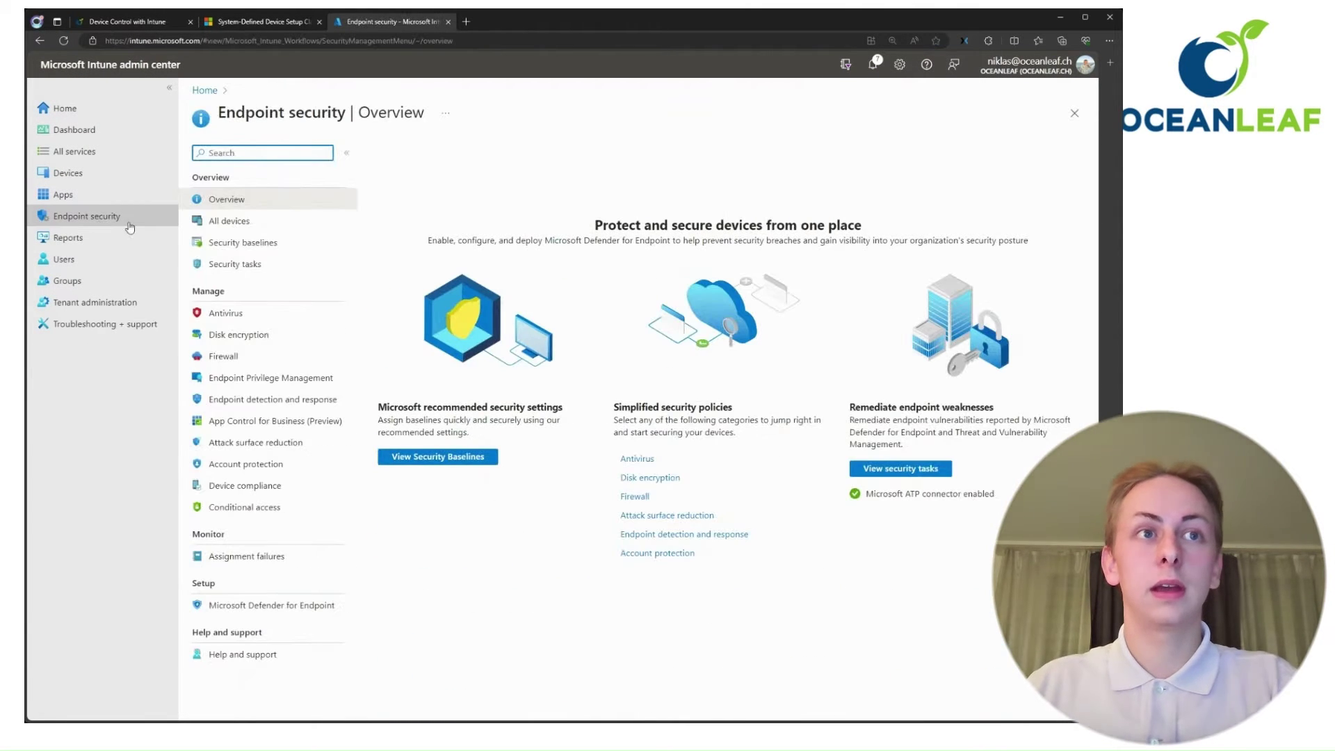
left_click(253, 451)
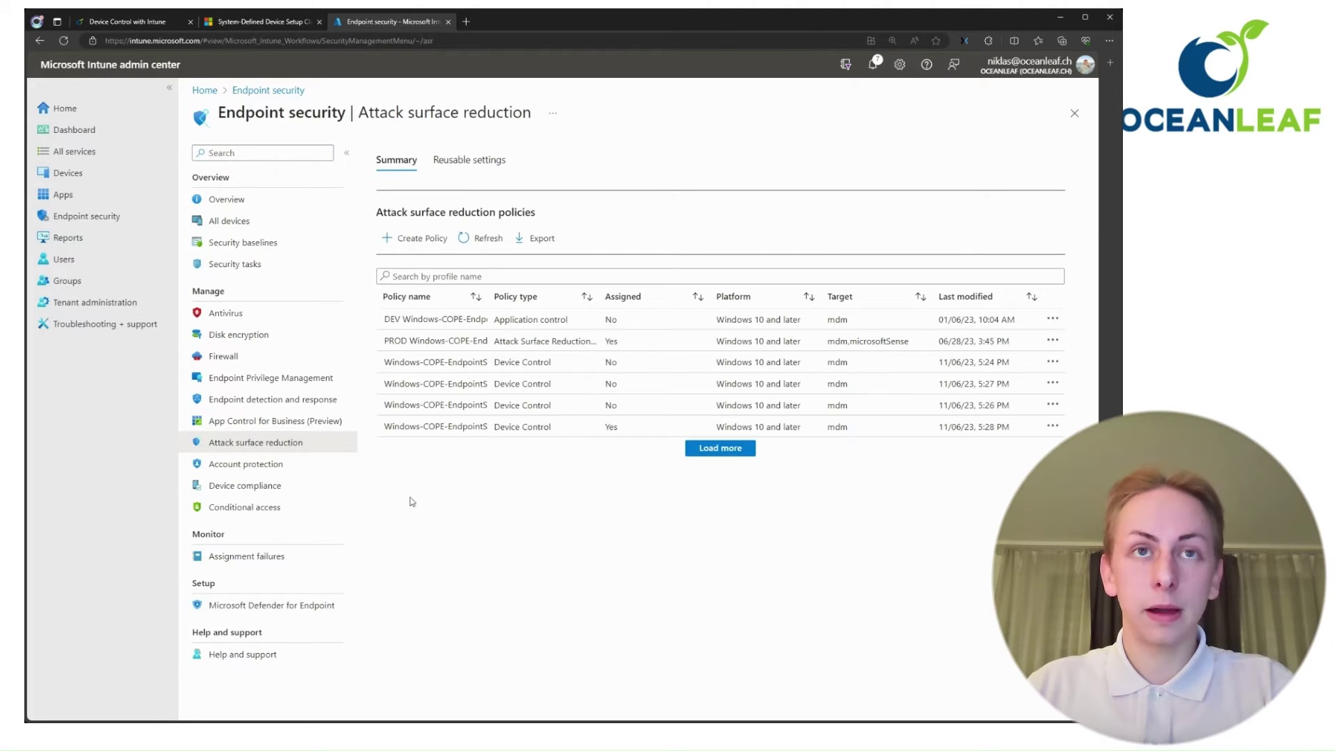
left_click(725, 452)
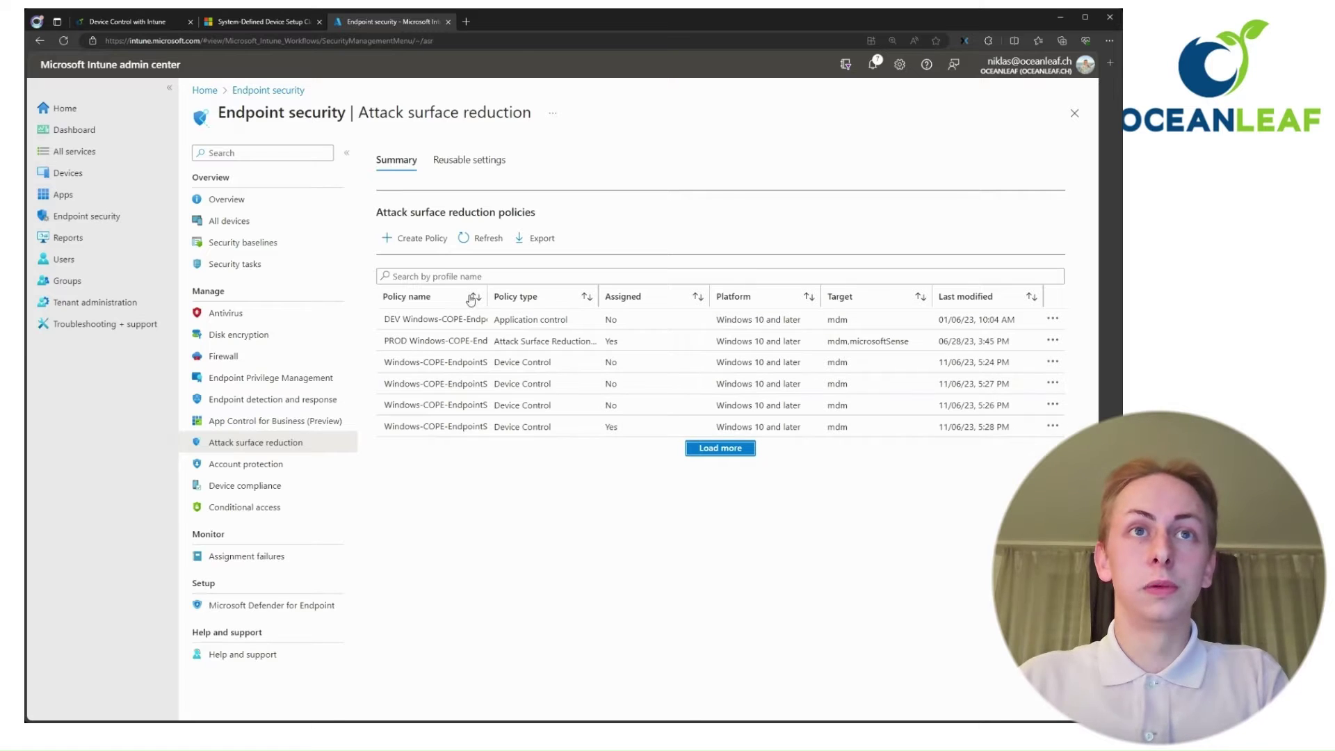
left_click_drag(487, 292, 657, 304)
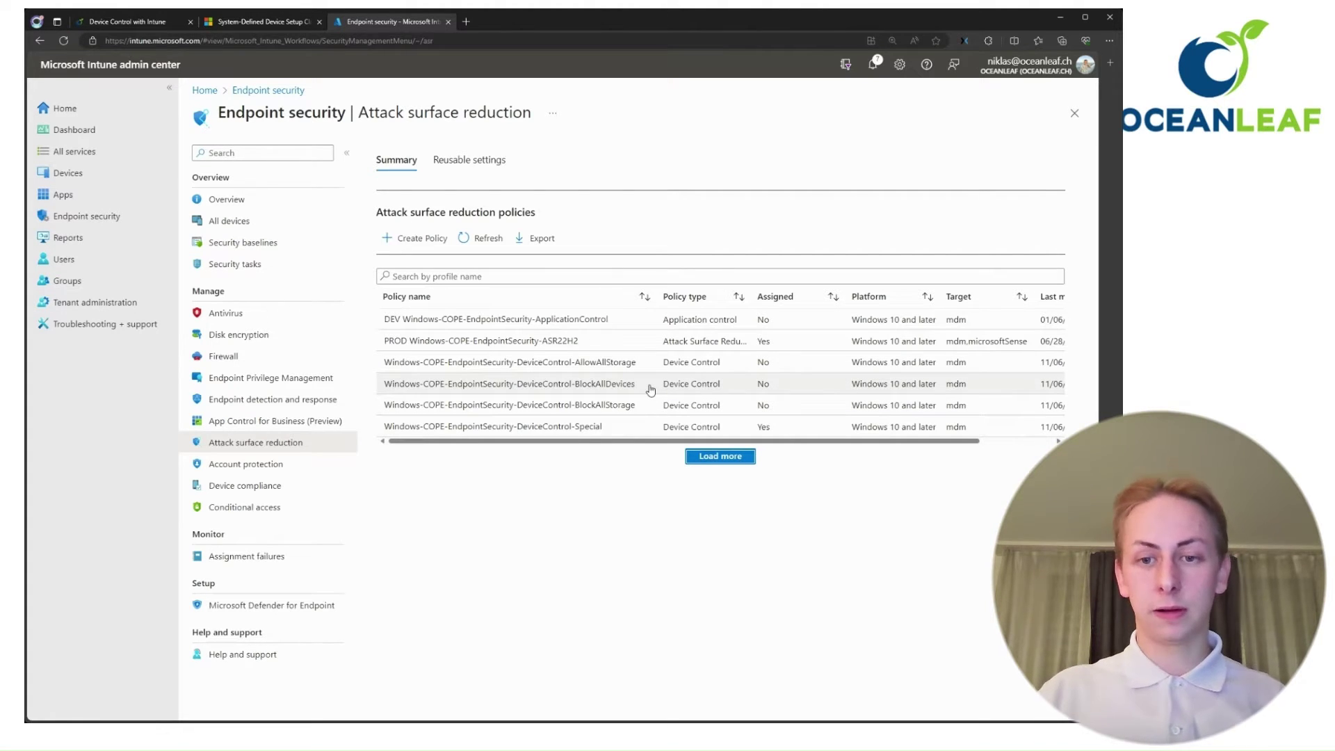
left_click(418, 240)
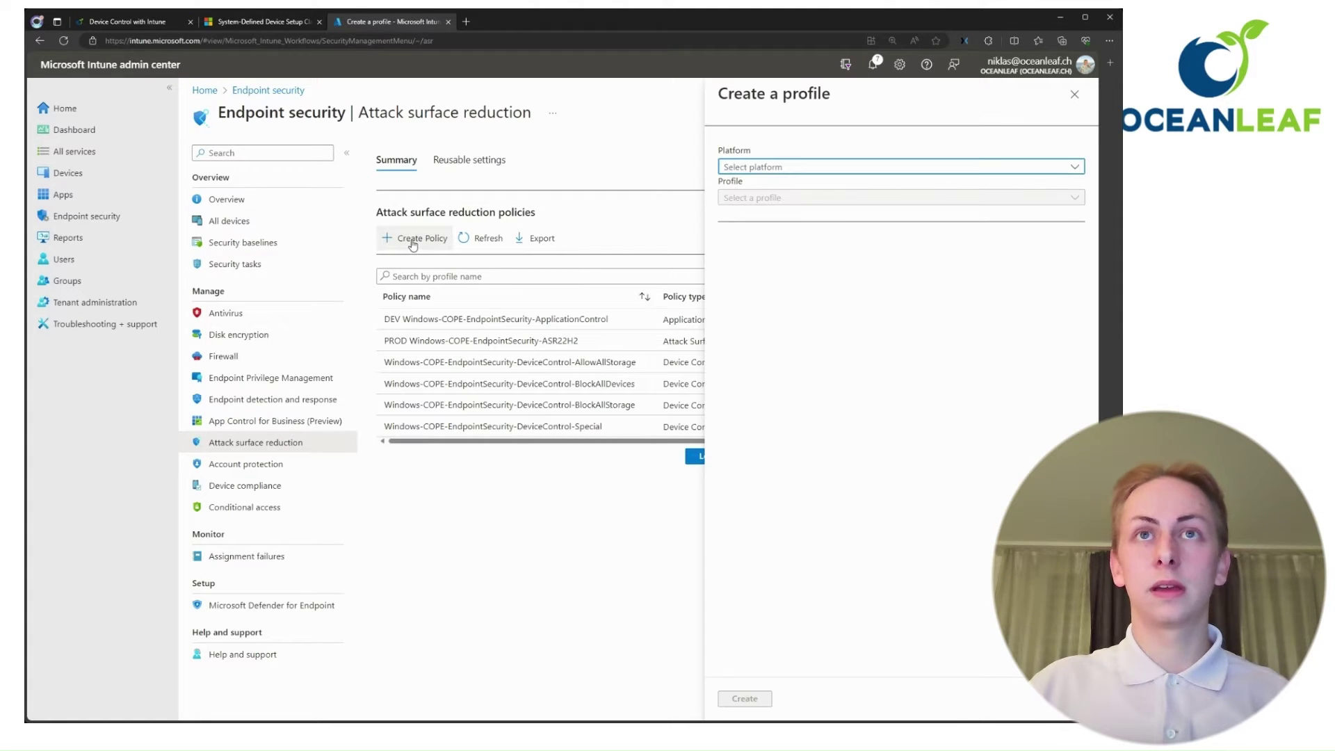
left_click(805, 173)
left_click(784, 208)
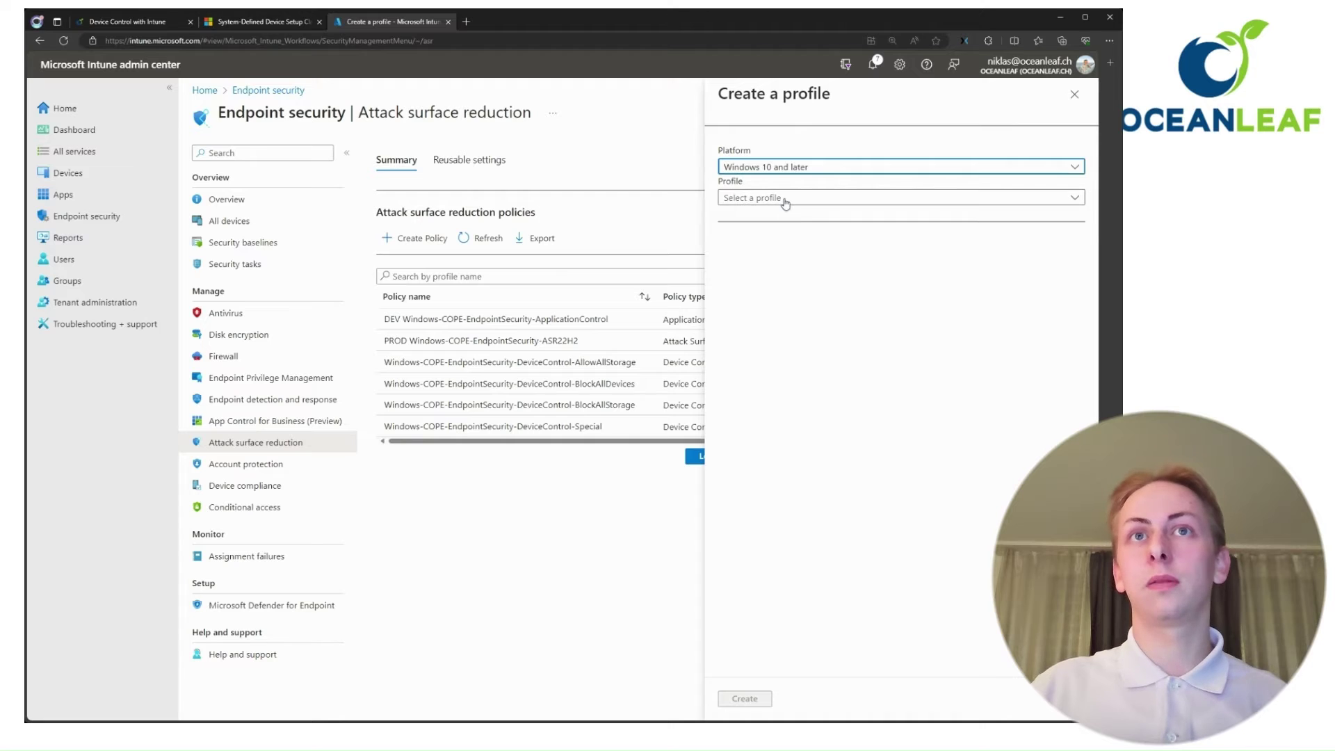
left_click(785, 199)
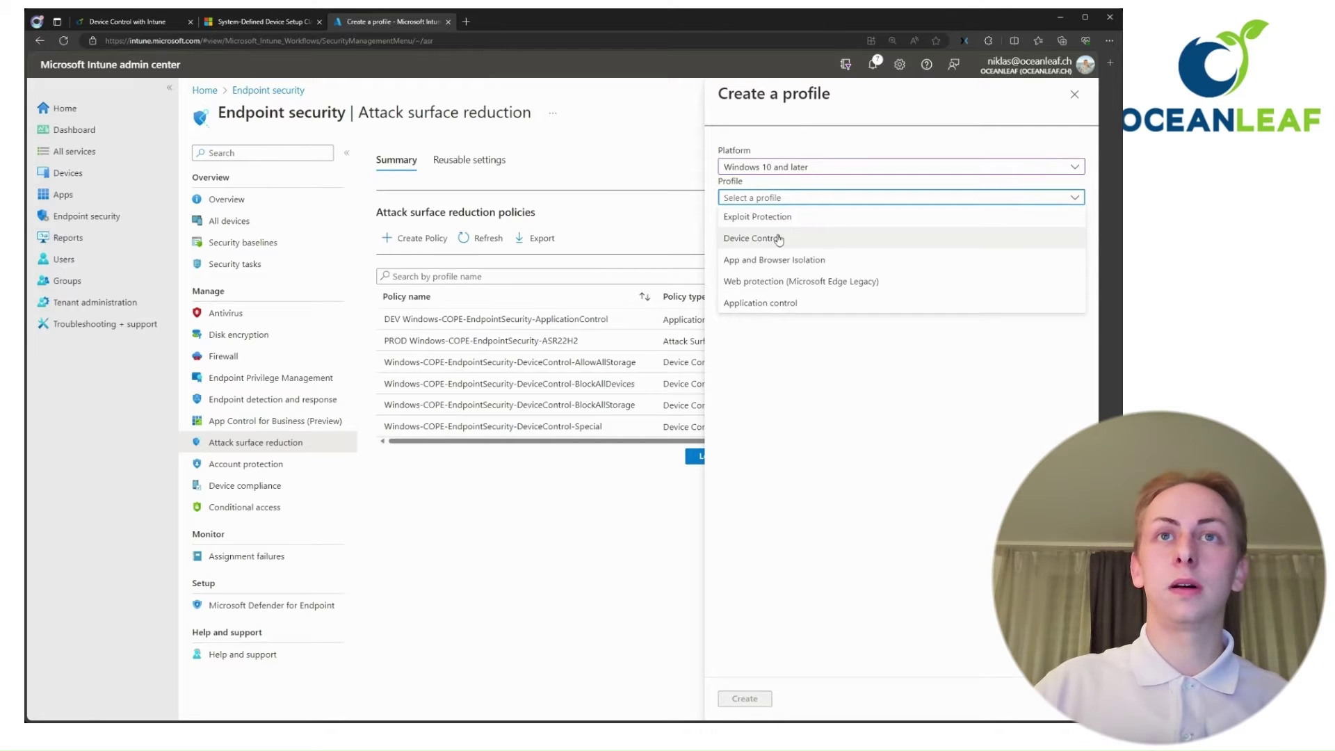
left_click(1074, 94)
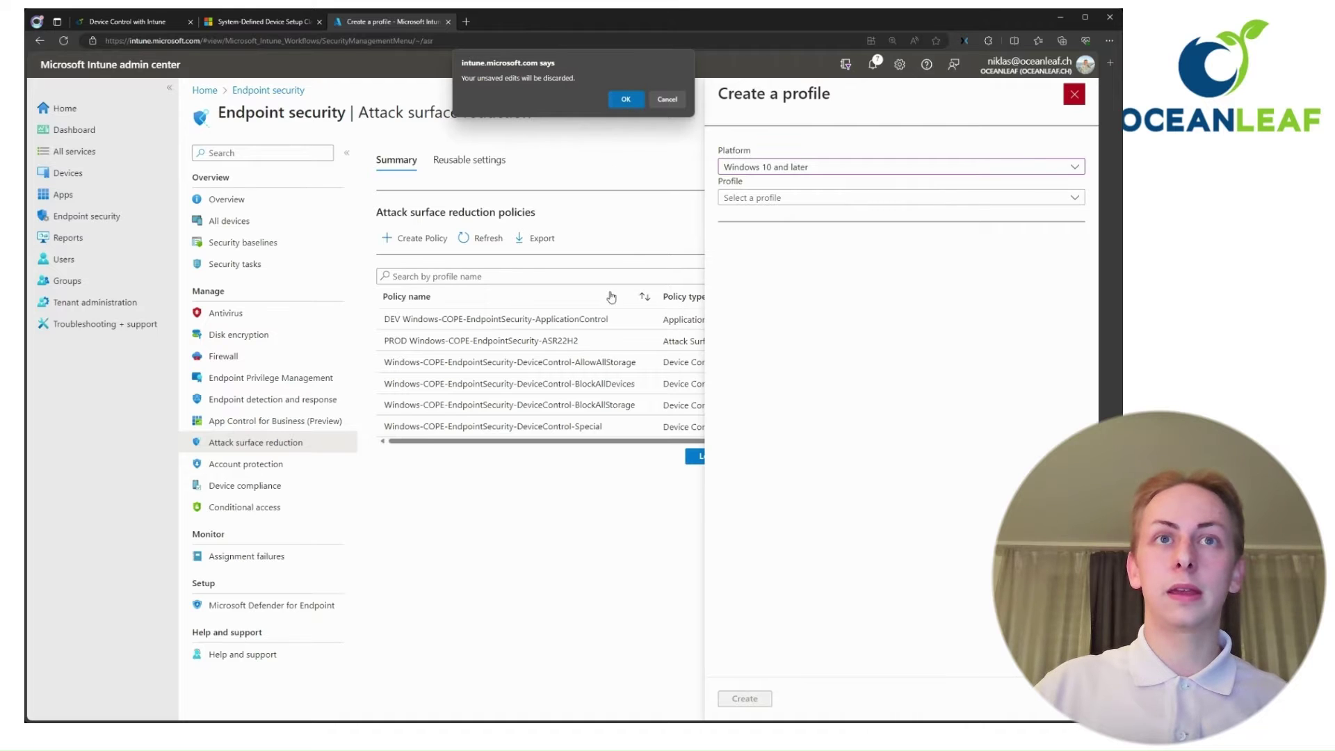
left_click(625, 99)
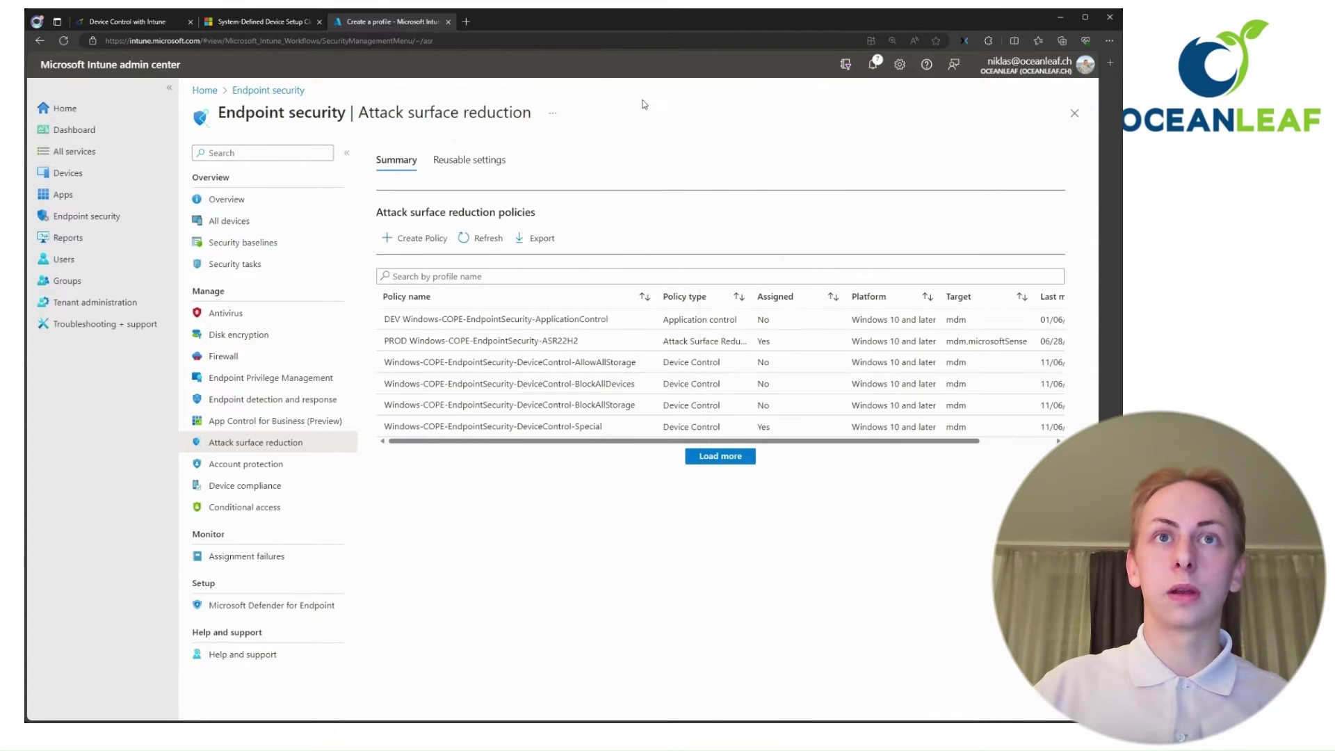
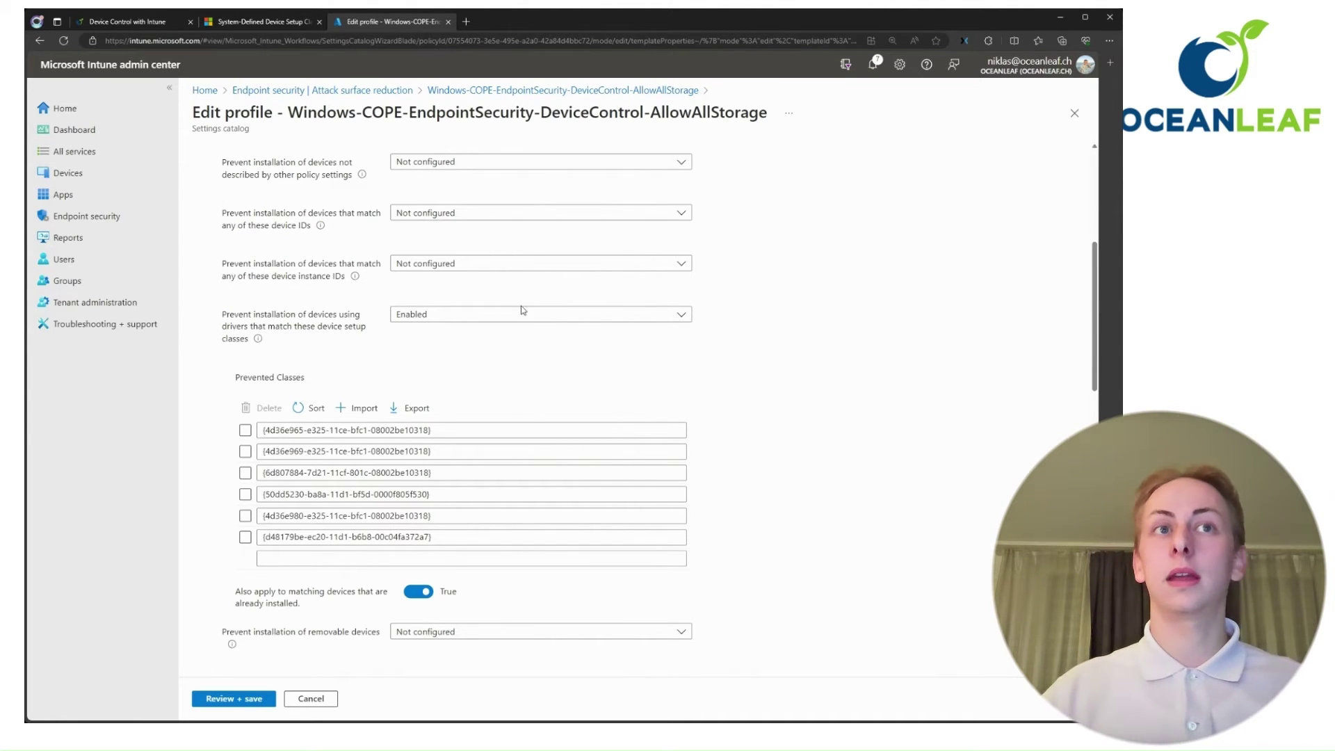
Step: Show the AllowAllStorage profile's Prevented Classes, and highlight the matching blockable classes from CDROM to TapeDrive in the Device Control article
scroll(463, 327, "down", 1)
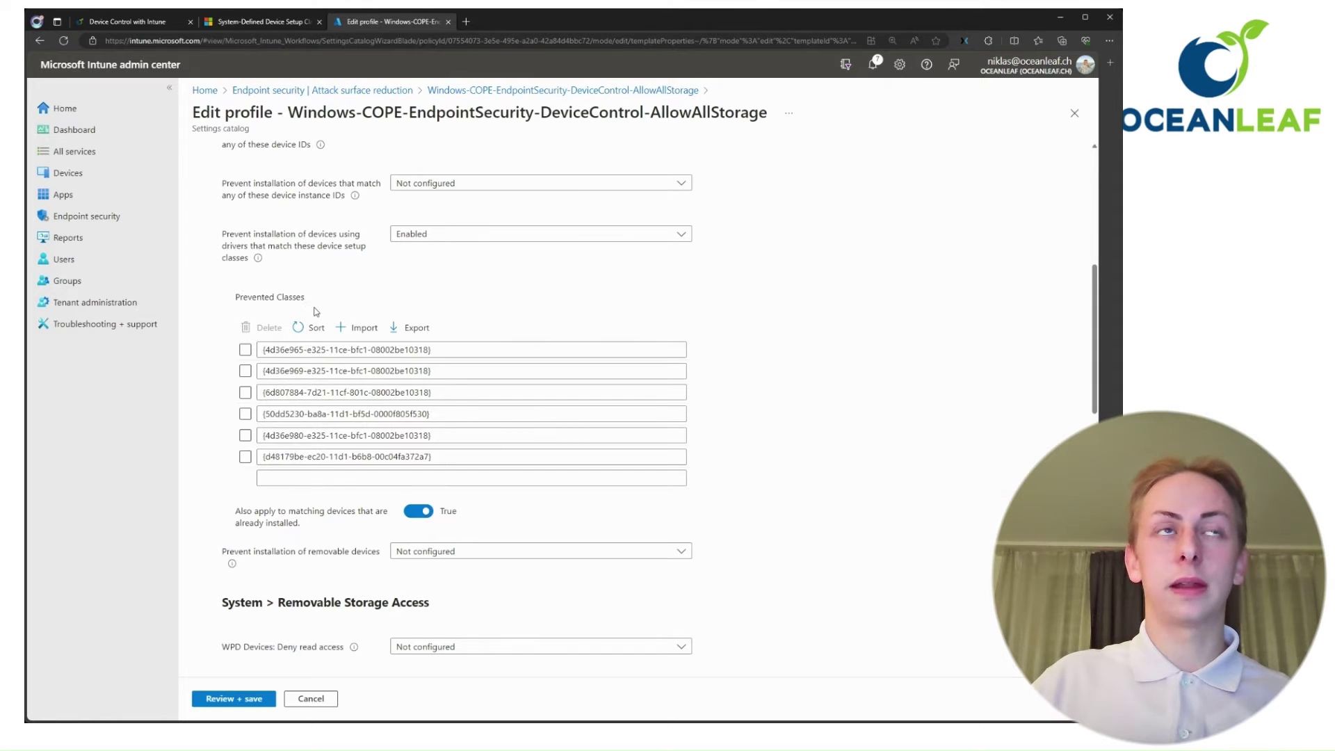
left_click(131, 22)
scroll(267, 278, "up", 3)
scroll(215, 307, "up", 20)
scroll(214, 306, "down", 5)
scroll(213, 308, "down", 15)
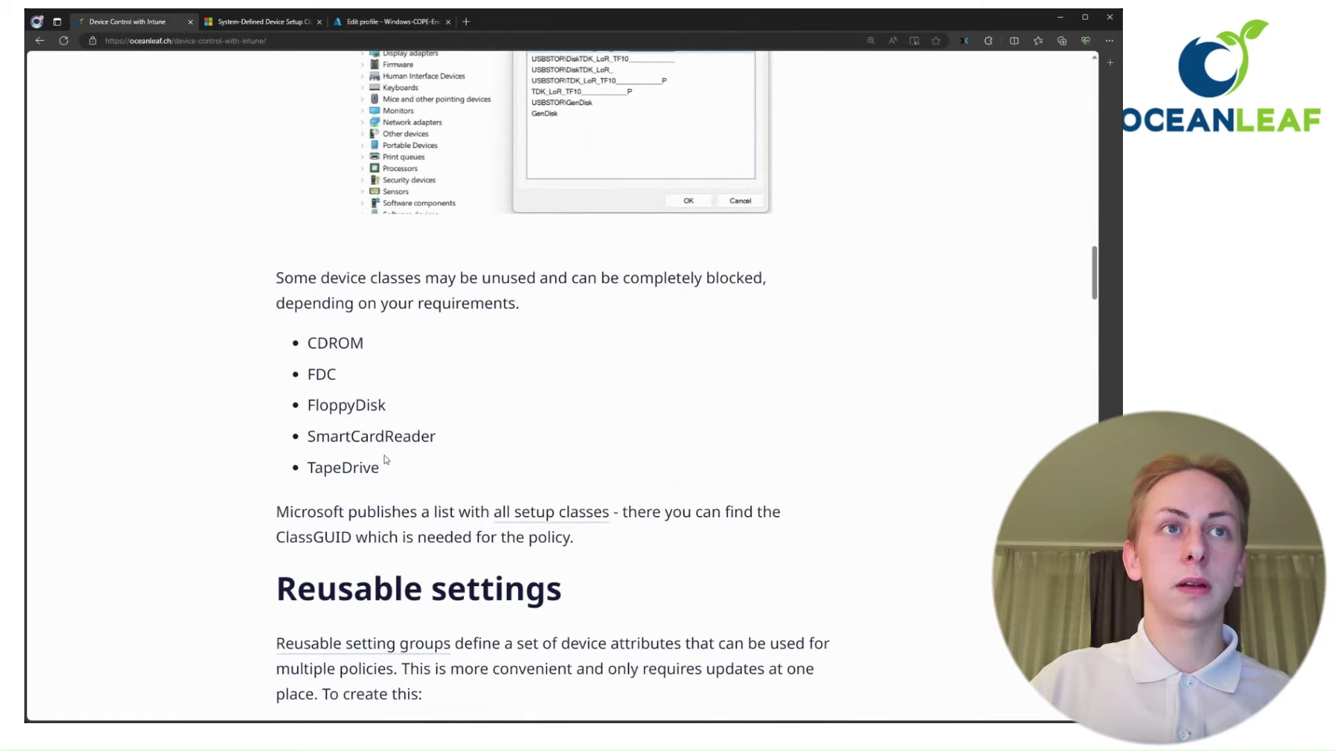
left_click_drag(387, 460, 299, 342)
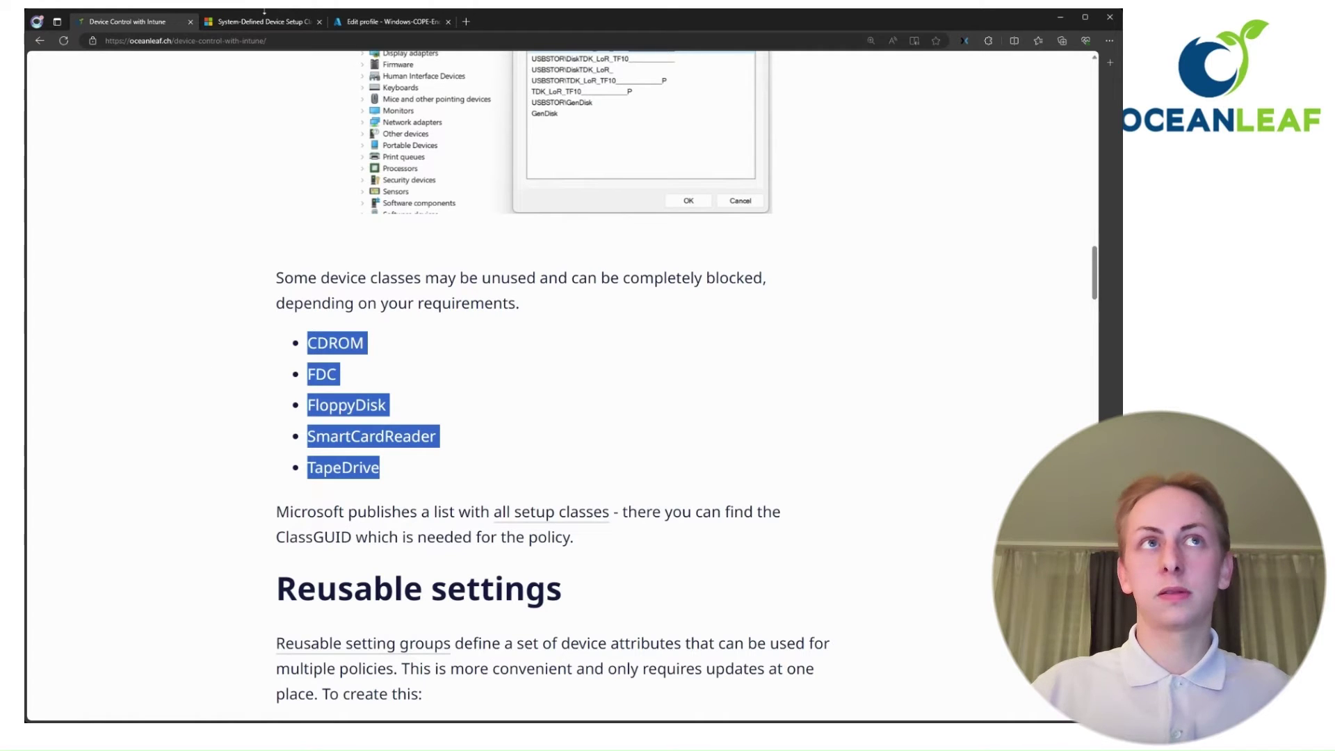
left_click(262, 23)
scroll(489, 252, "down", 2)
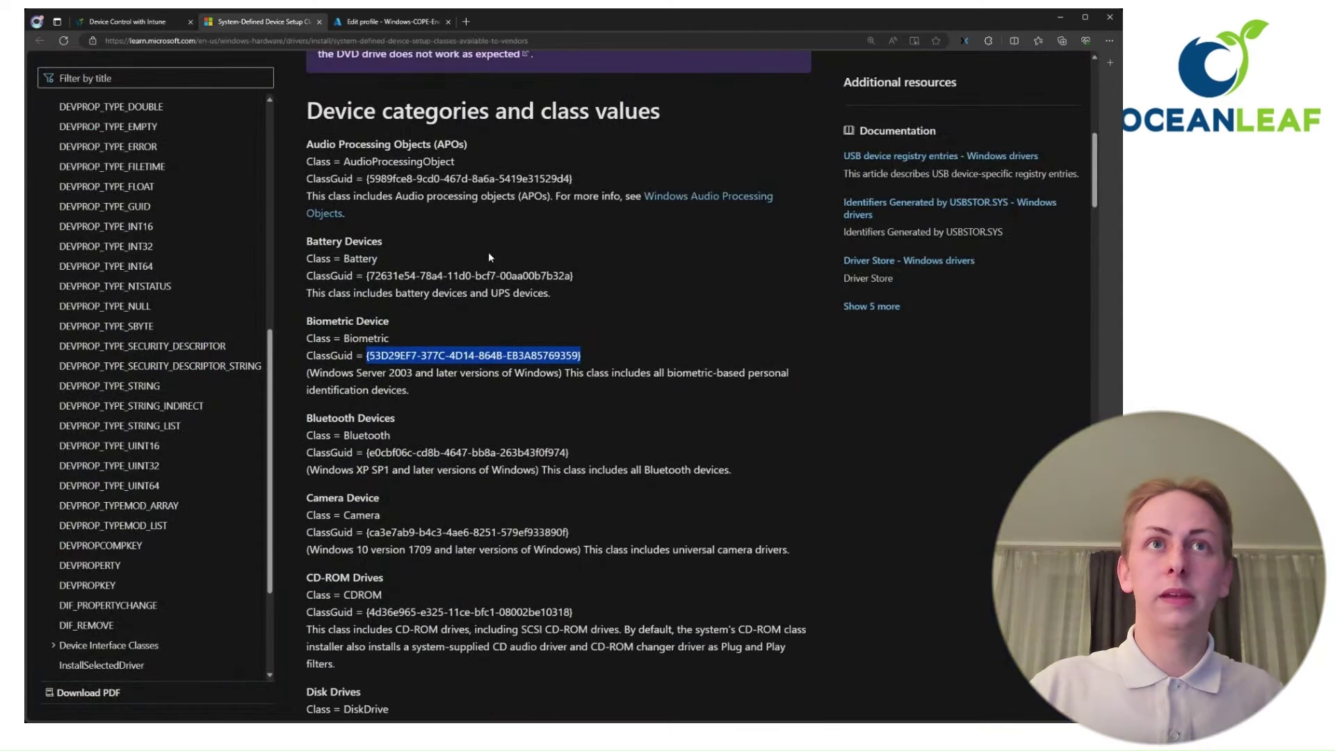
left_click(390, 25)
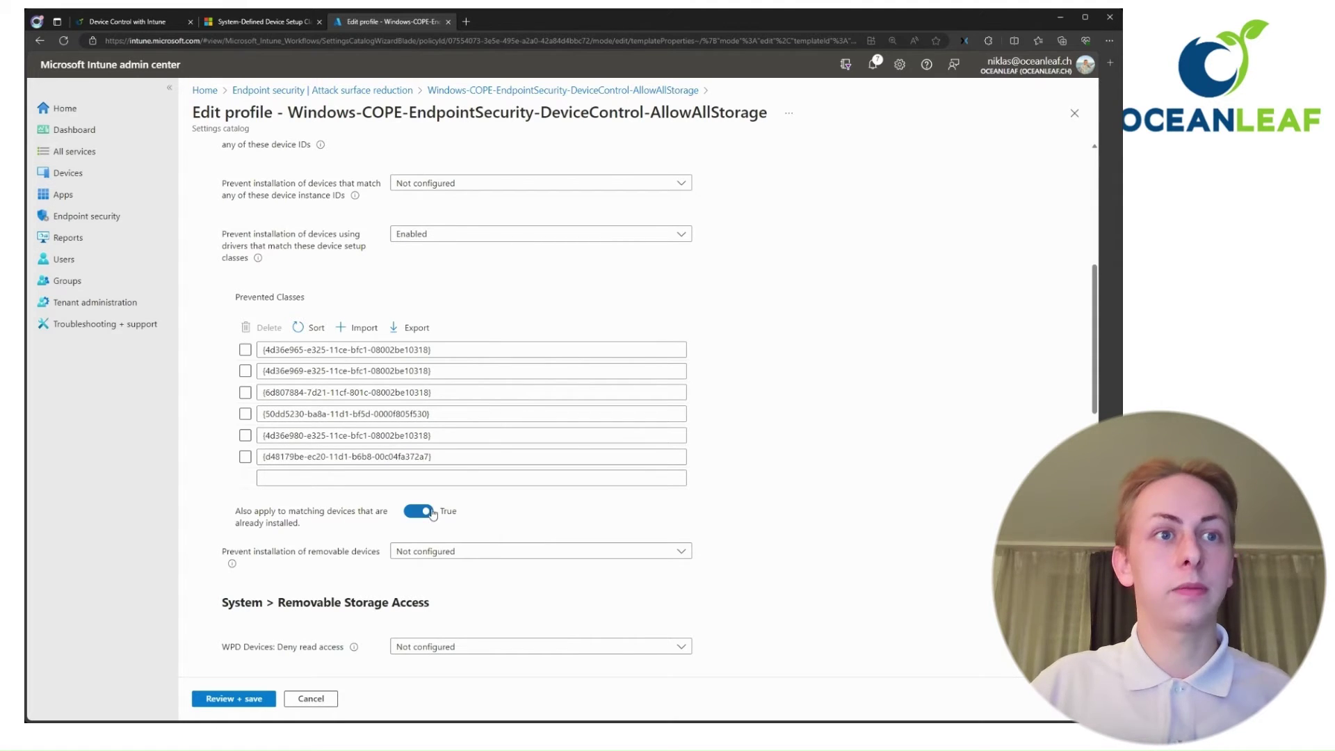
Step: Review the AllowAllStorage profile's remaining settings from Removable Storage Access through Device Control, and view the policy's assignments
scroll(757, 410, "down", 5)
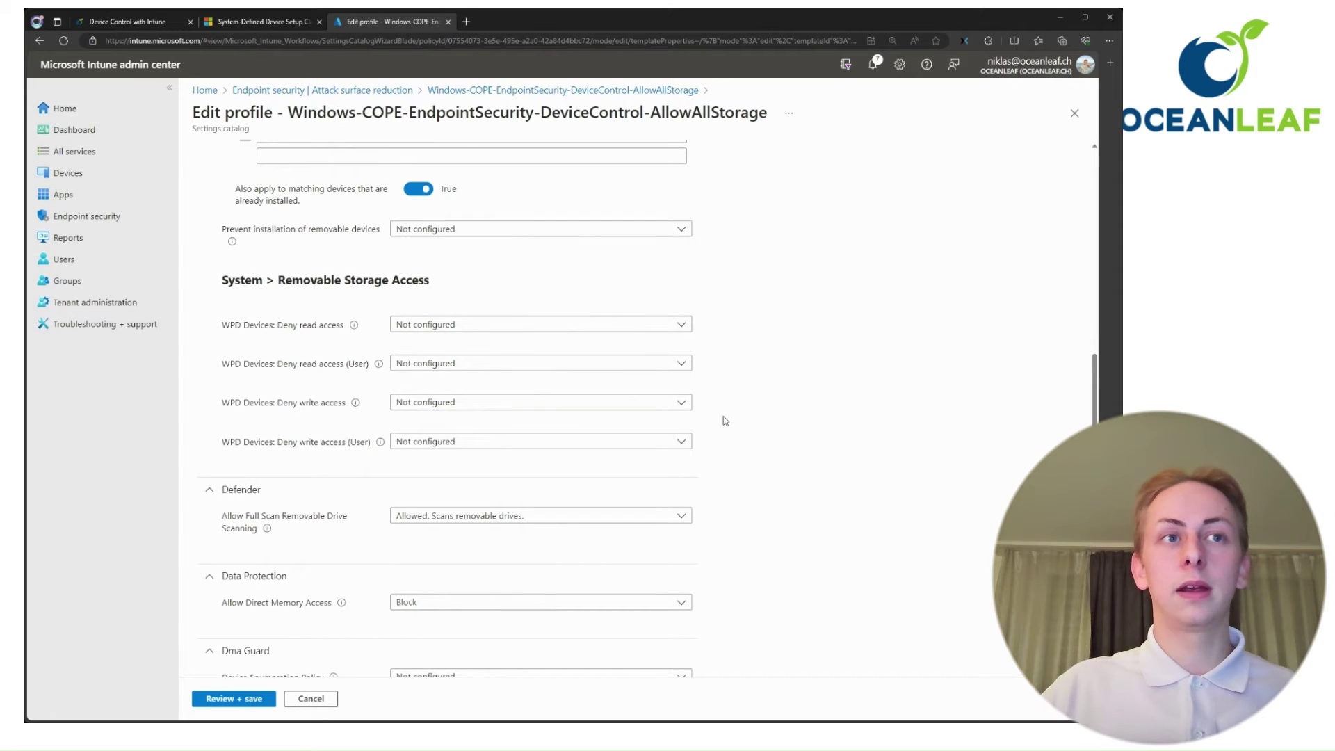
scroll(723, 418, "down", 3)
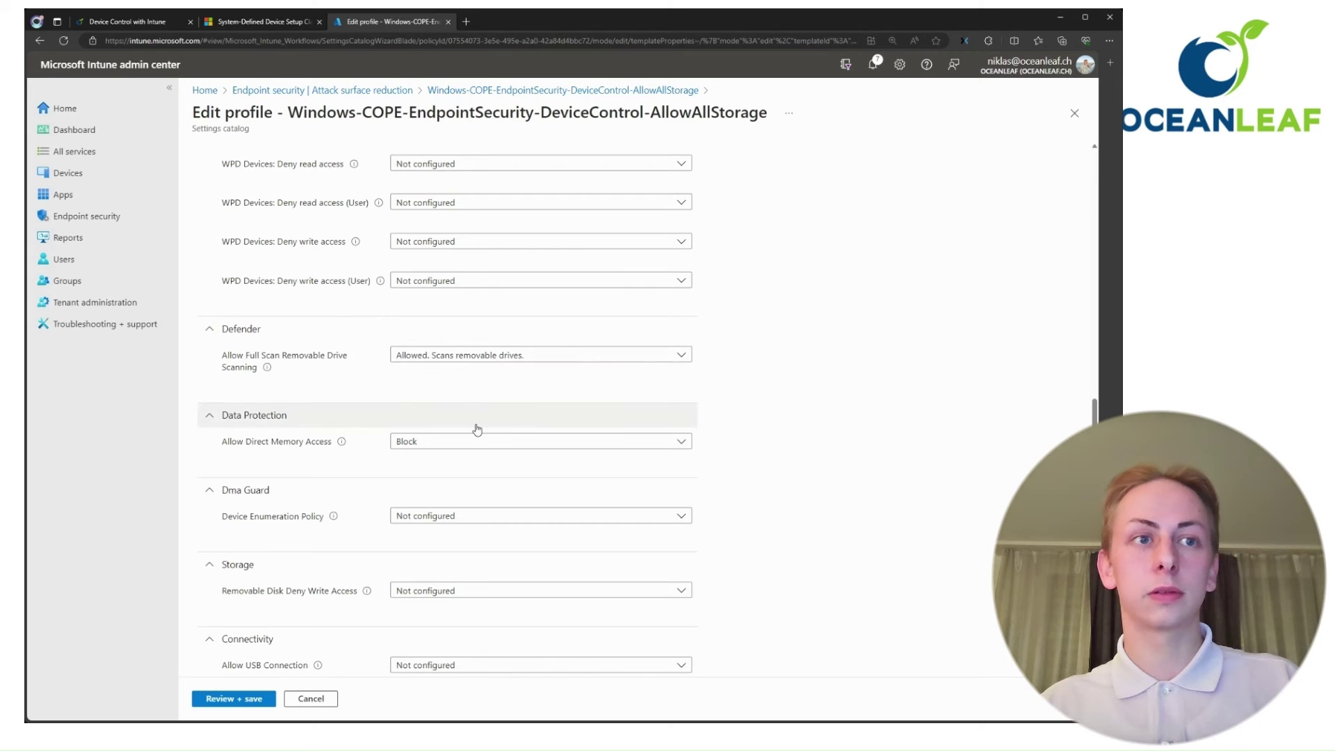
scroll(477, 430, "down", 6)
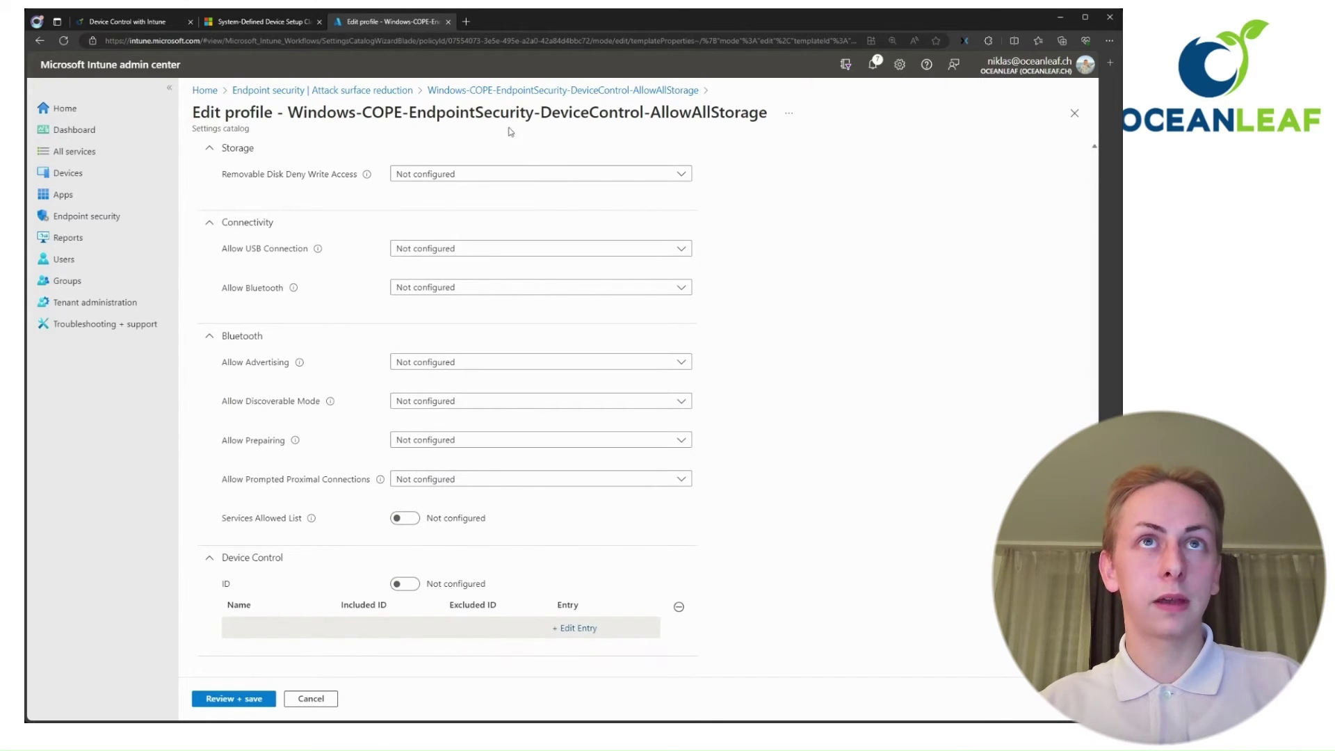
left_click(527, 91)
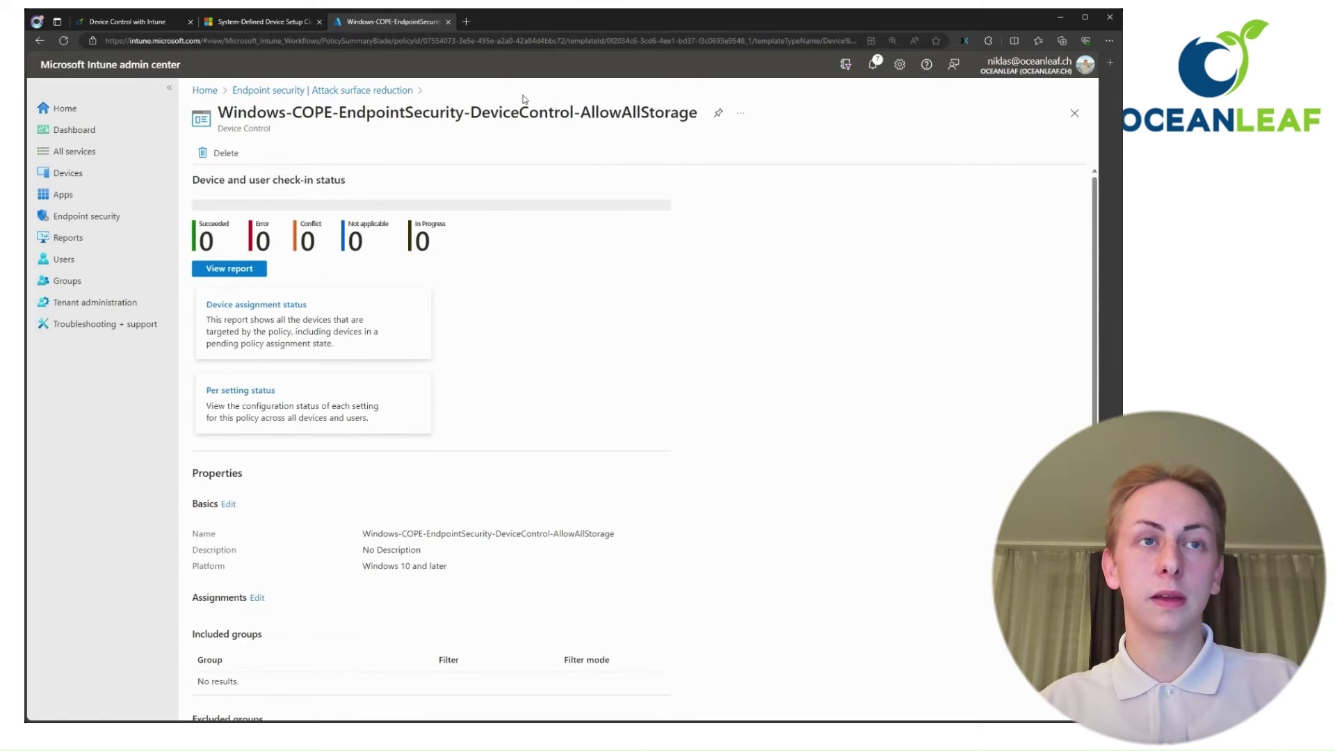
scroll(276, 565, "down", 1)
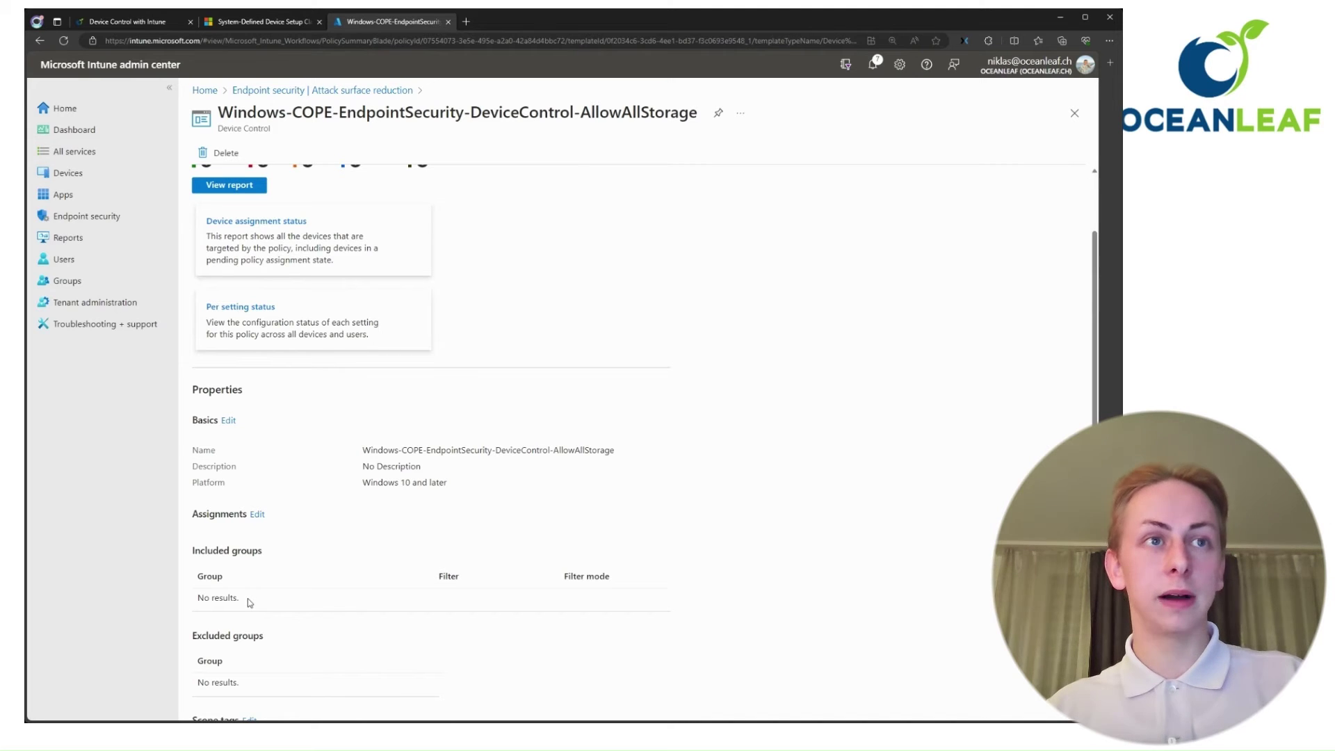
Step: Open the configuration settings of the Windows-COPE-EndpointSecurity-DeviceControl-BlockAllStorage policy from the attack surface reduction policies
left_click(343, 91)
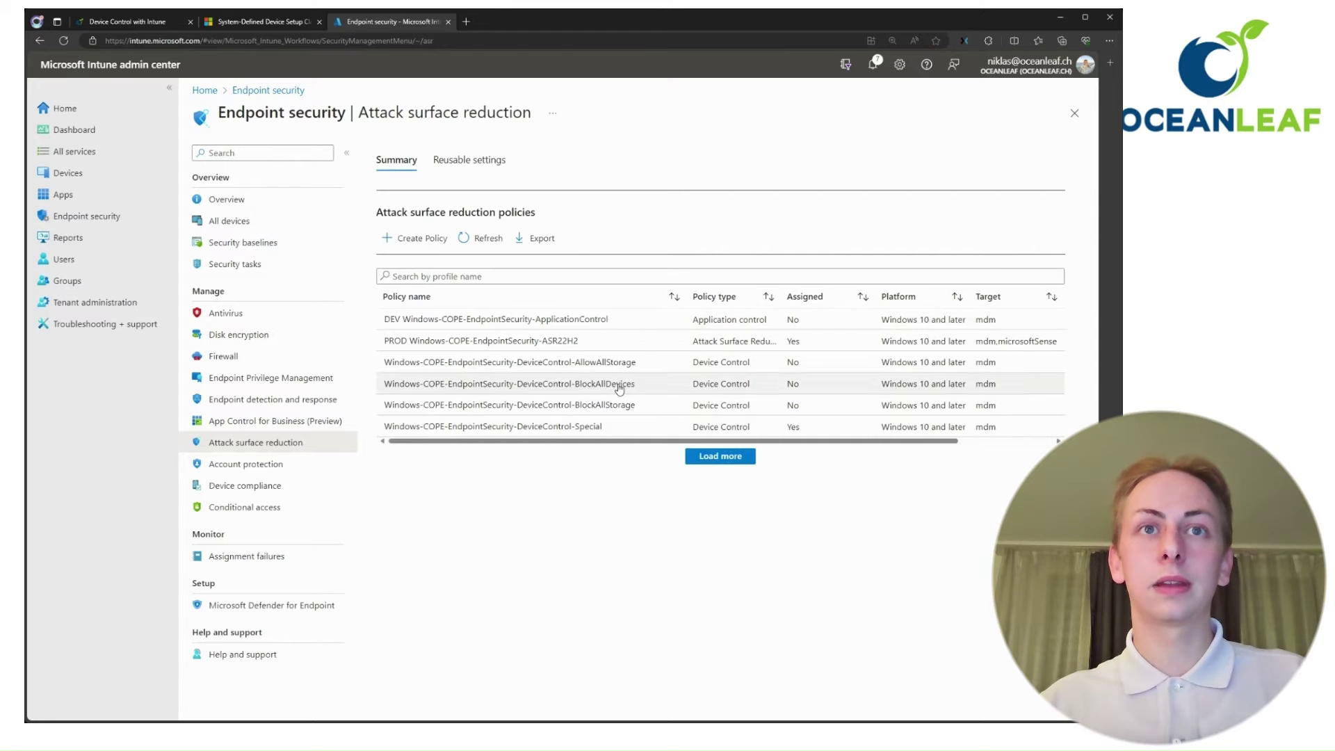
left_click(607, 409)
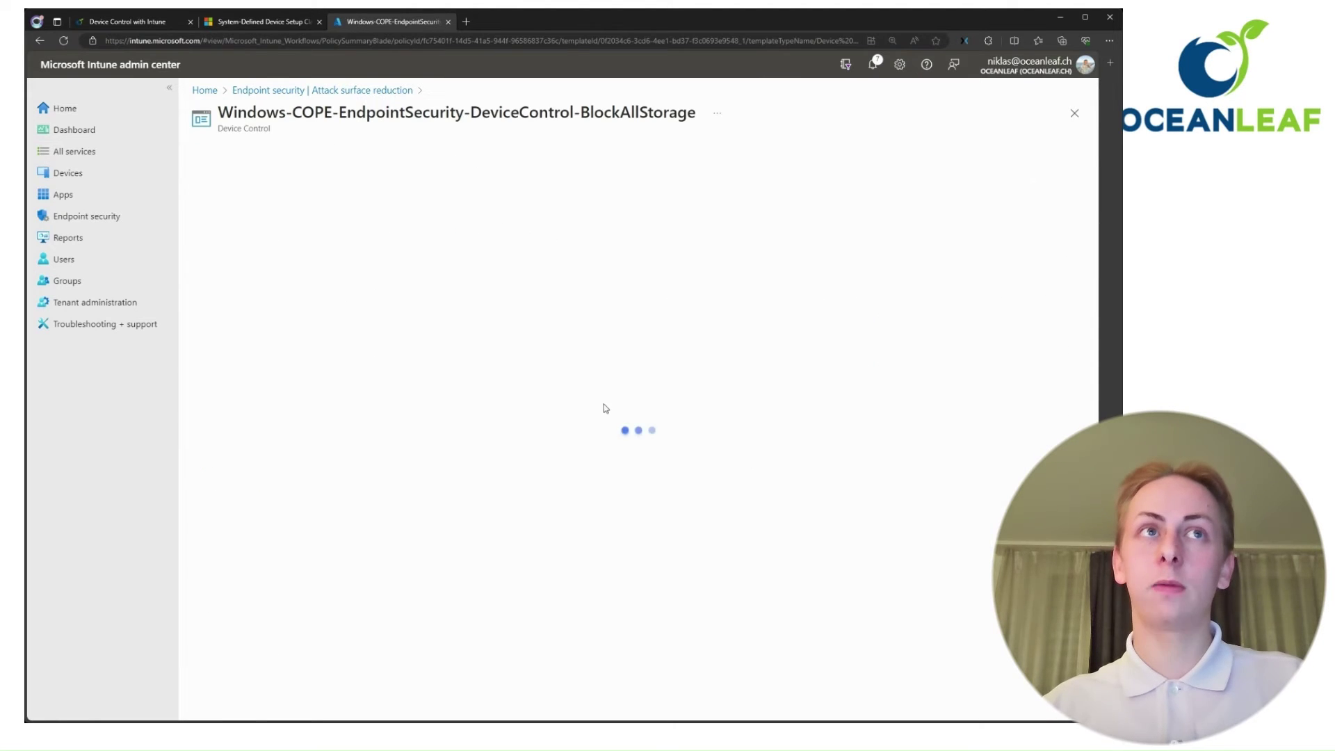
scroll(232, 604, "down", 1)
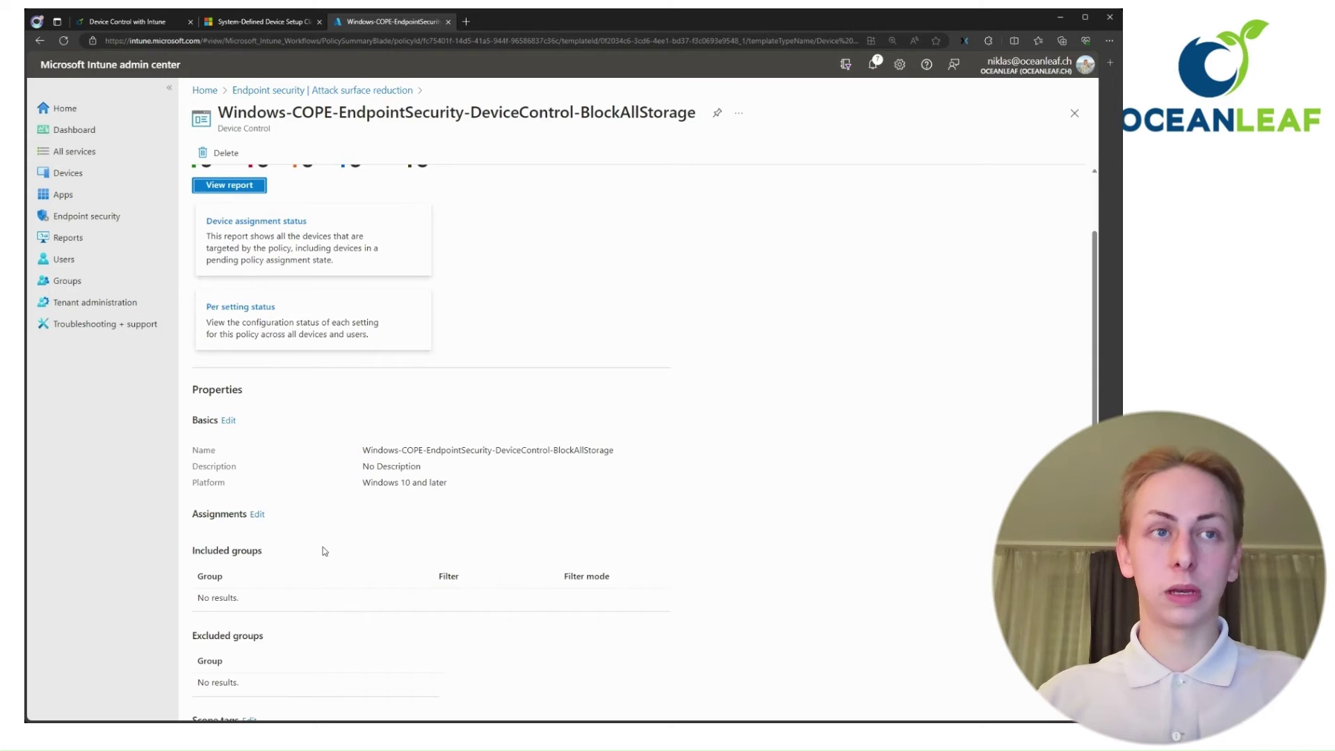
scroll(323, 551, "down", 2)
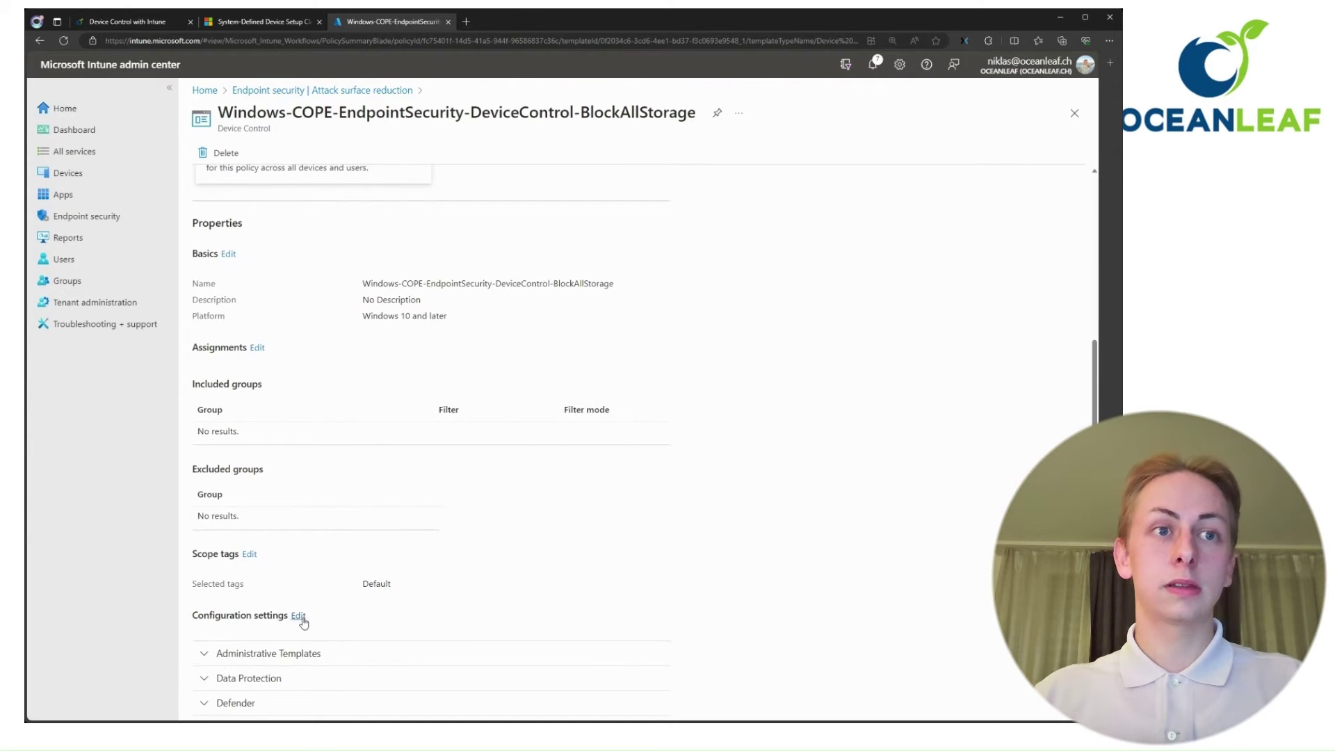
left_click(299, 617)
Step: Examine the BlockAllStorage profile's device installation restrictions and its list of Prevented Classes
scroll(548, 487, "up", 3)
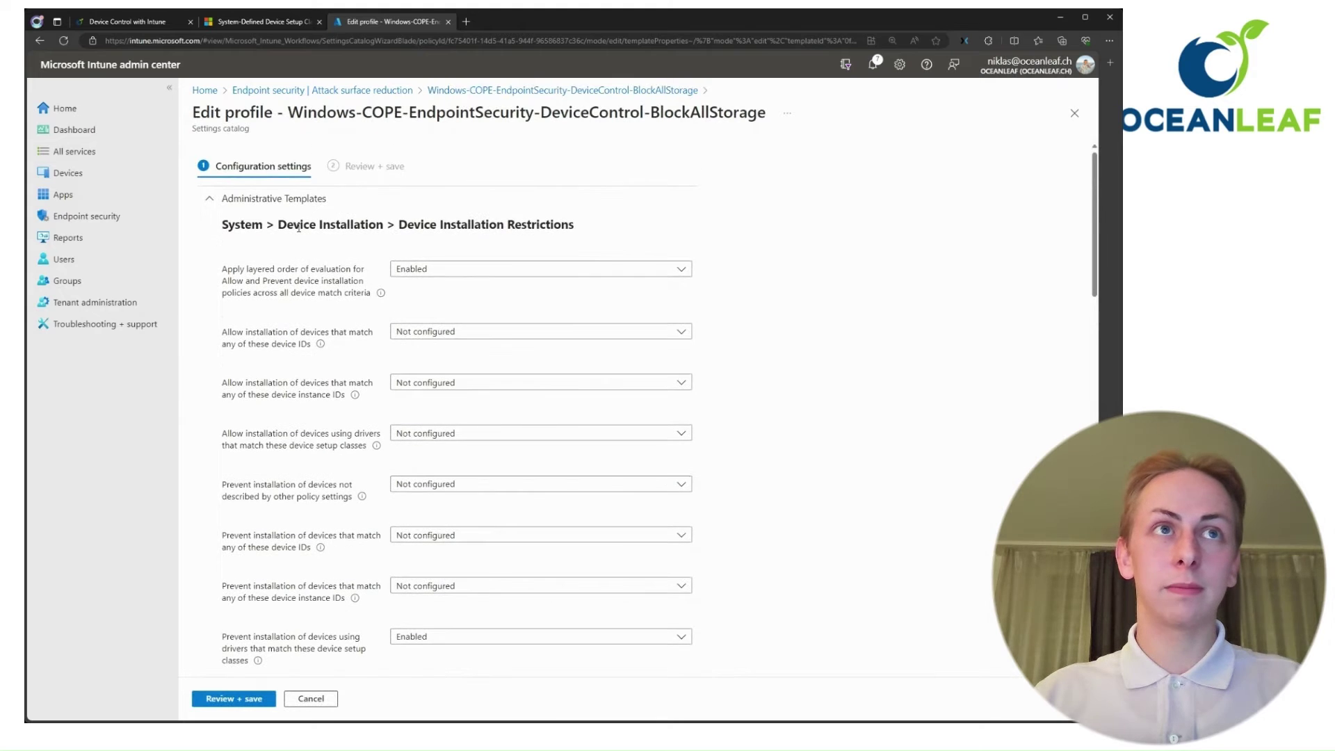
scroll(422, 299, "down", 8)
scroll(341, 558, "down", 4)
scroll(393, 550, "up", 4)
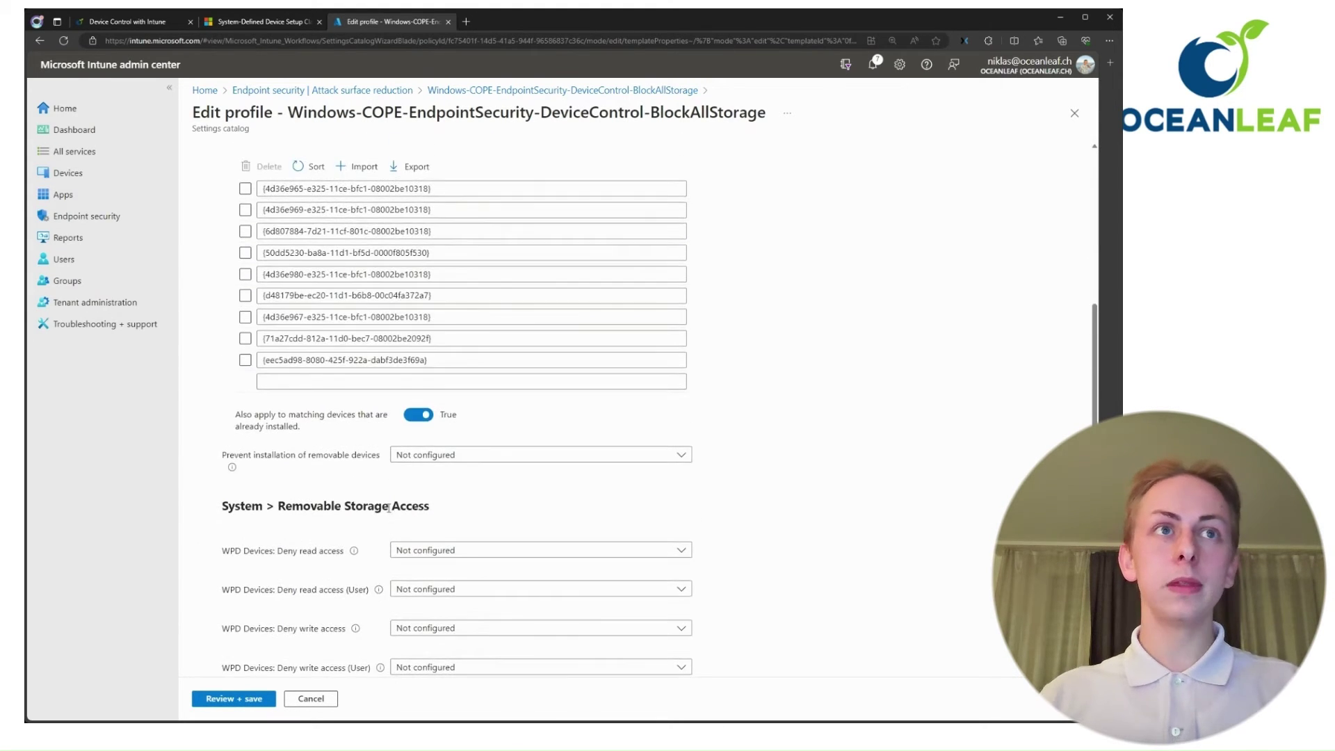
scroll(389, 508, "up", 1)
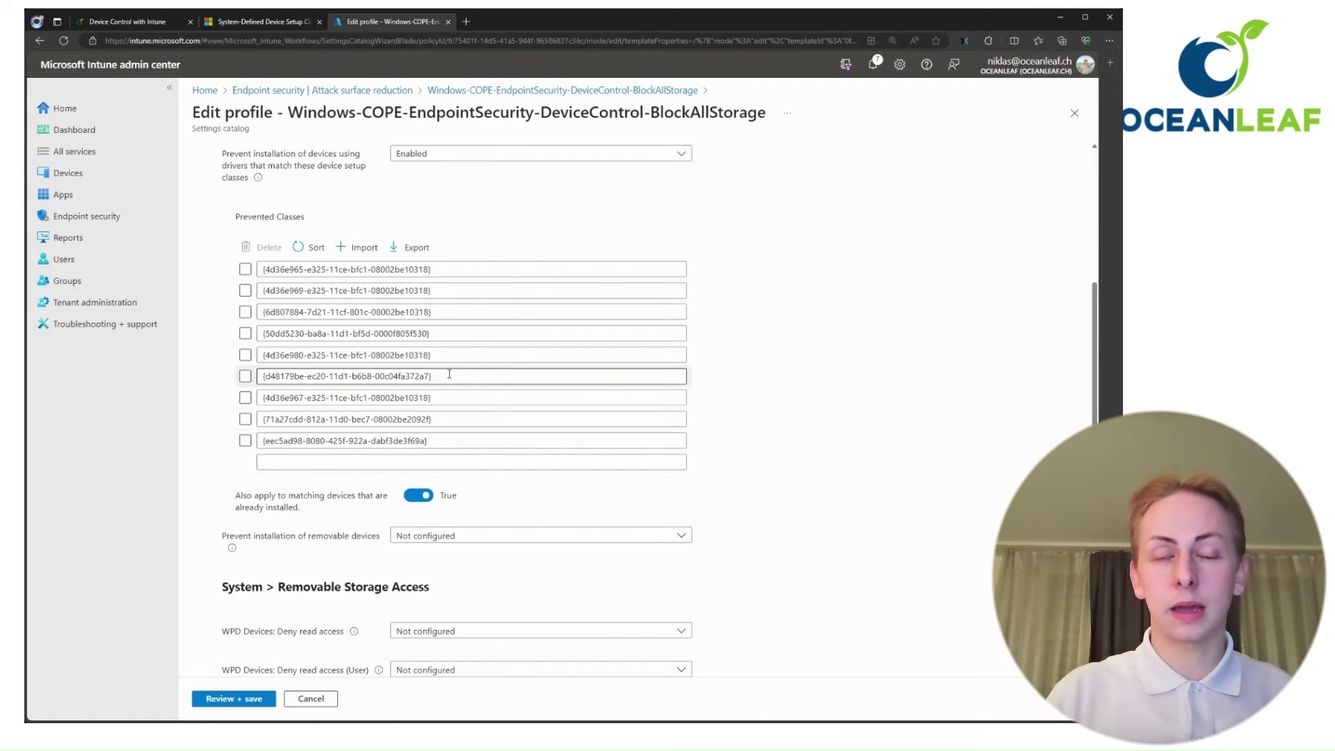
Step: Look up the CD-ROM, disk and floppy drive classes in Microsoft's setup class list and return to the BlockAllStorage profile
left_click(264, 22)
scroll(407, 272, "down", 2)
scroll(406, 272, "down", 3)
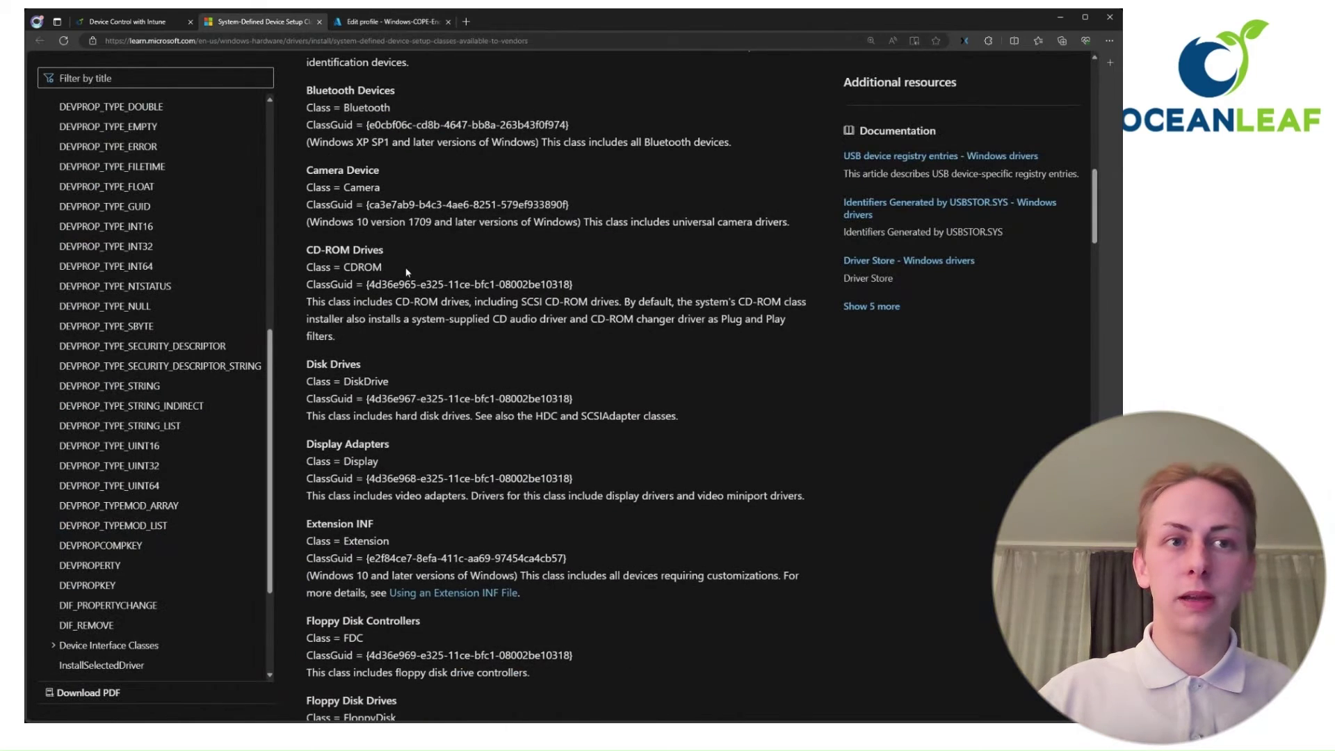
scroll(407, 272, "down", 2)
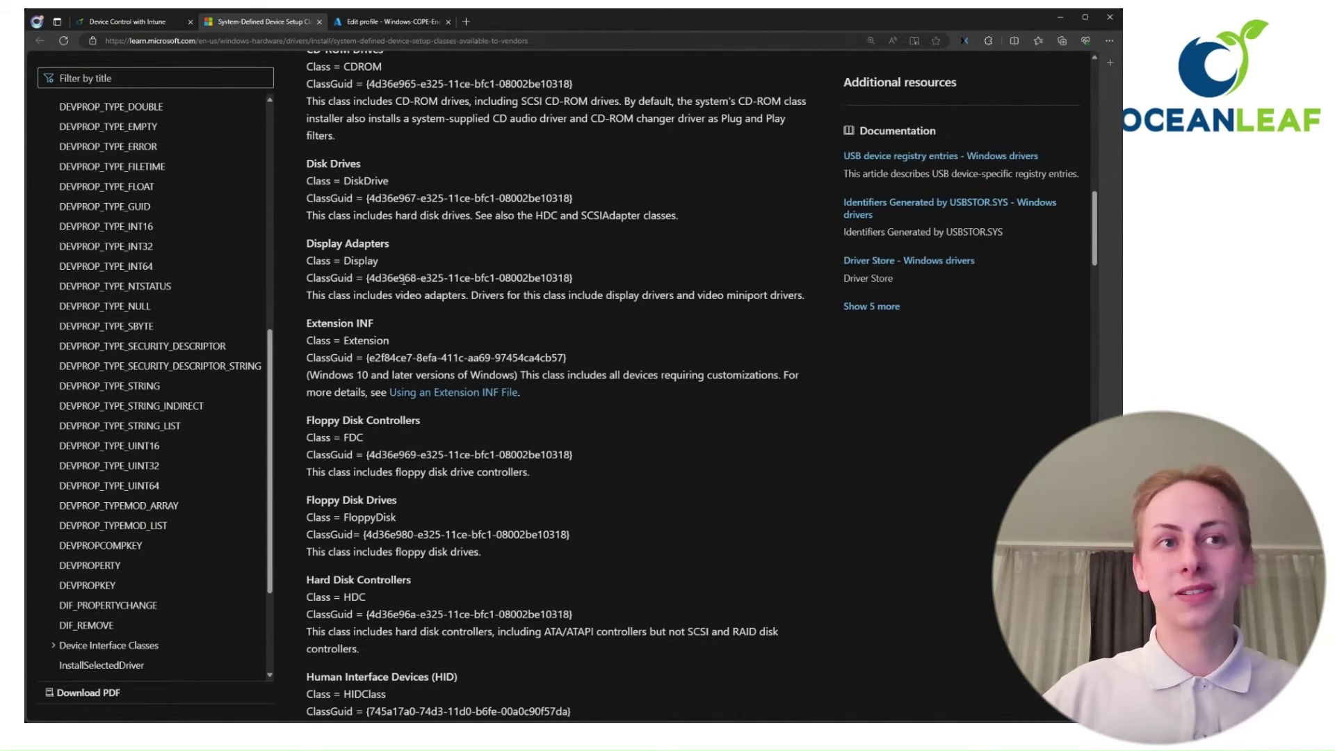
left_click(363, 25)
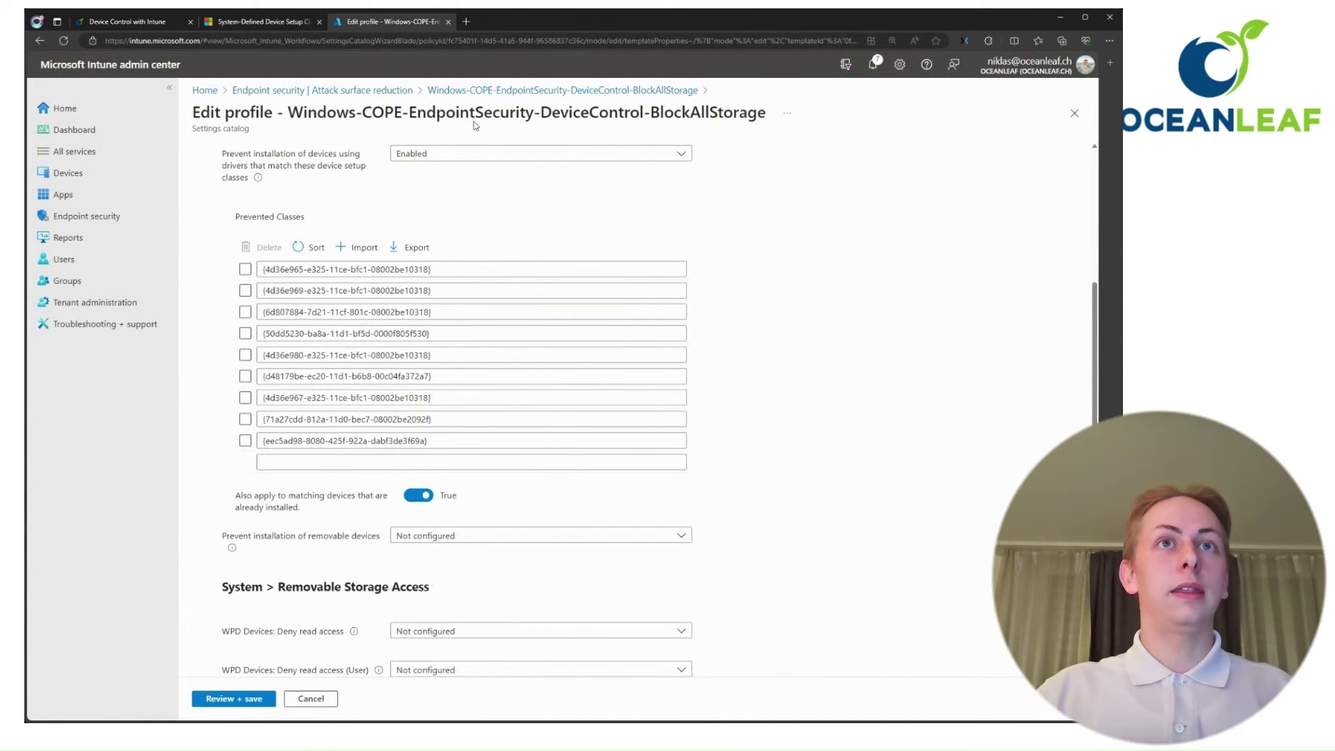
Step: Leave the BlockAllStorage profile without saving and open the configuration settings of the Windows-COPE-EndpointSecurity-DeviceControl-BlockAllDevices policy
left_click(542, 91)
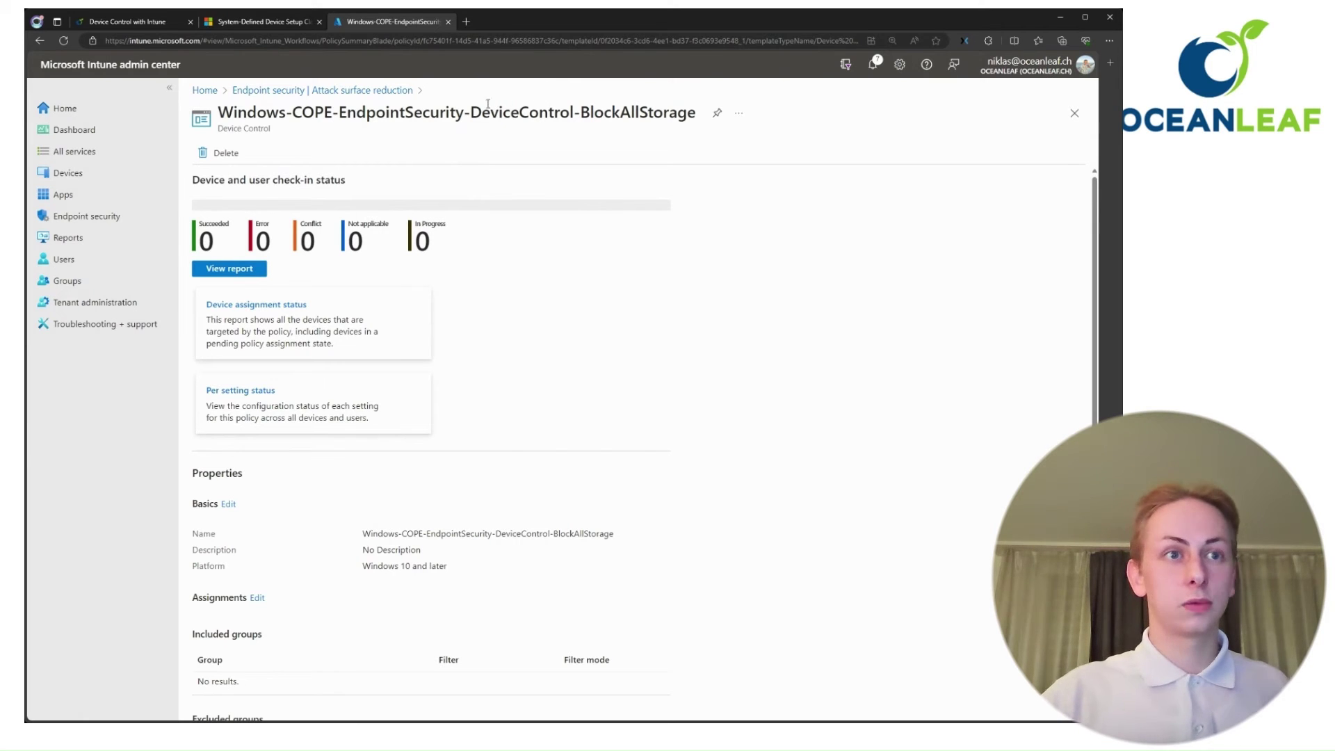
left_click(354, 91)
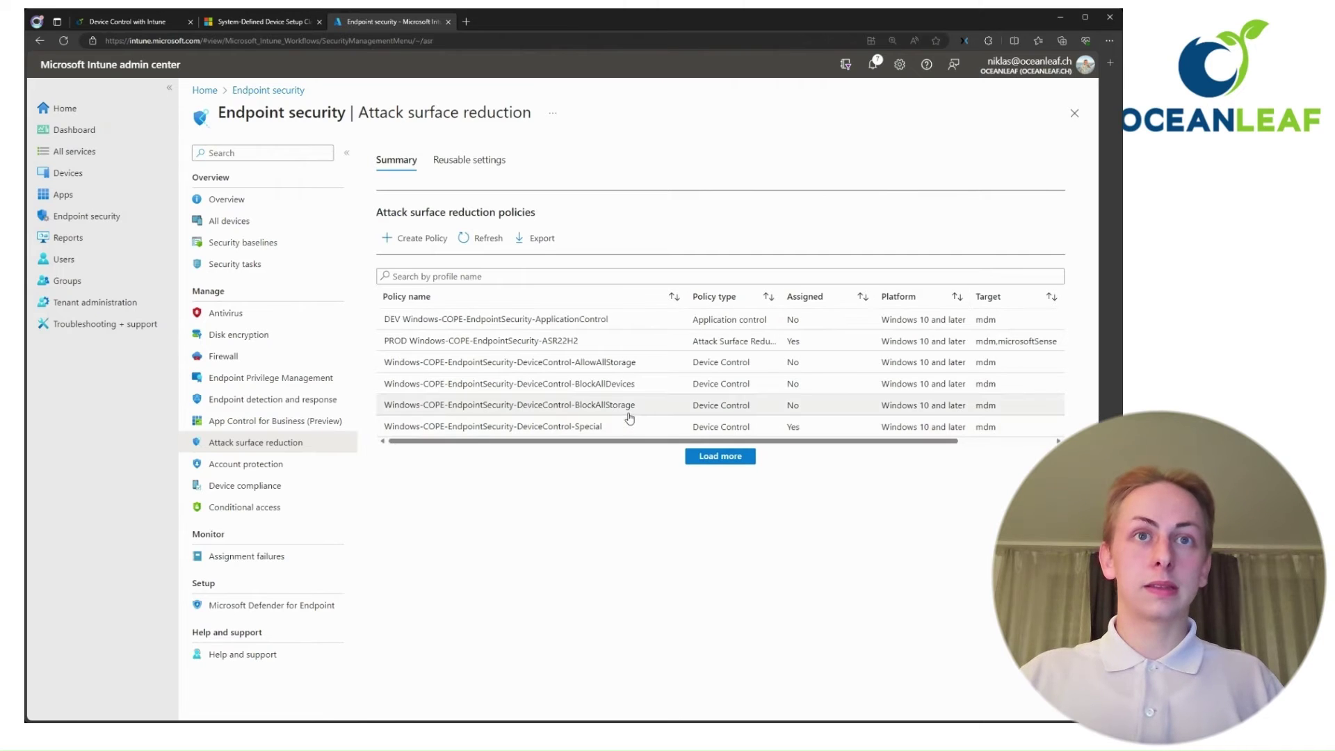
left_click(634, 391)
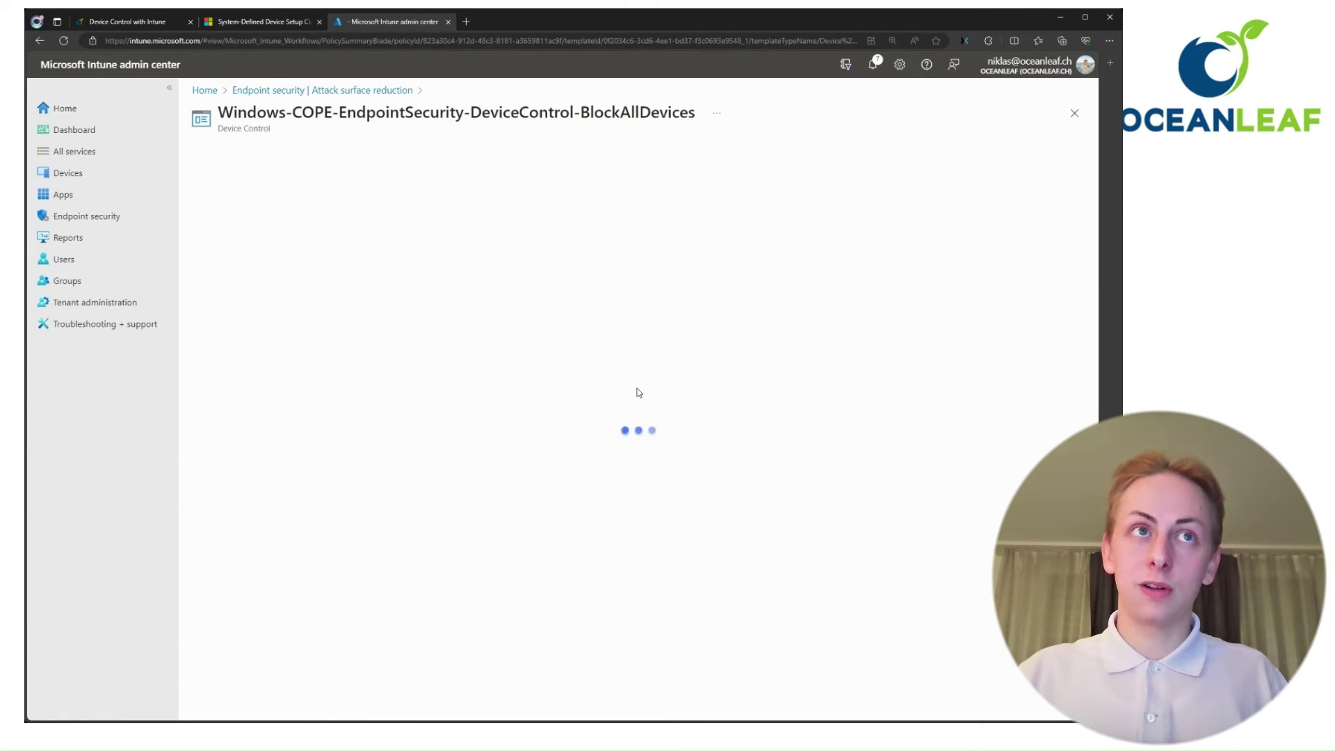
scroll(617, 404, "down", 4)
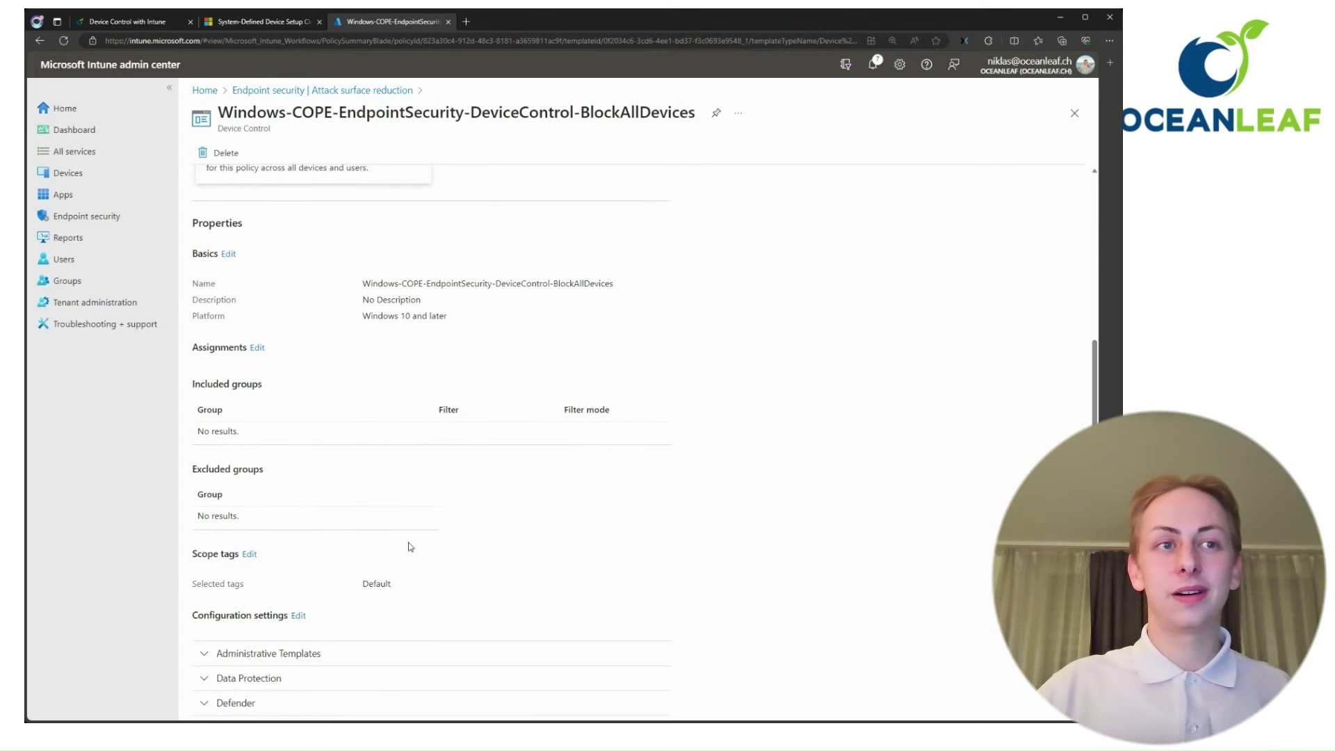
left_click(301, 616)
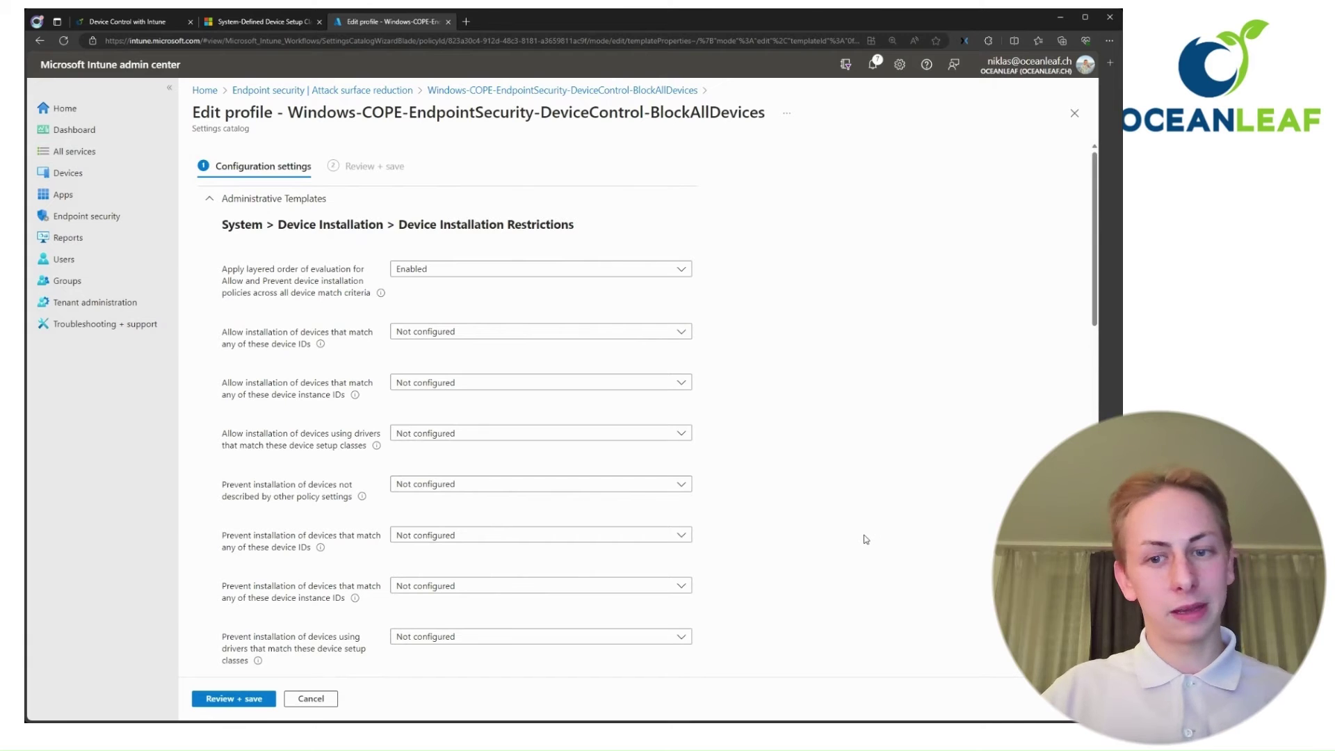
Step: Review the BlockAllDevices profile's settings and read the description of "Prevent installation of removable devices"
scroll(852, 525, "down", 5)
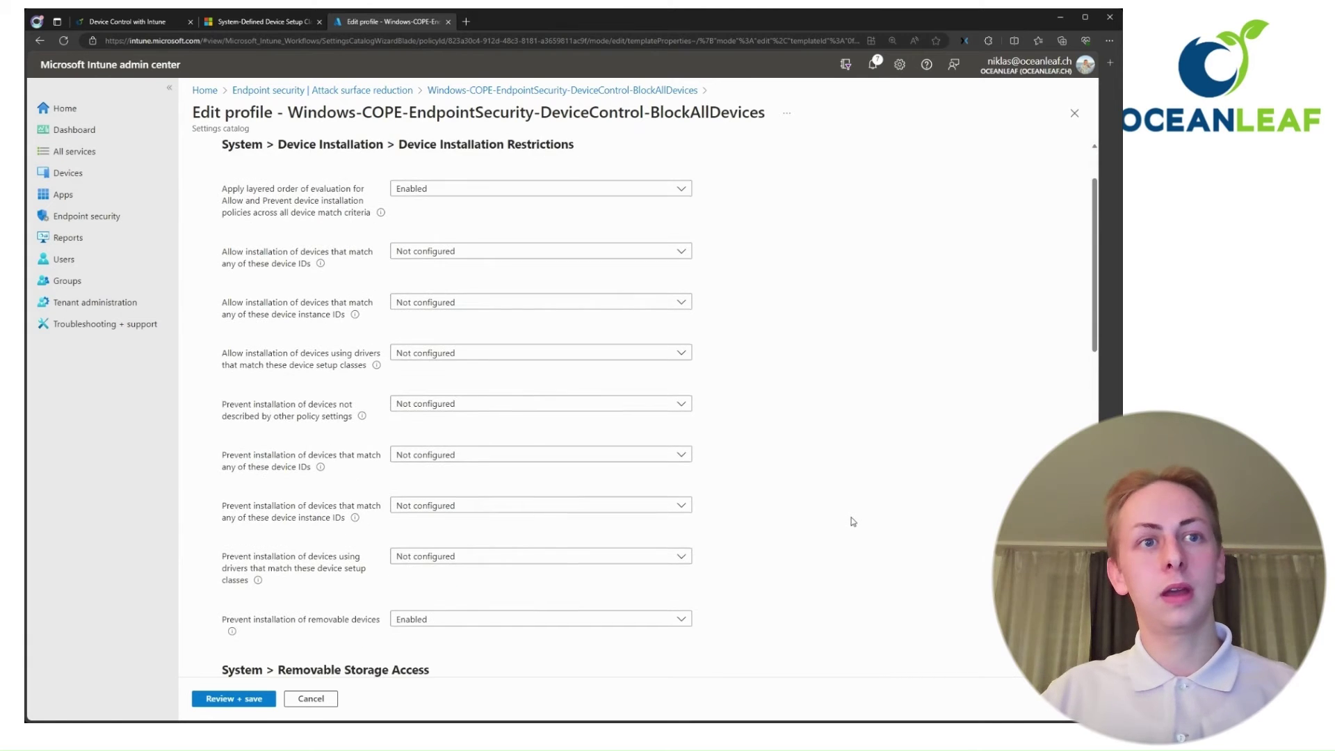
scroll(853, 520, "down", 5)
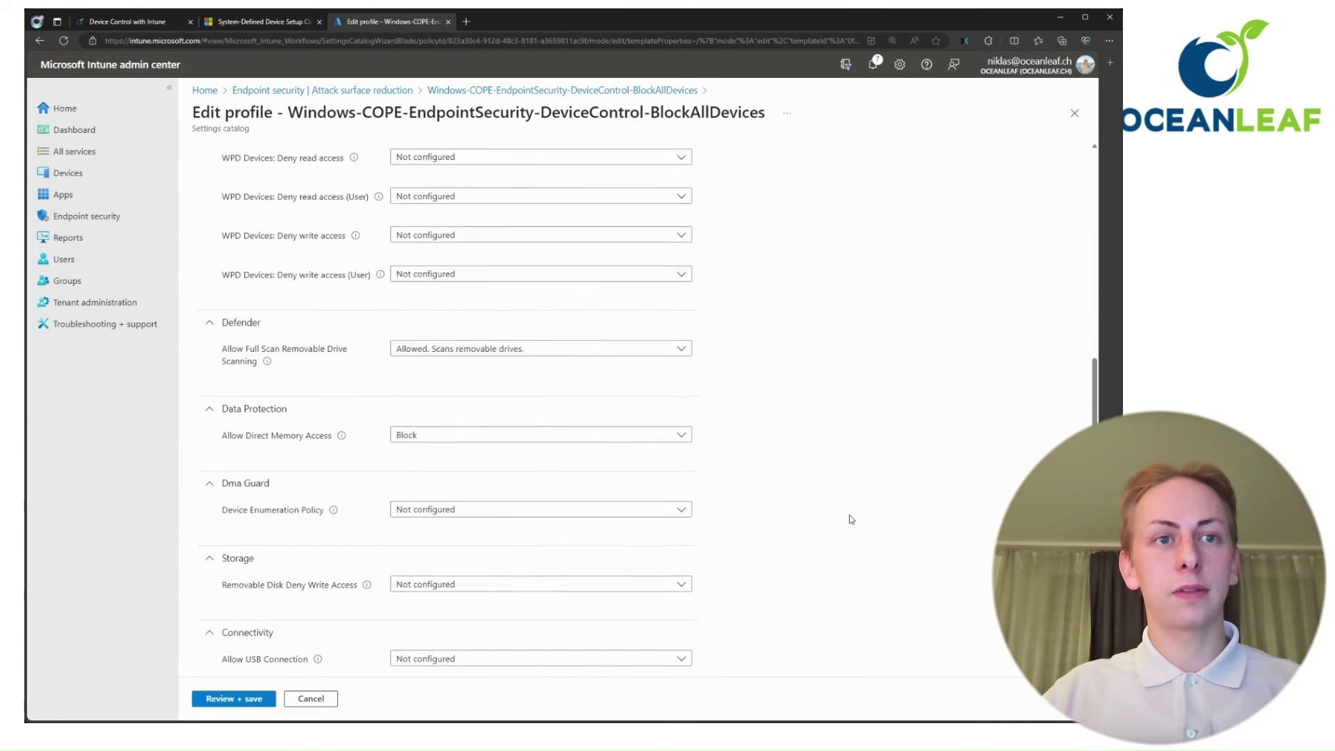
scroll(848, 517, "up", 6)
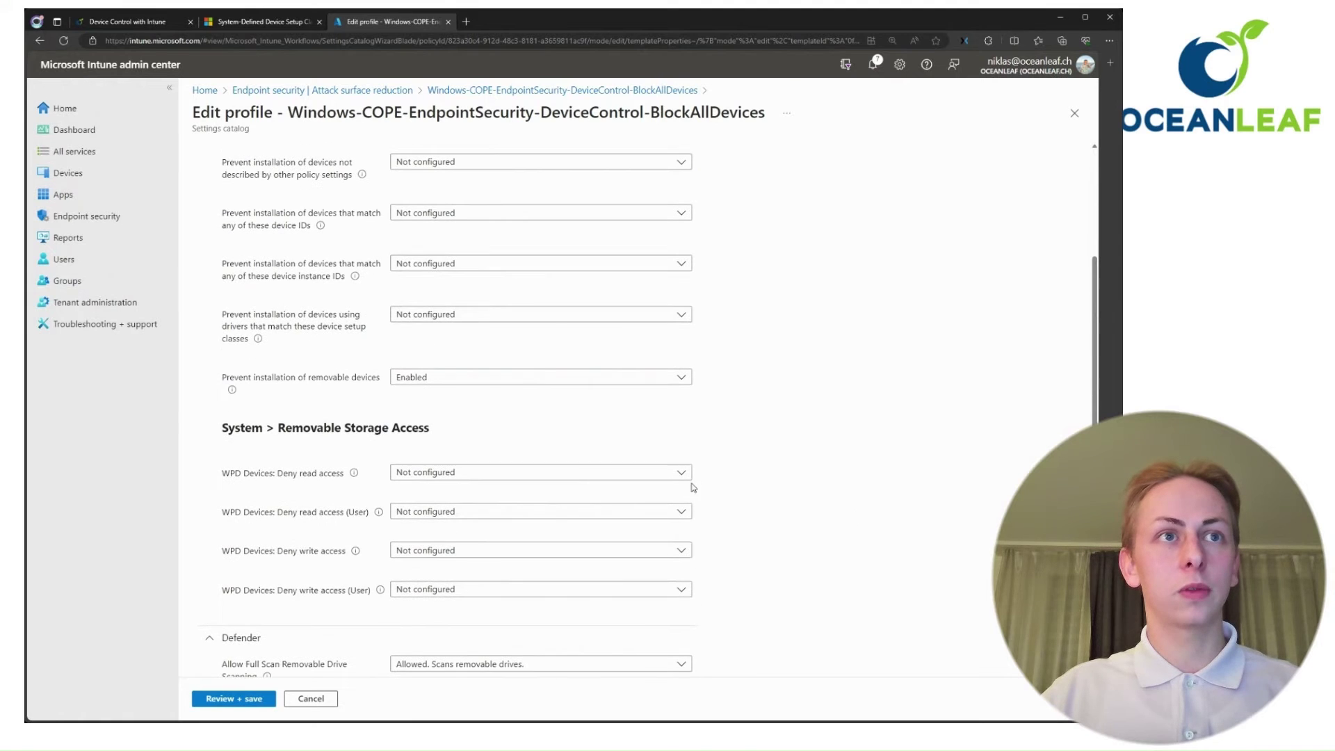
left_click(402, 319)
left_click(346, 338)
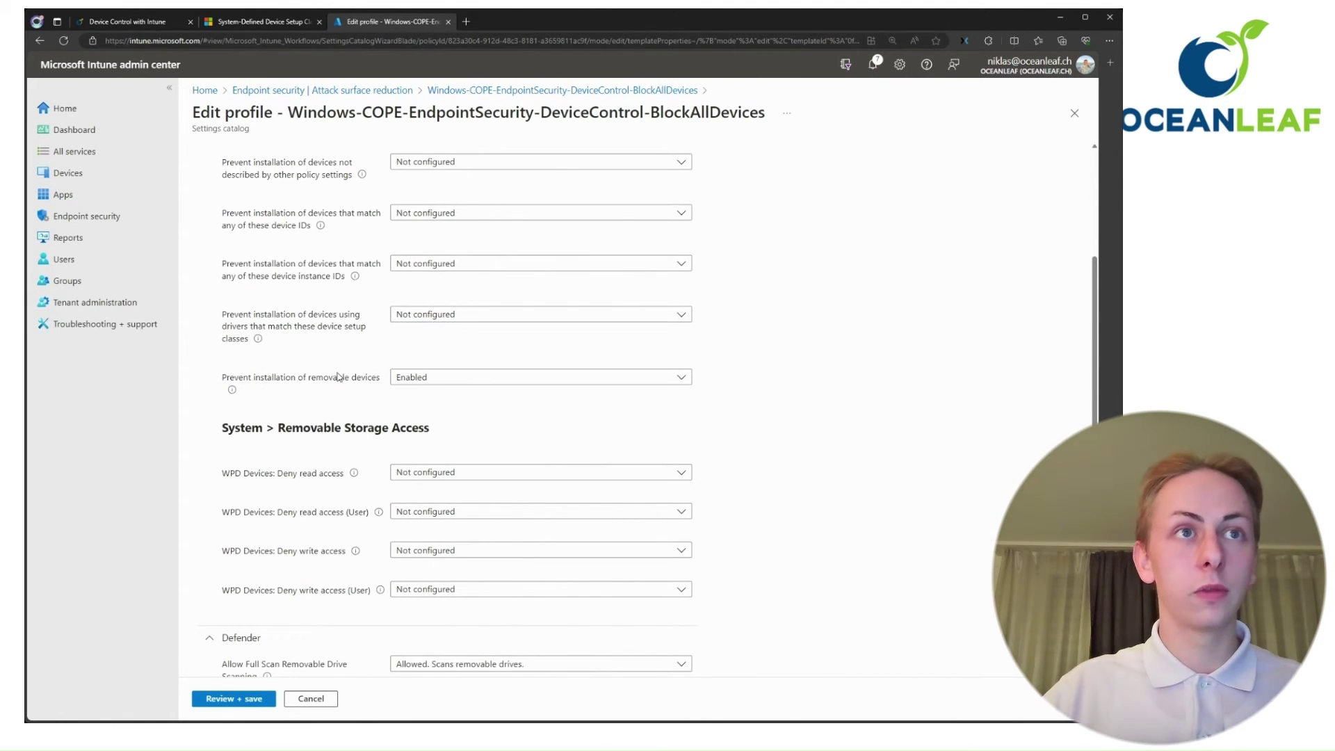
mouse_move(233, 398)
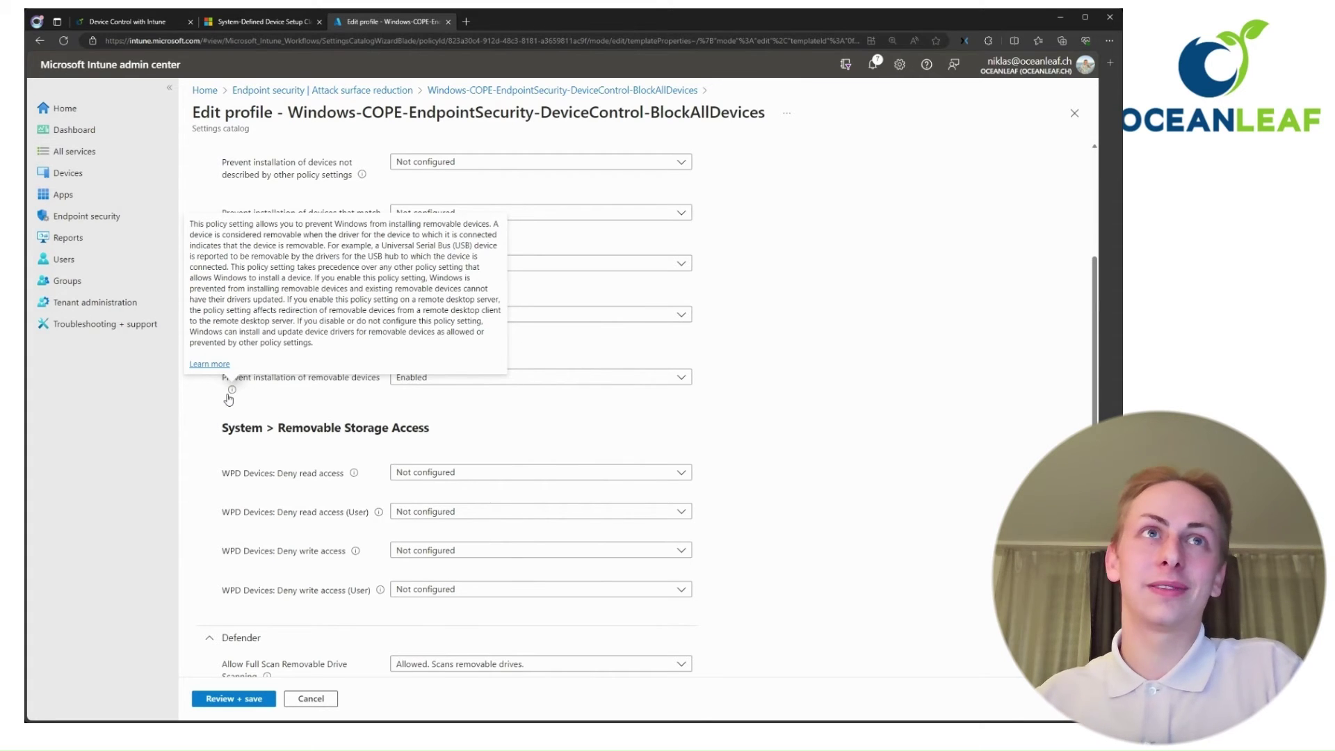
Step: Open the Test USB reusable settings group and show the configuration of its USB TDK removable storage instance
left_click(376, 91)
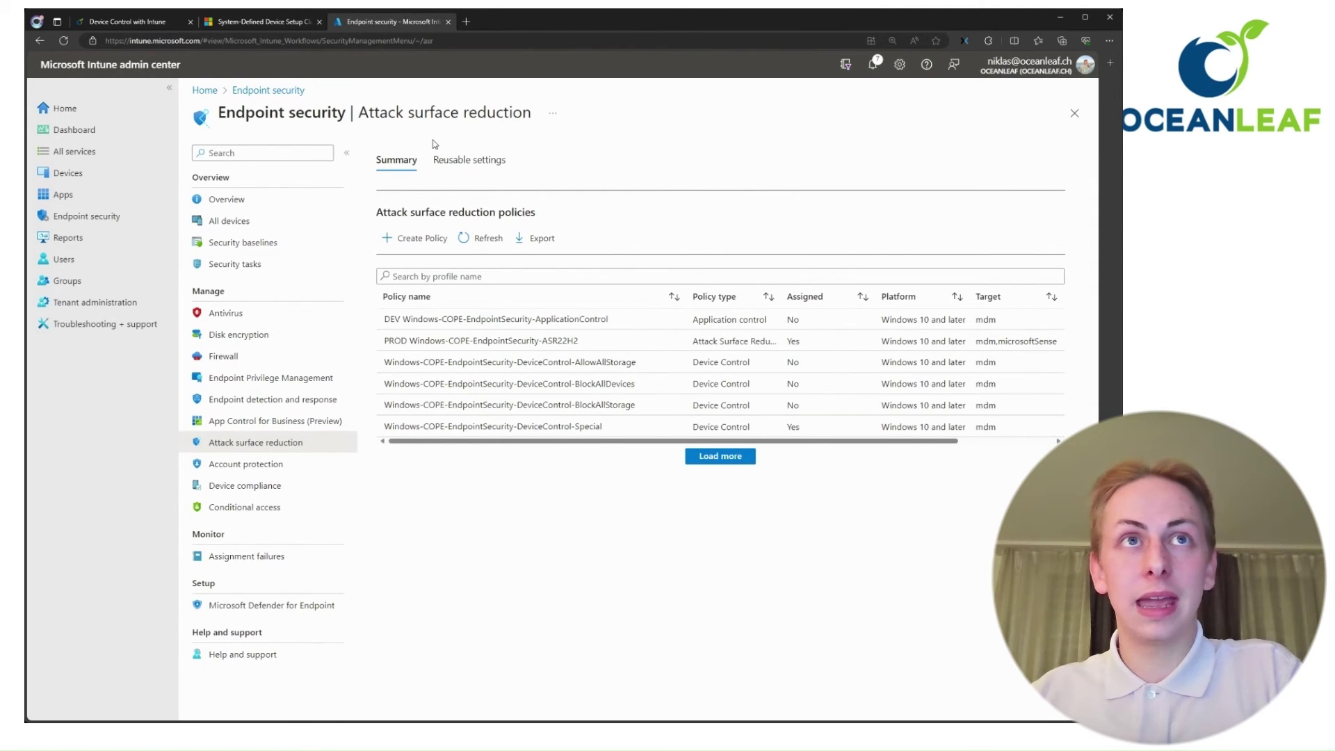
left_click(466, 161)
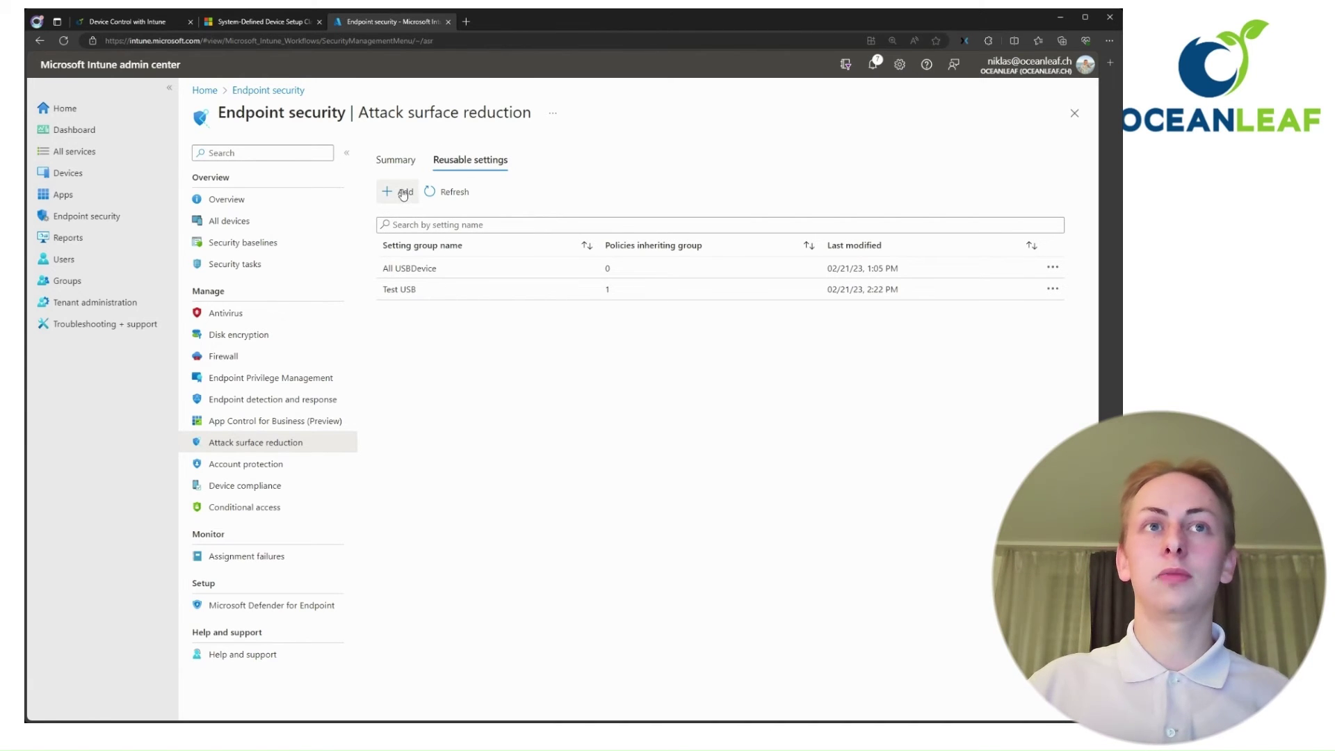
left_click(450, 291)
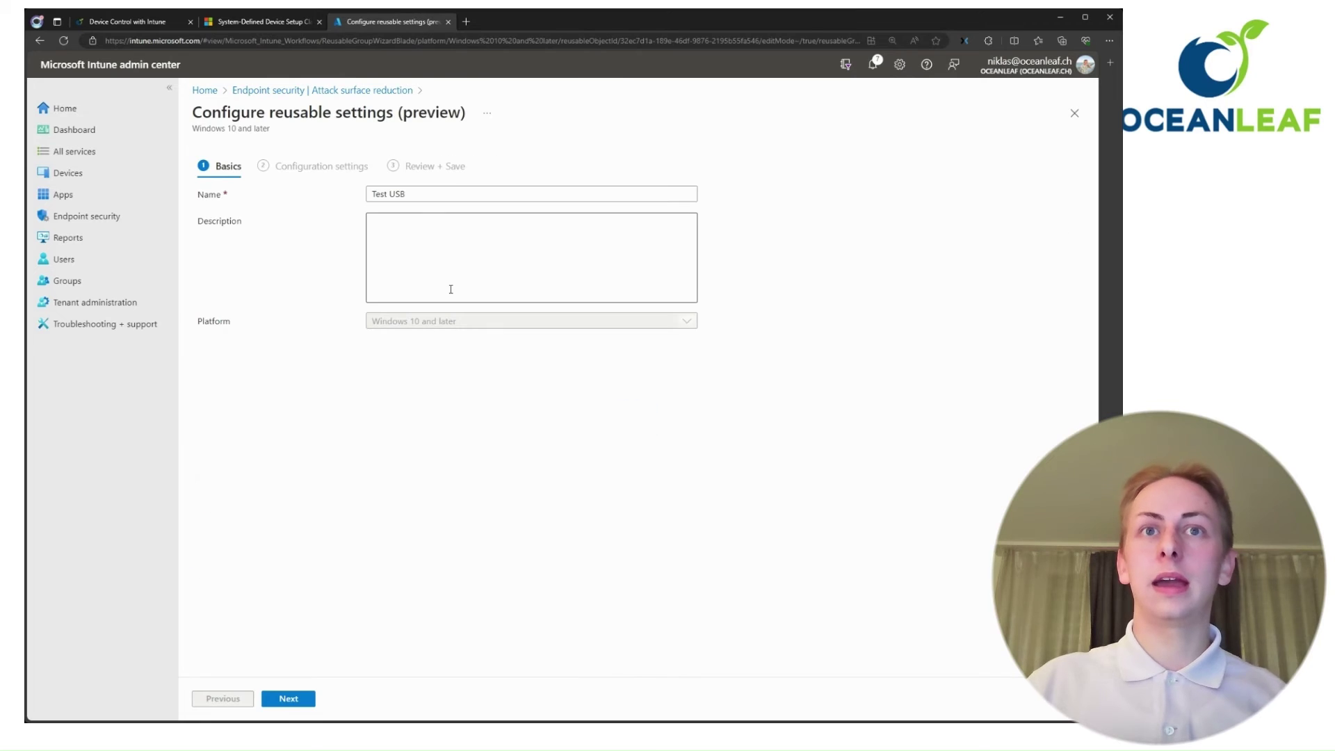
left_click(303, 699)
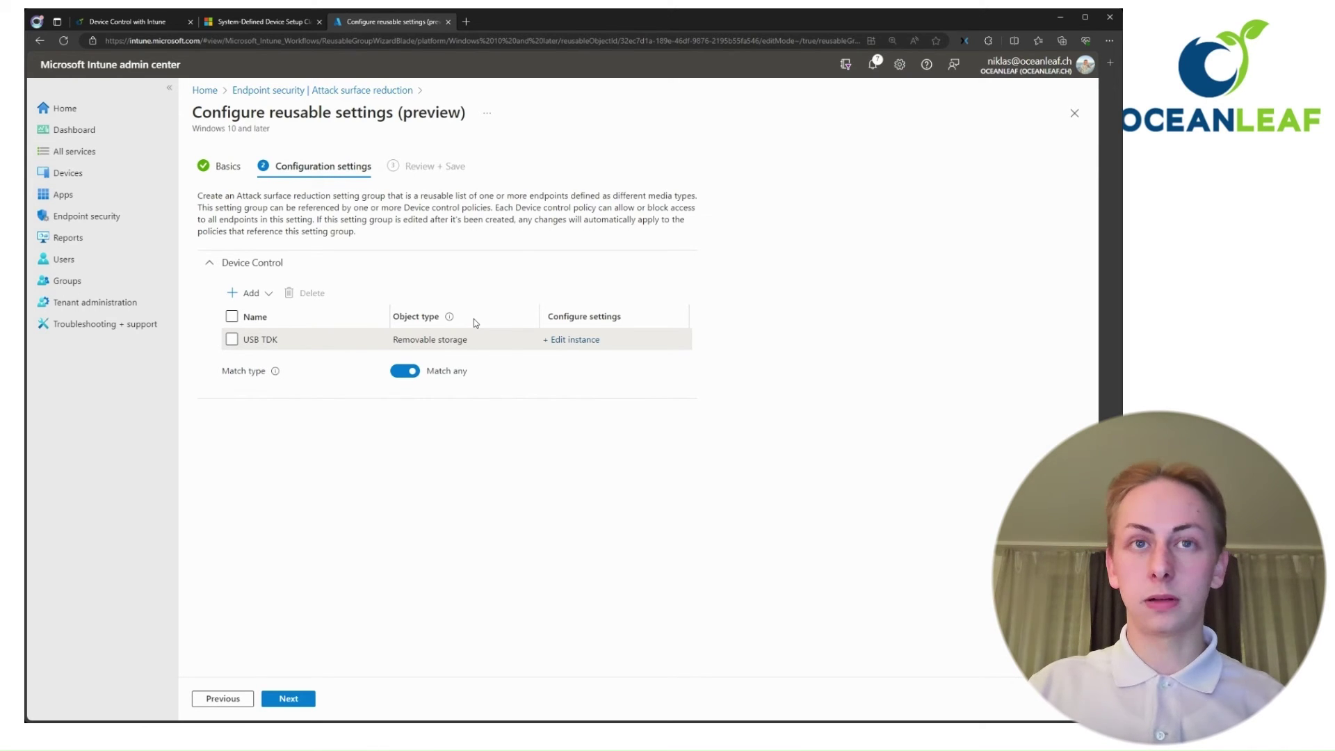
left_click(586, 346)
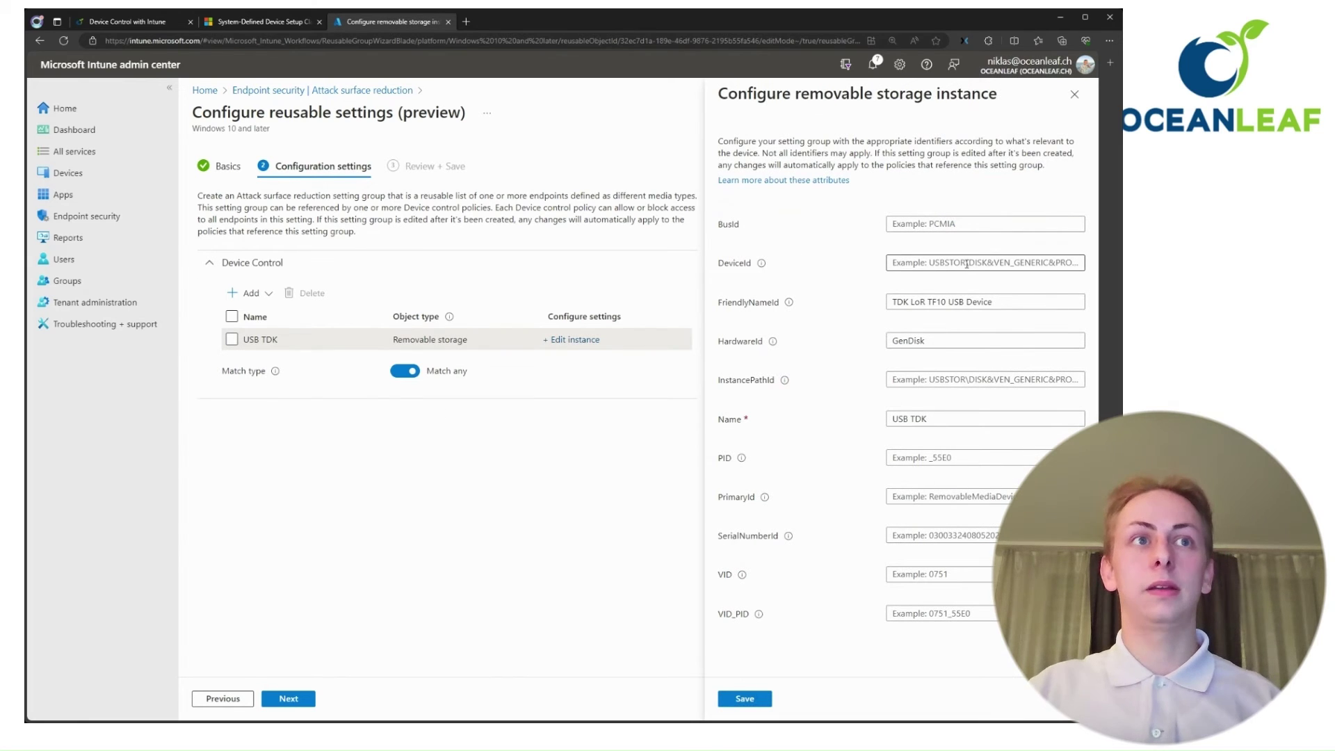
Step: Examine the identifier fields of the USB TDK removable storage instance and close it without saving
left_click(993, 301)
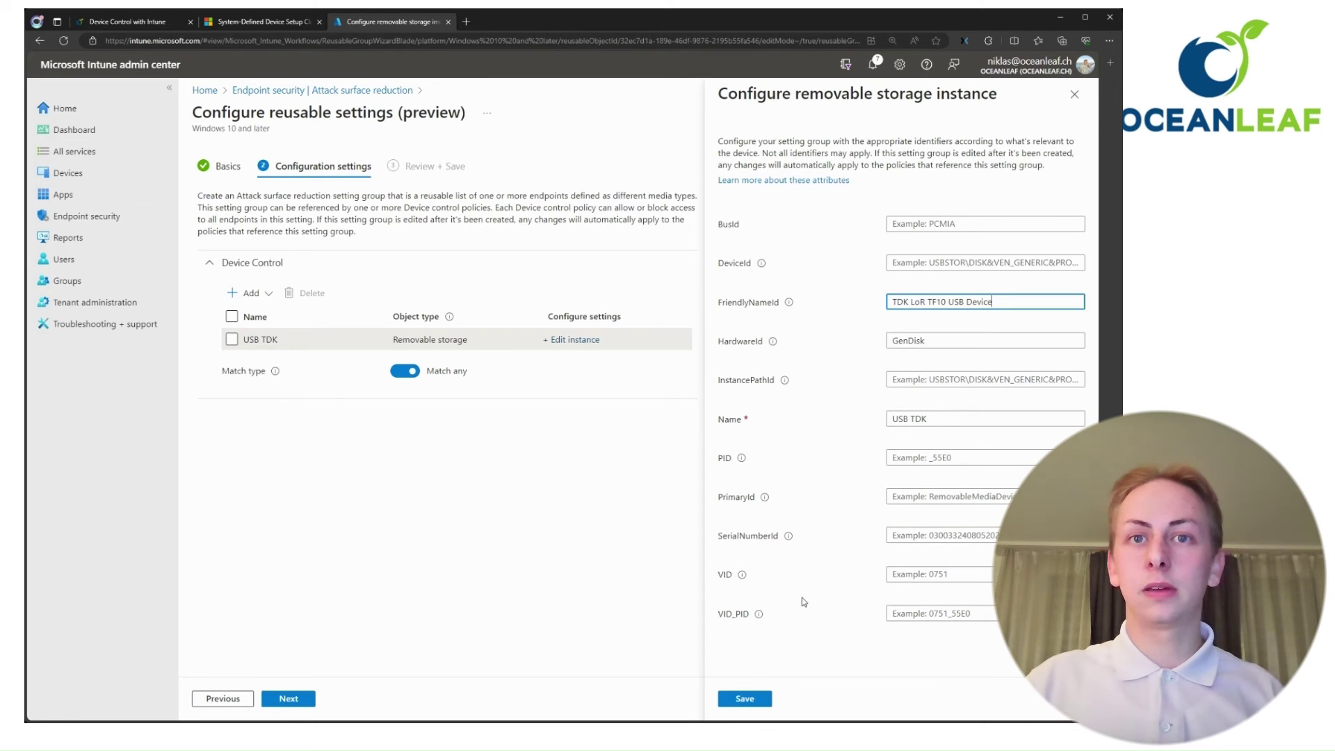
mouse_move(764, 620)
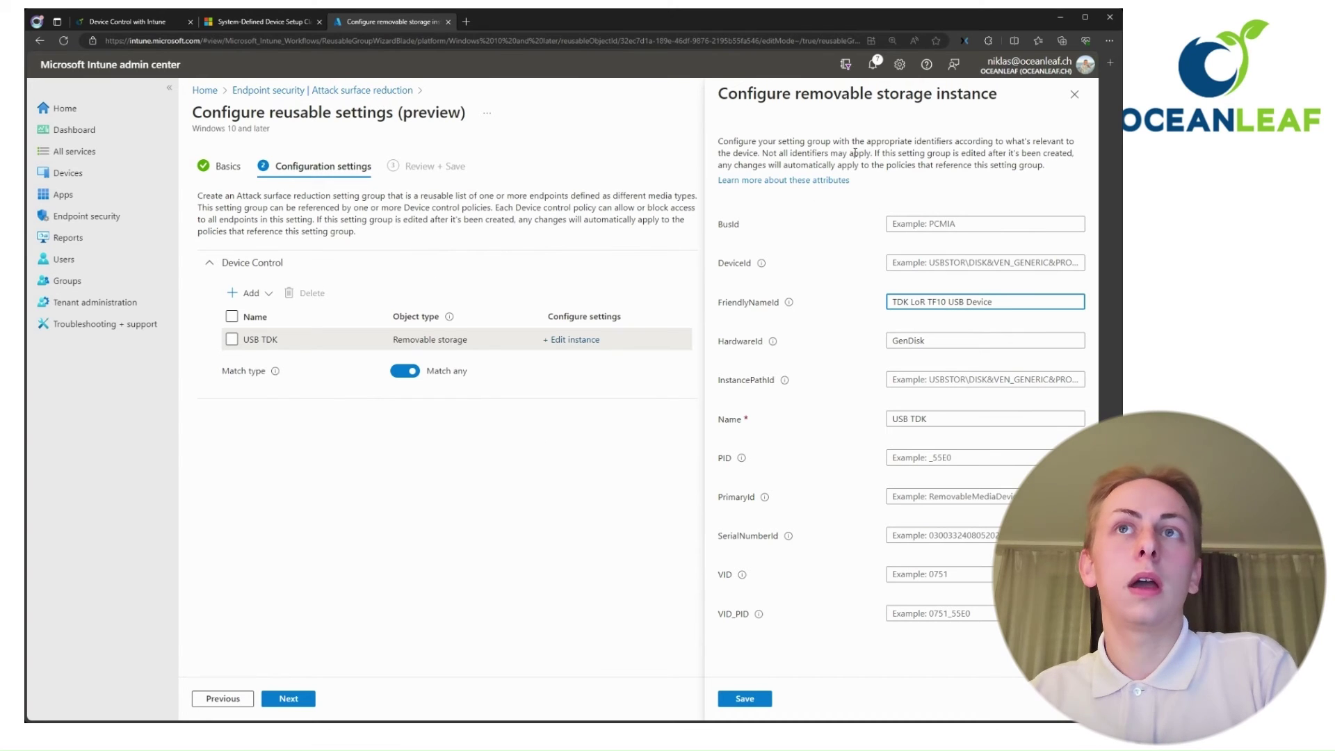
left_click(1075, 94)
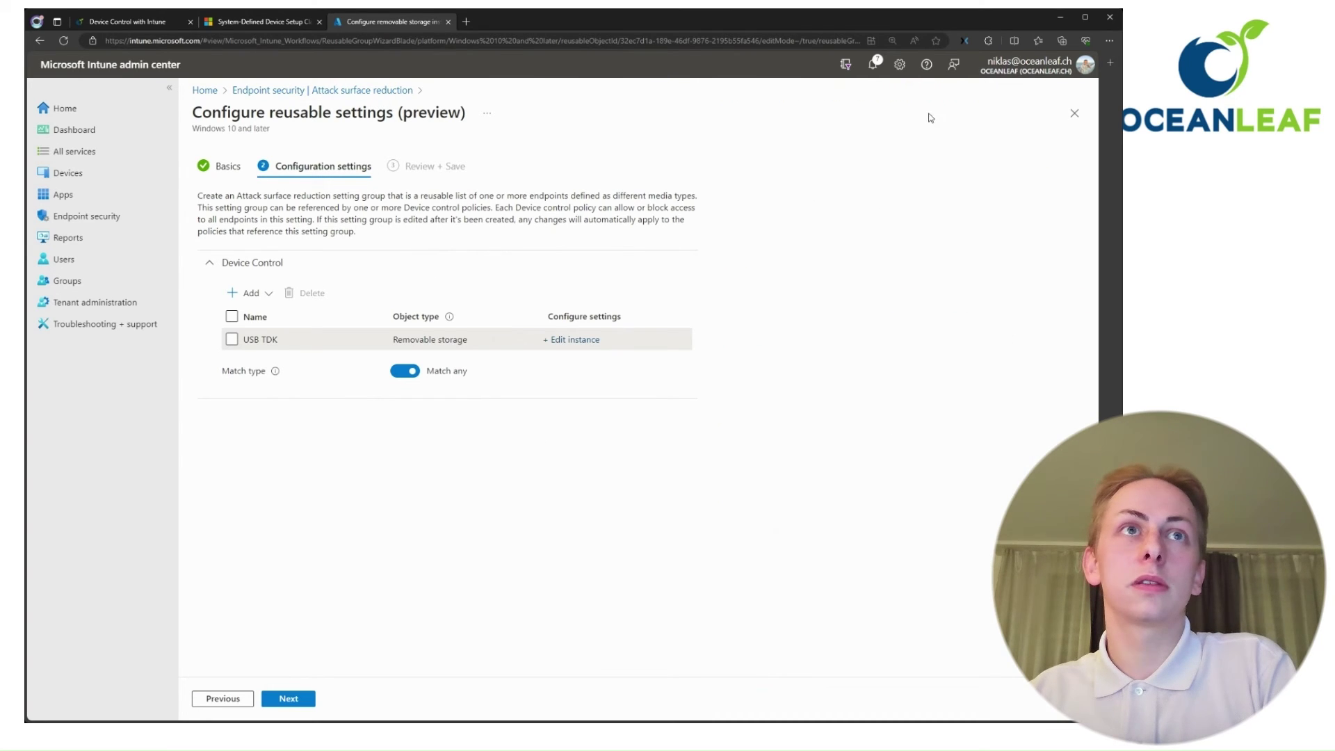
Step: Open the configuration settings of the Windows-COPE-EndpointSecurity-DeviceControl-Special policy and show its Device Control section
left_click(362, 92)
left_click(395, 161)
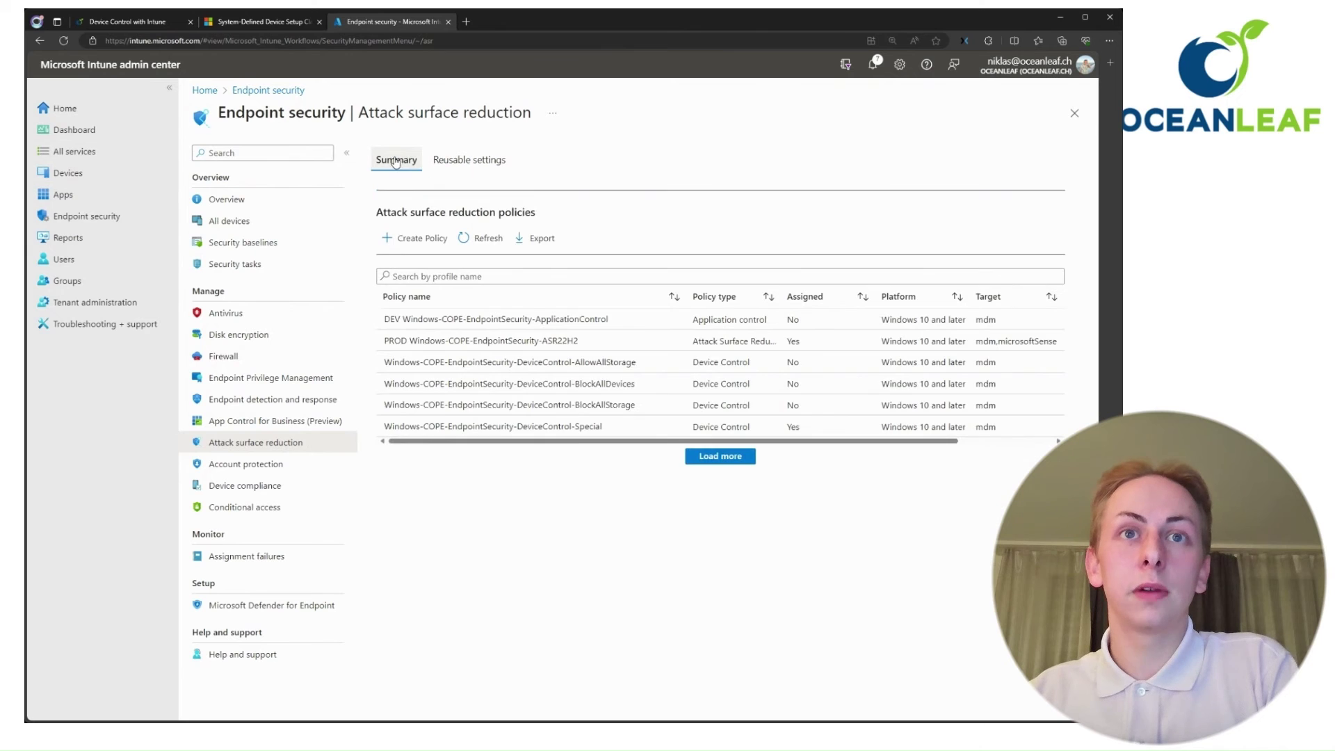
left_click(566, 426)
scroll(396, 391, "down", 5)
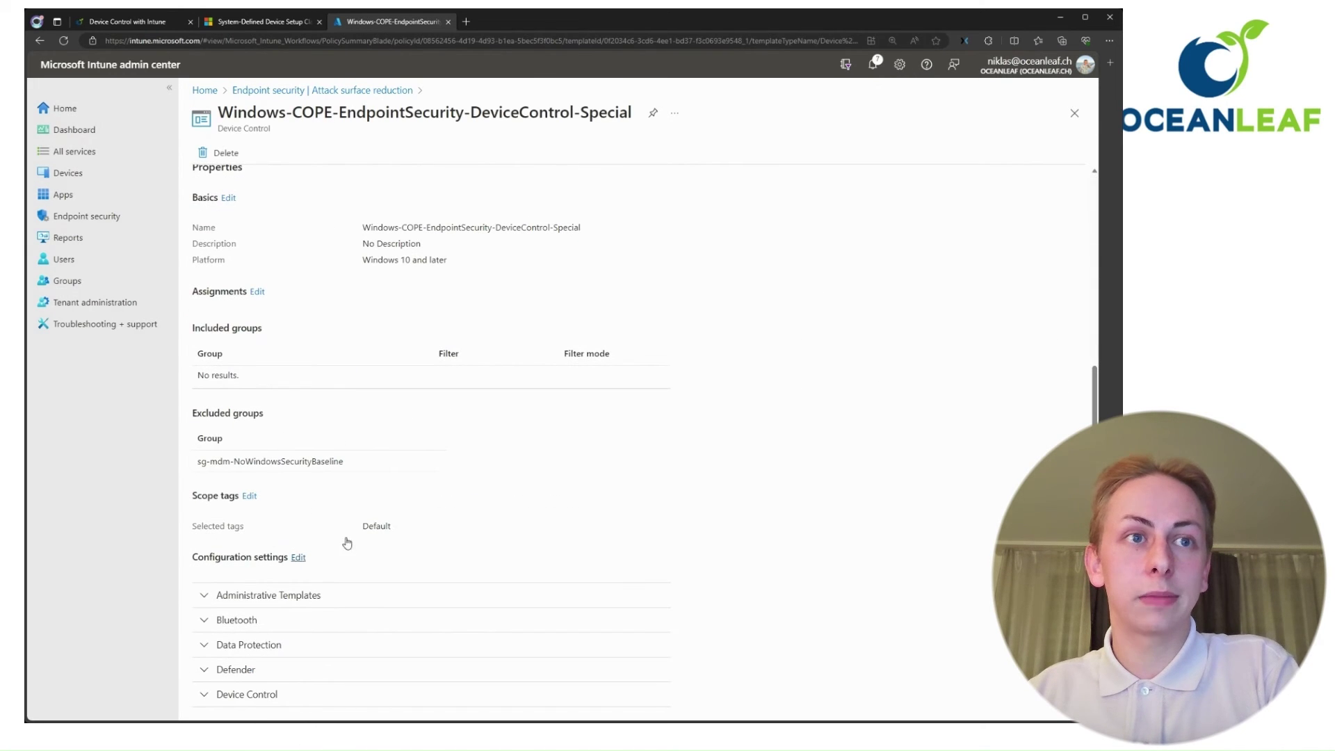
left_click(318, 551)
scroll(346, 534, "down", 3)
scroll(346, 534, "down", 15)
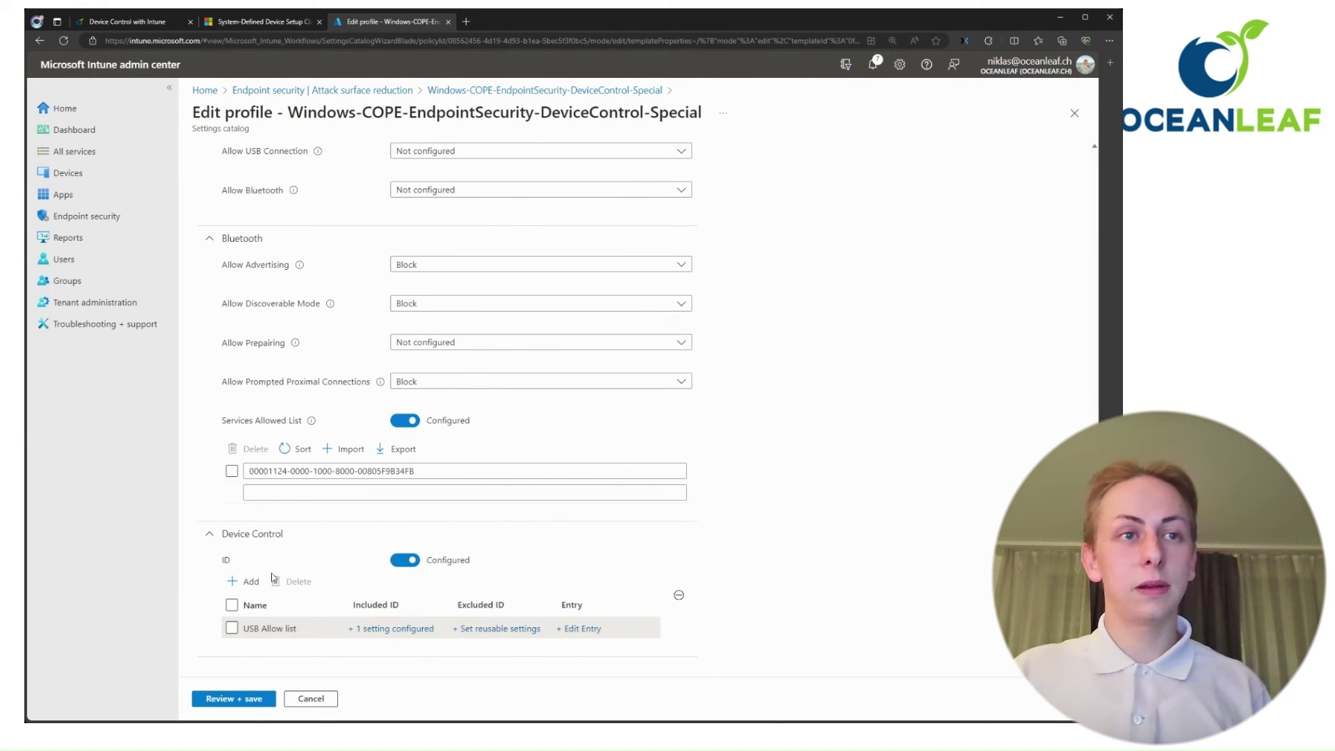
Step: Check the USB Allow list rule's included reusable settings and review its entry's type, options, access mask and Sid fields without changing them
left_click(379, 627)
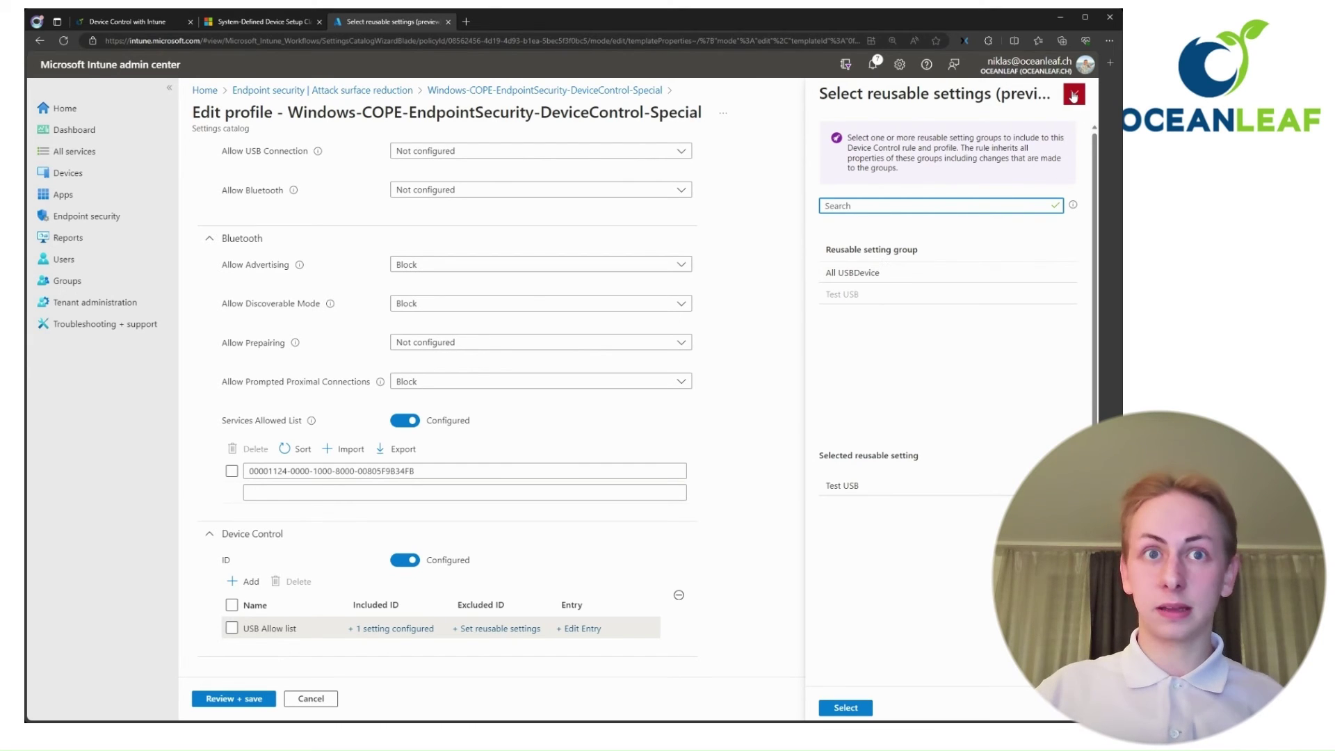
left_click(1073, 97)
left_click(579, 628)
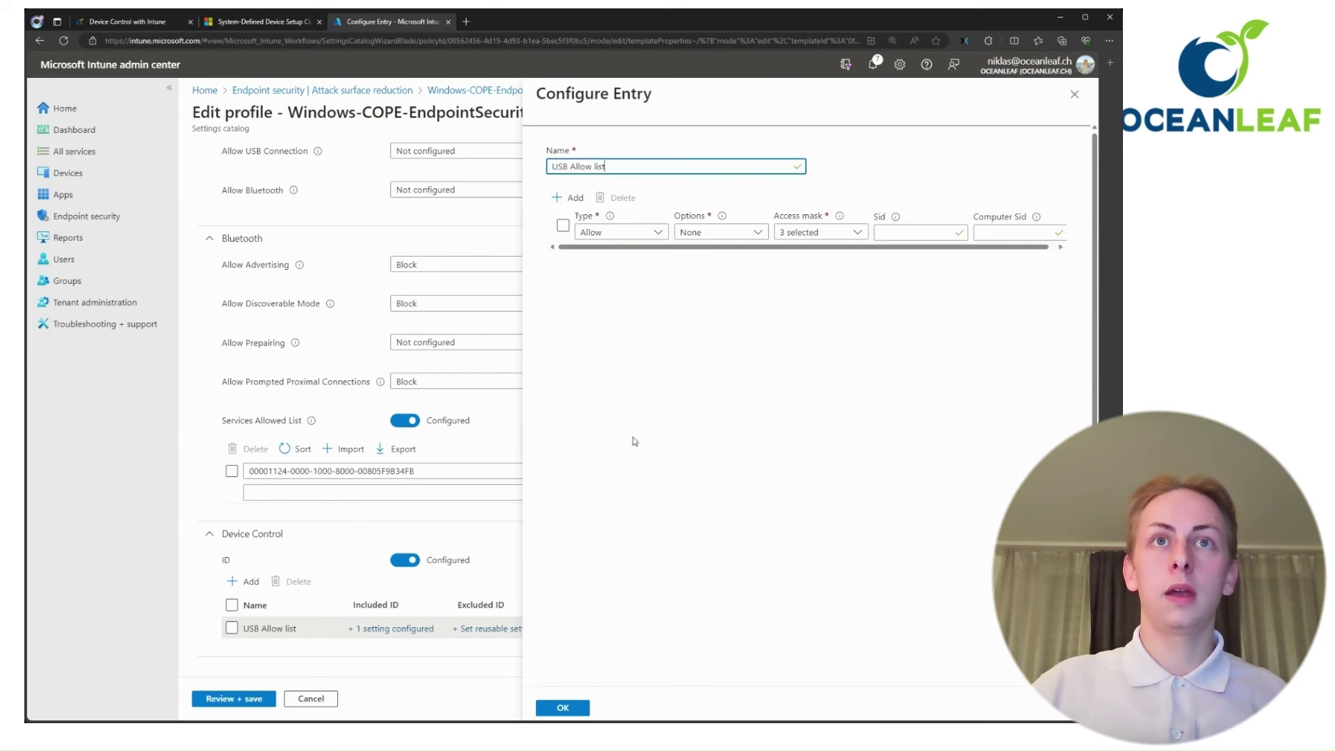
left_click(649, 233)
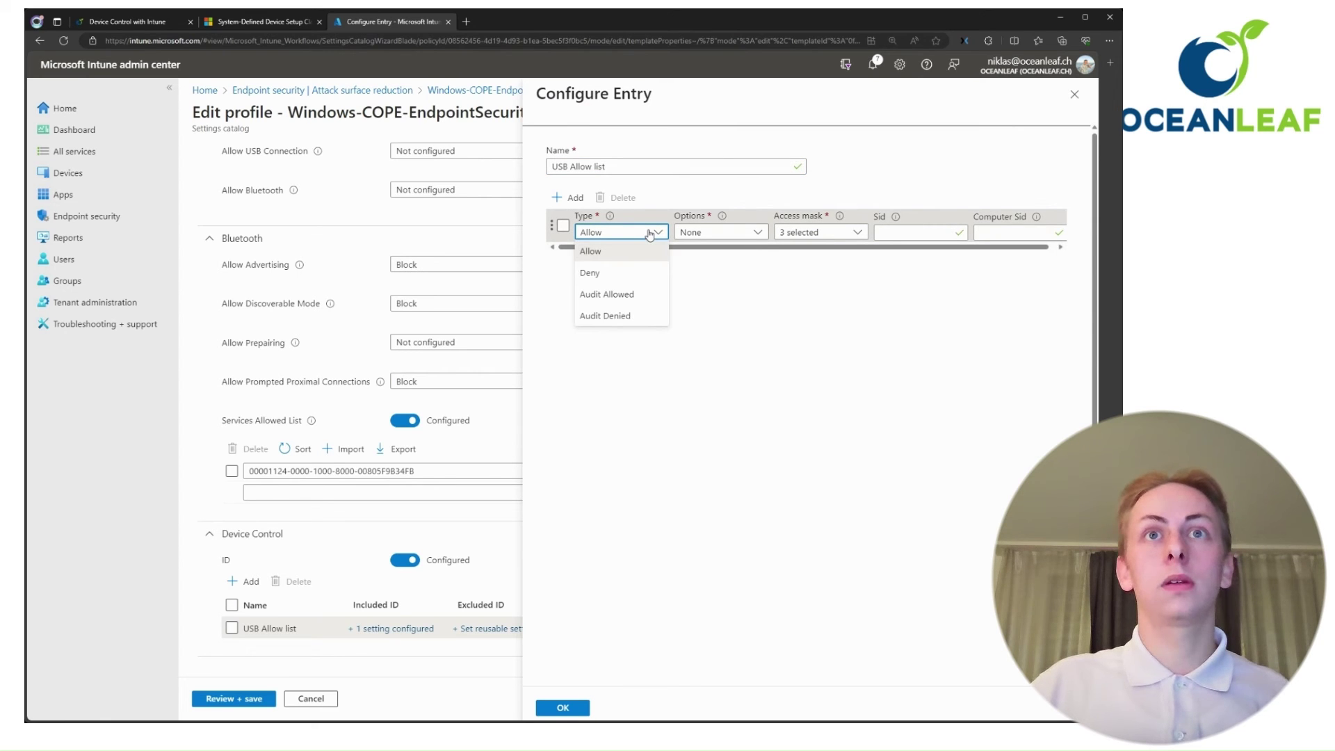
left_click(695, 233)
mouse_move(721, 218)
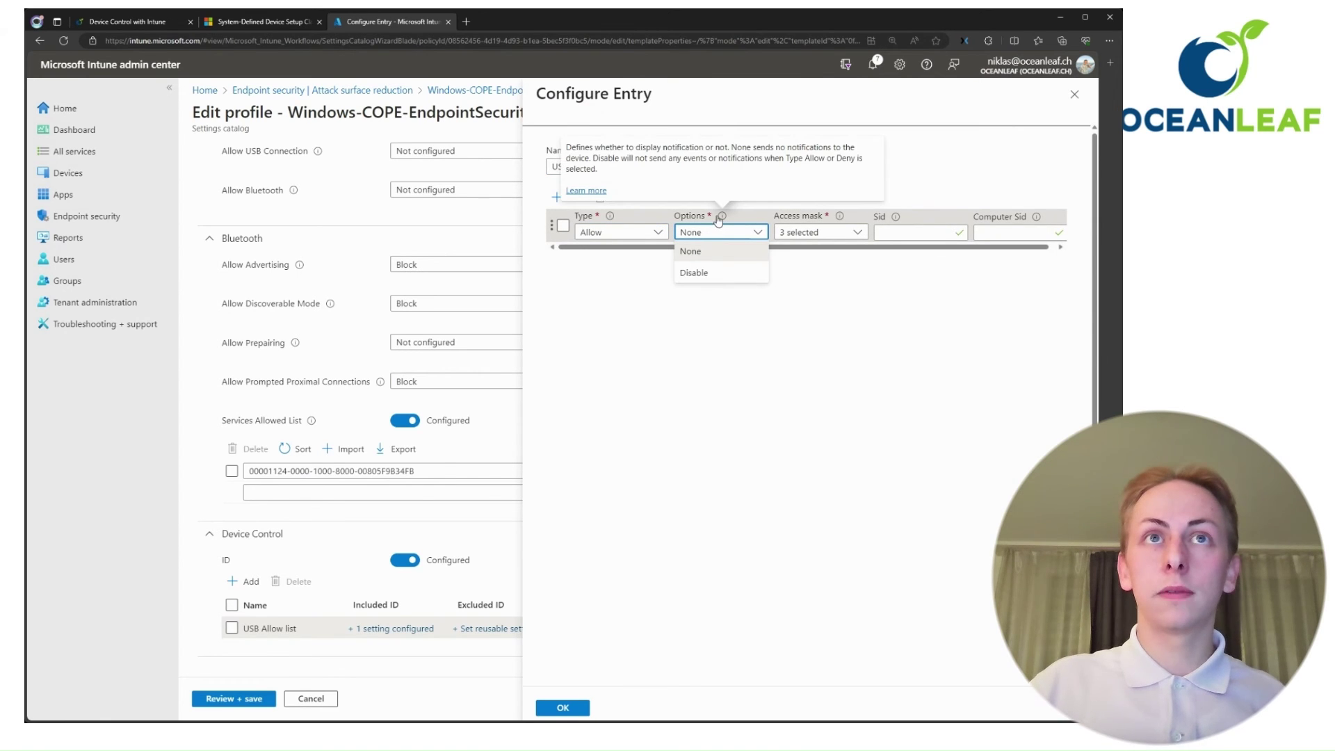
left_click(814, 234)
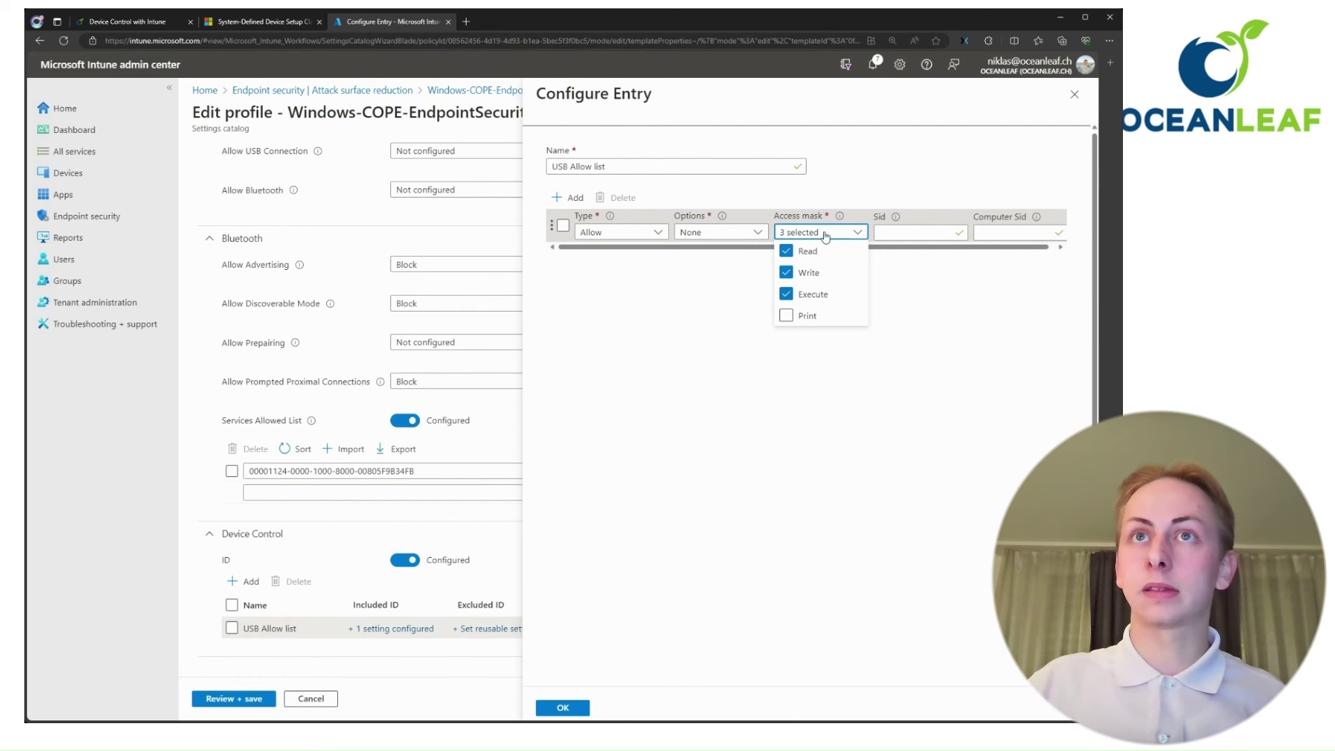
left_click(939, 255)
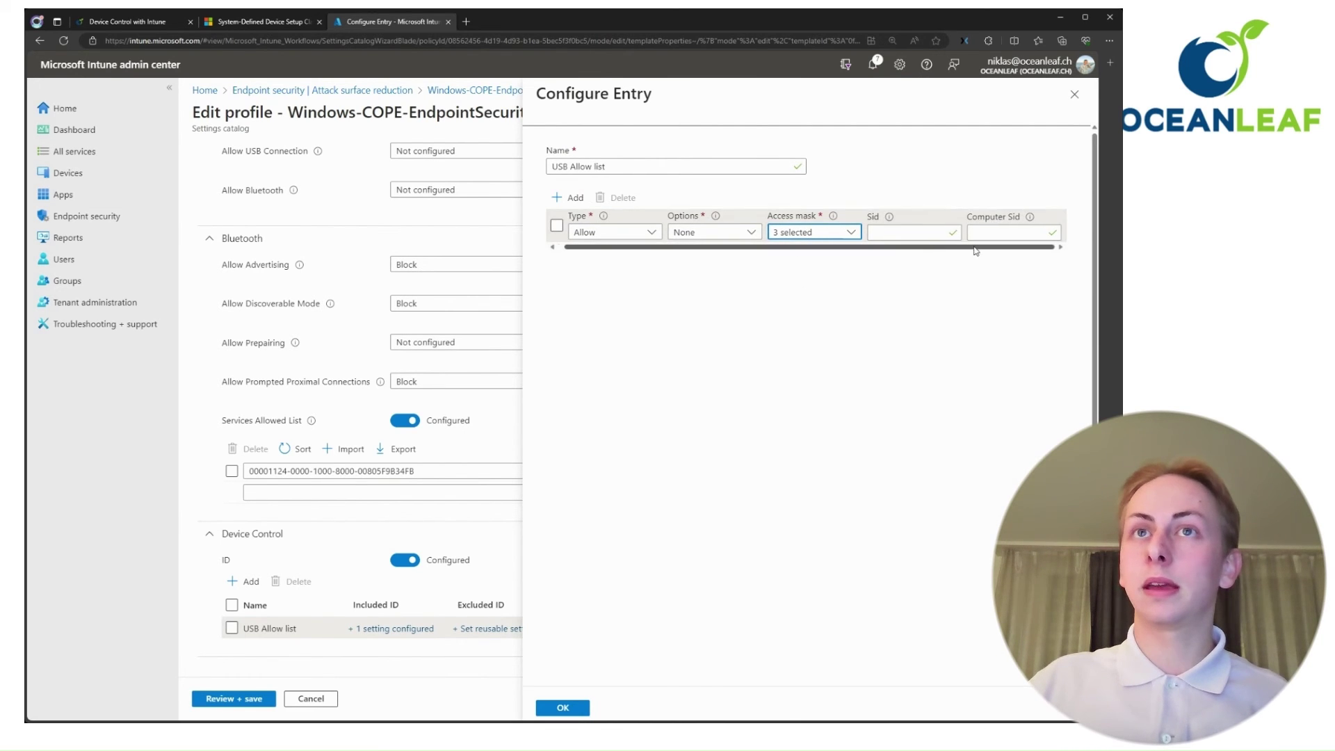
mouse_move(889, 222)
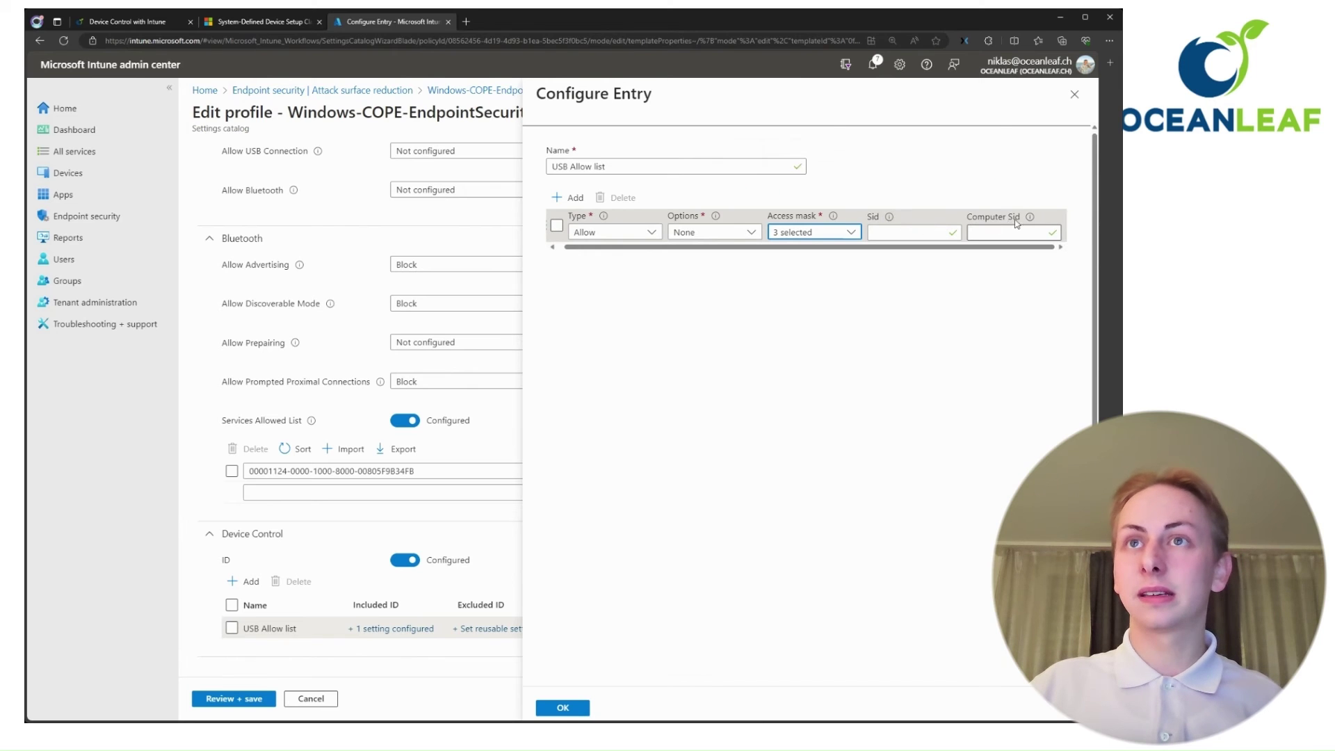
left_click_drag(984, 249, 924, 257)
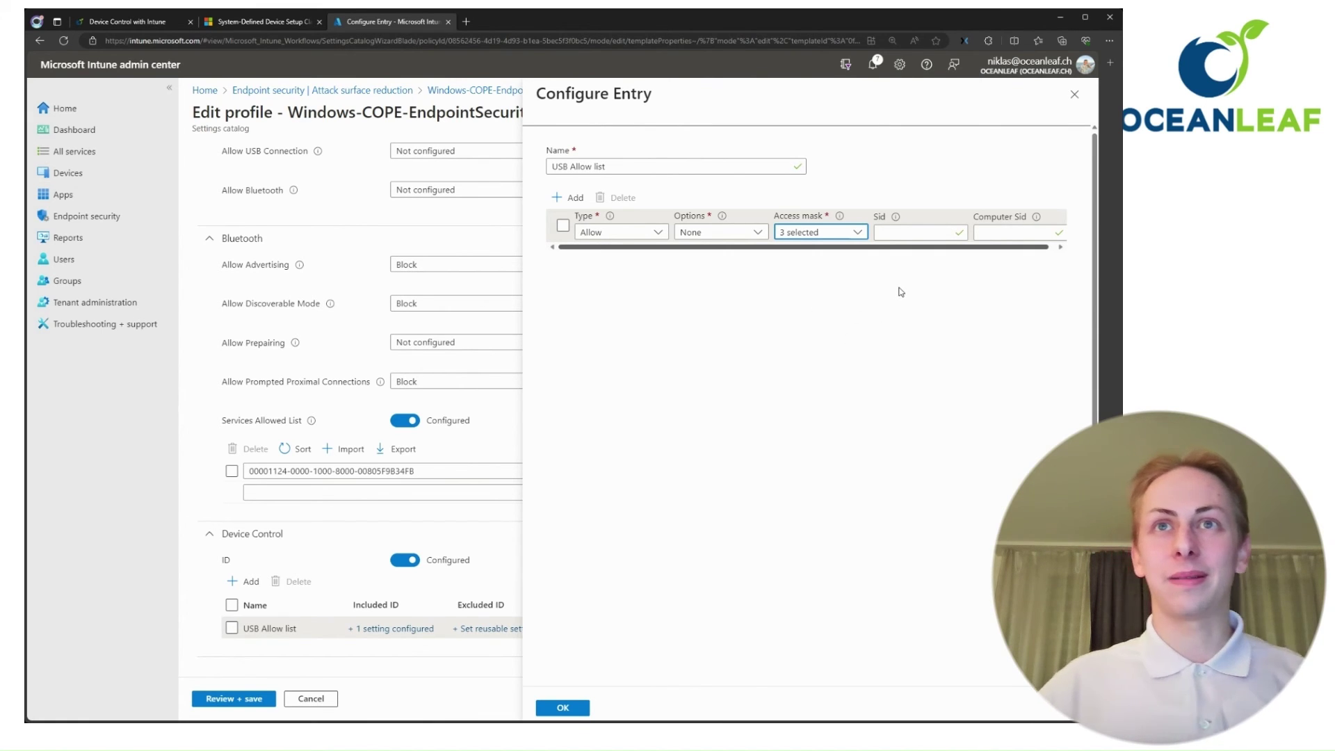
left_click(1074, 94)
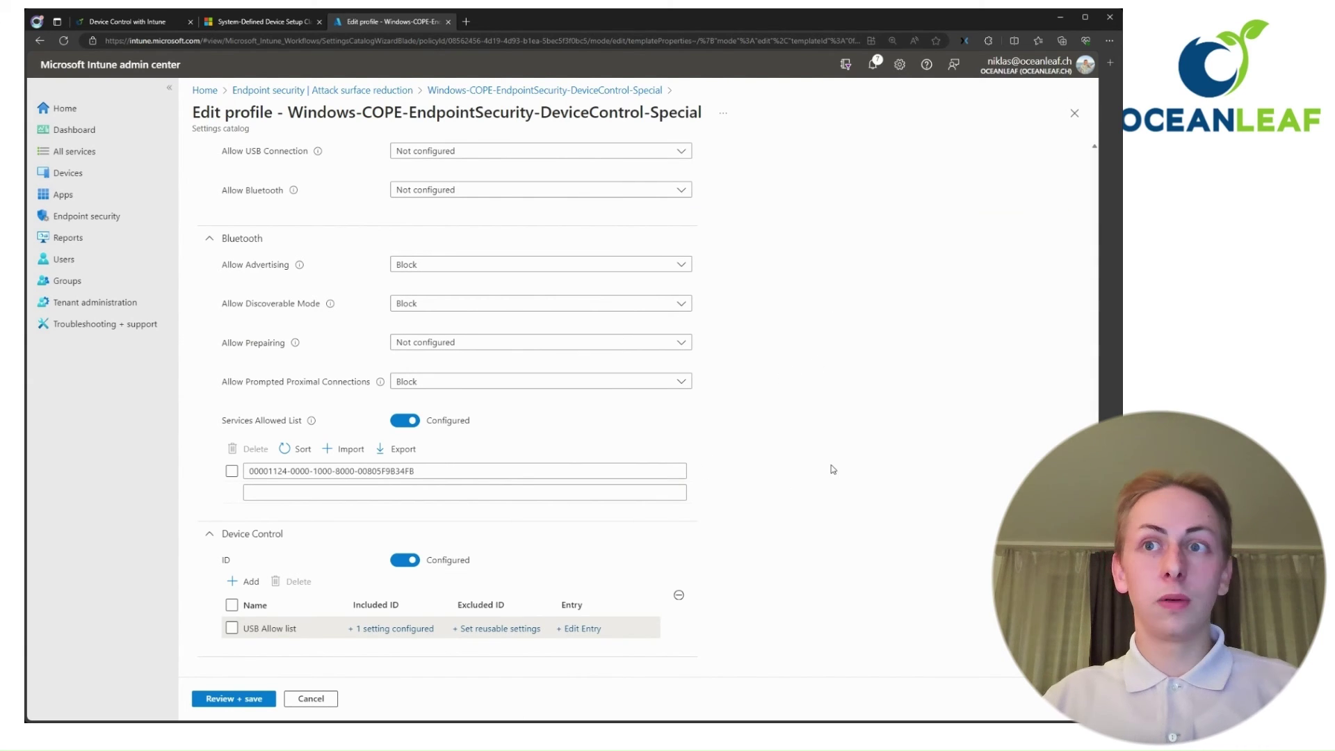
Step: Review the Special profile's prevented device setup classes and recheck the reusable settings included in the USB Allow list rule
scroll(828, 470, "up", 1)
scroll(827, 469, "up", 10)
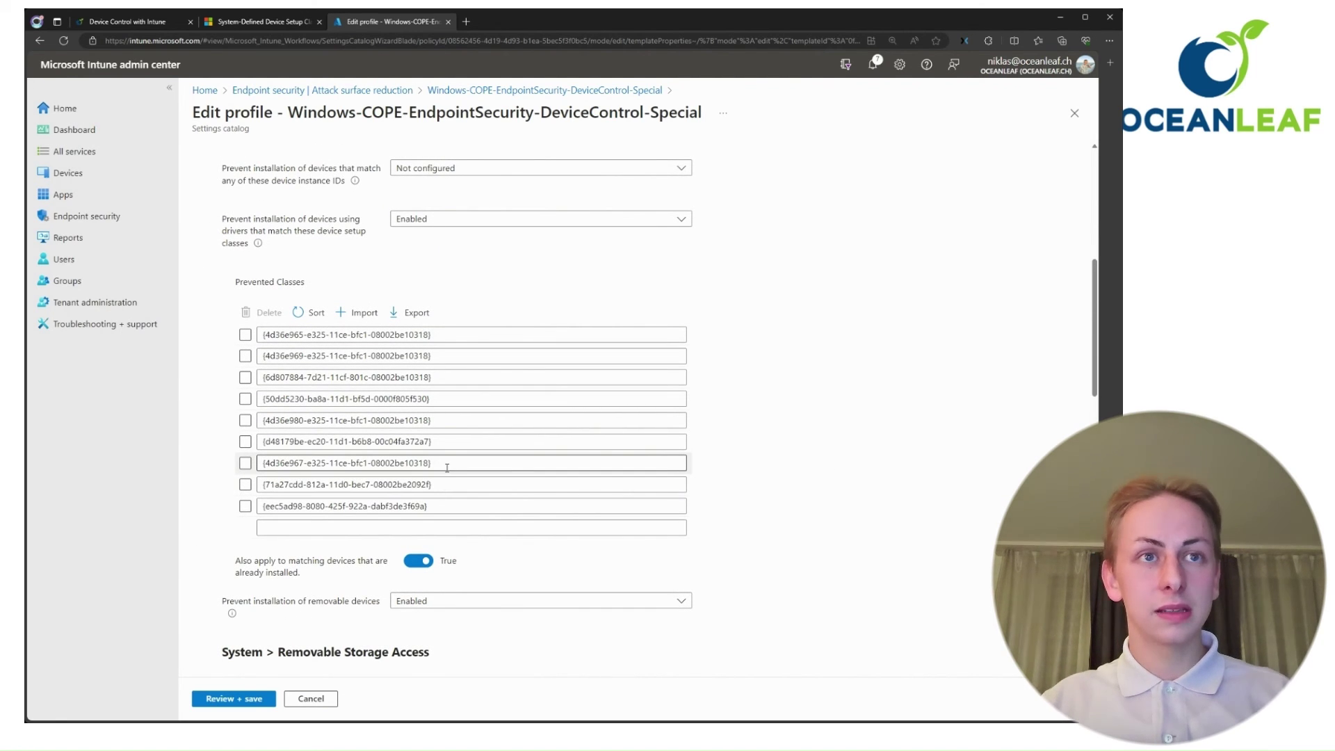
scroll(447, 468, "down", 10)
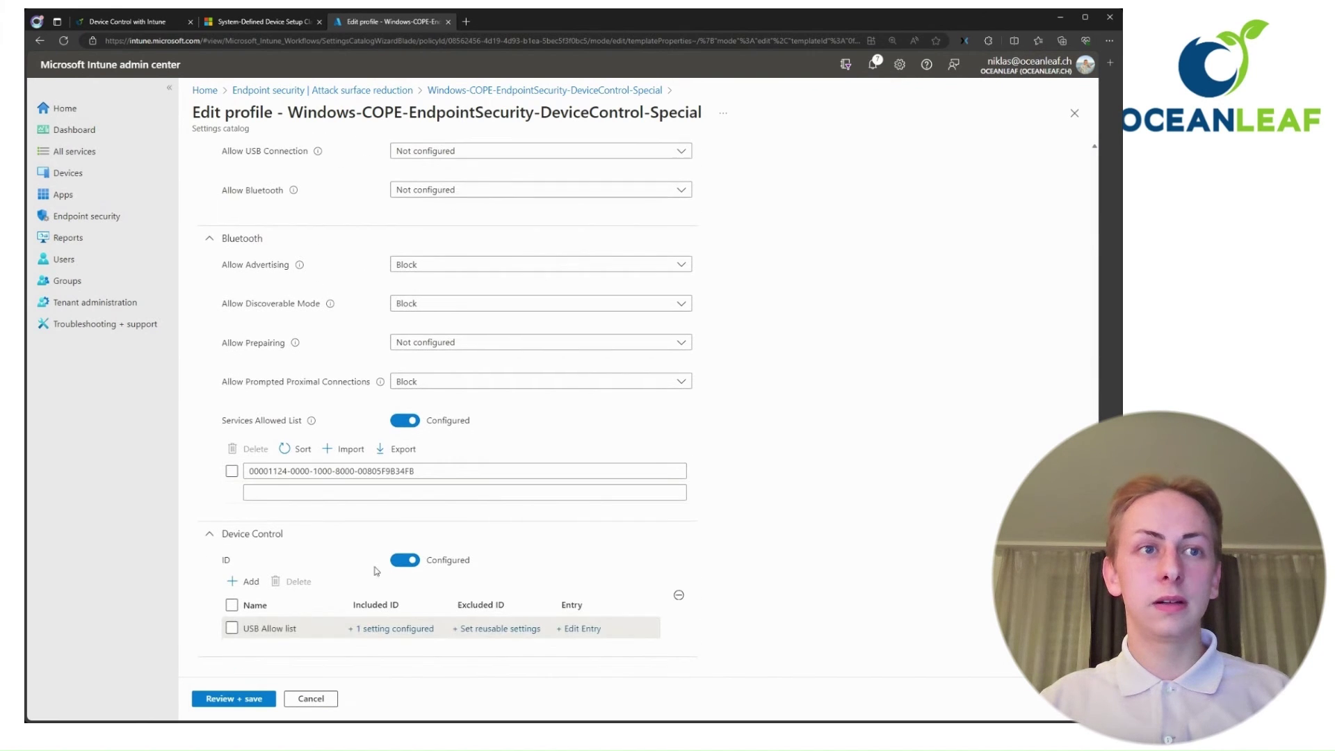
left_click(387, 630)
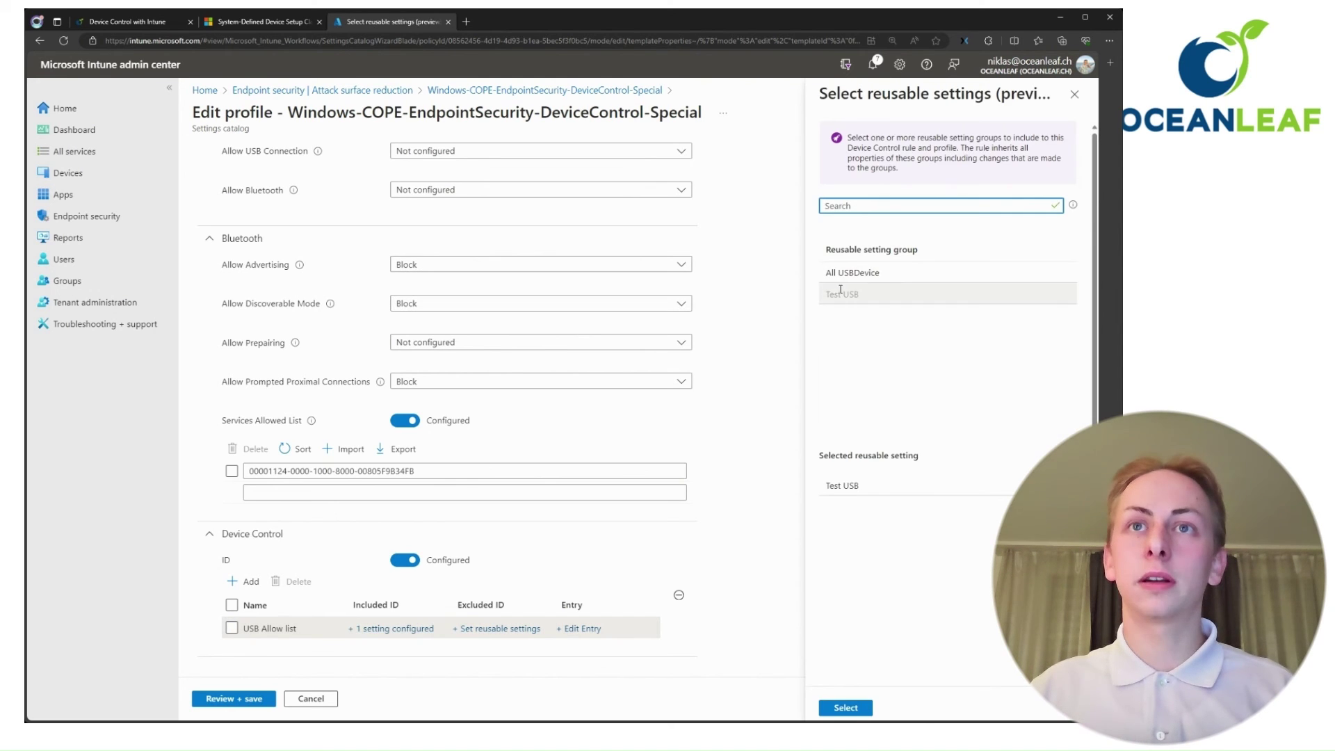
left_click(1074, 94)
Step: Compare the prevented classes with the Bluetooth and Device Control settings and leave the Special profile without saving
scroll(844, 360, "up", 5)
scroll(843, 359, "up", 8)
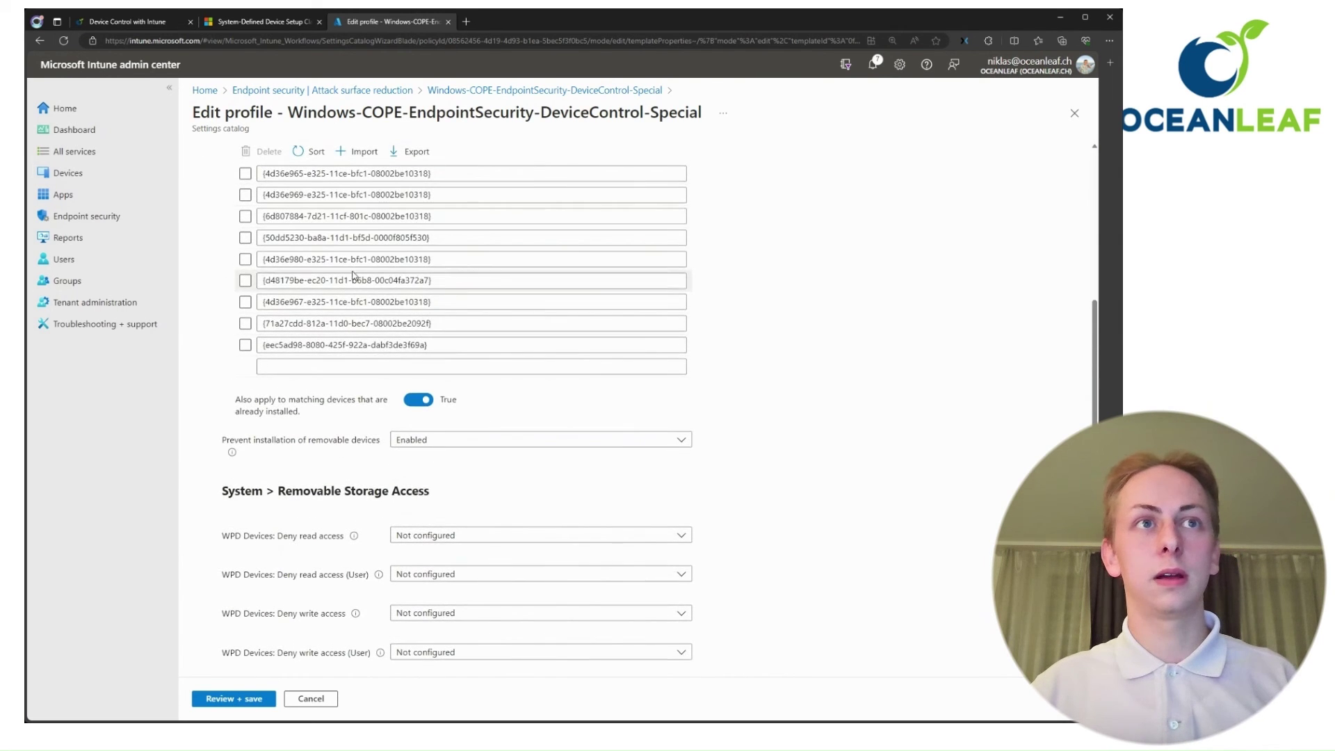
scroll(353, 276, "down", 8)
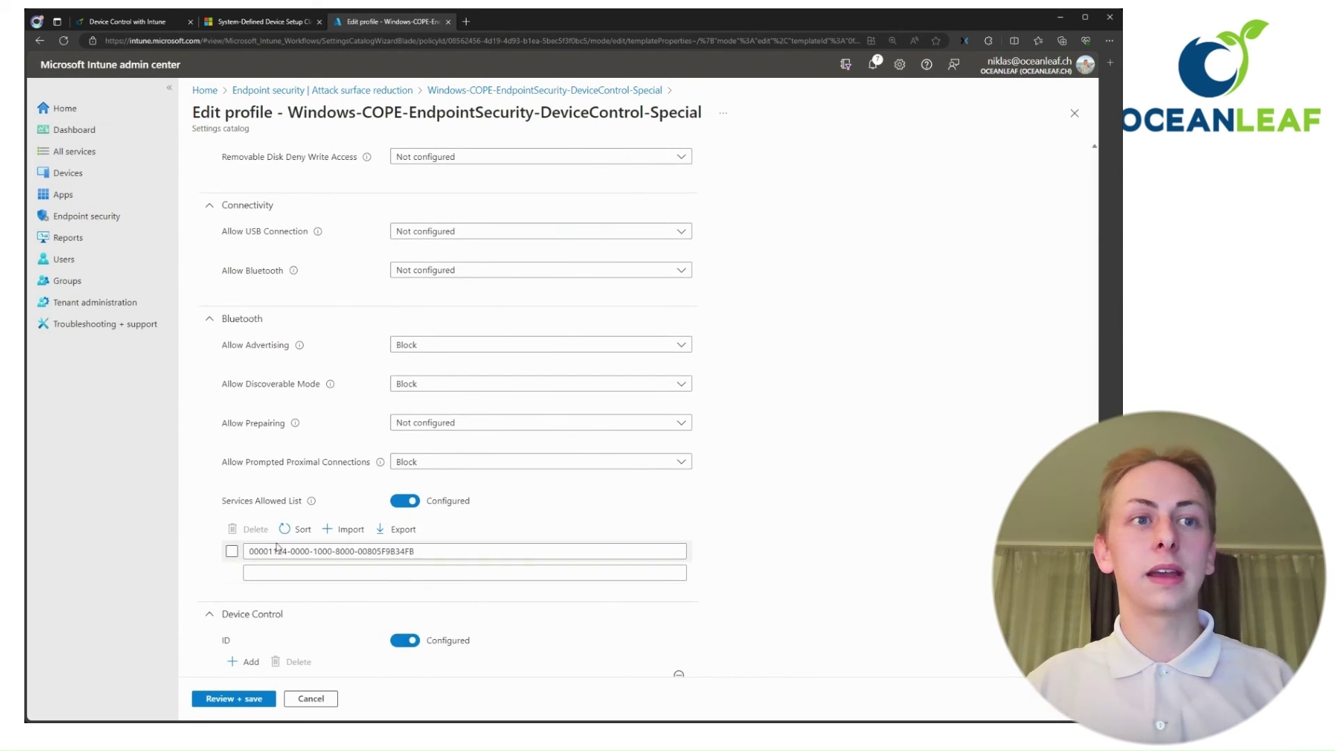
scroll(277, 546, "down", 1)
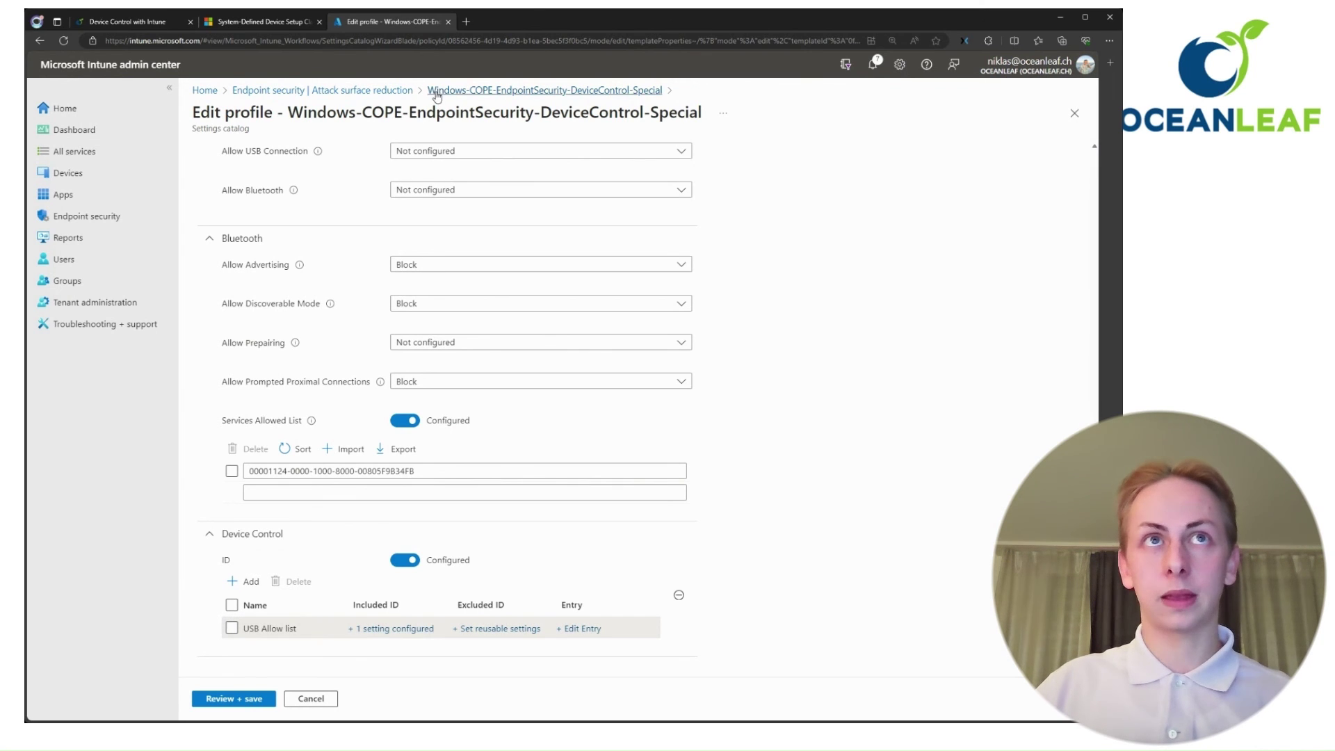
left_click(462, 93)
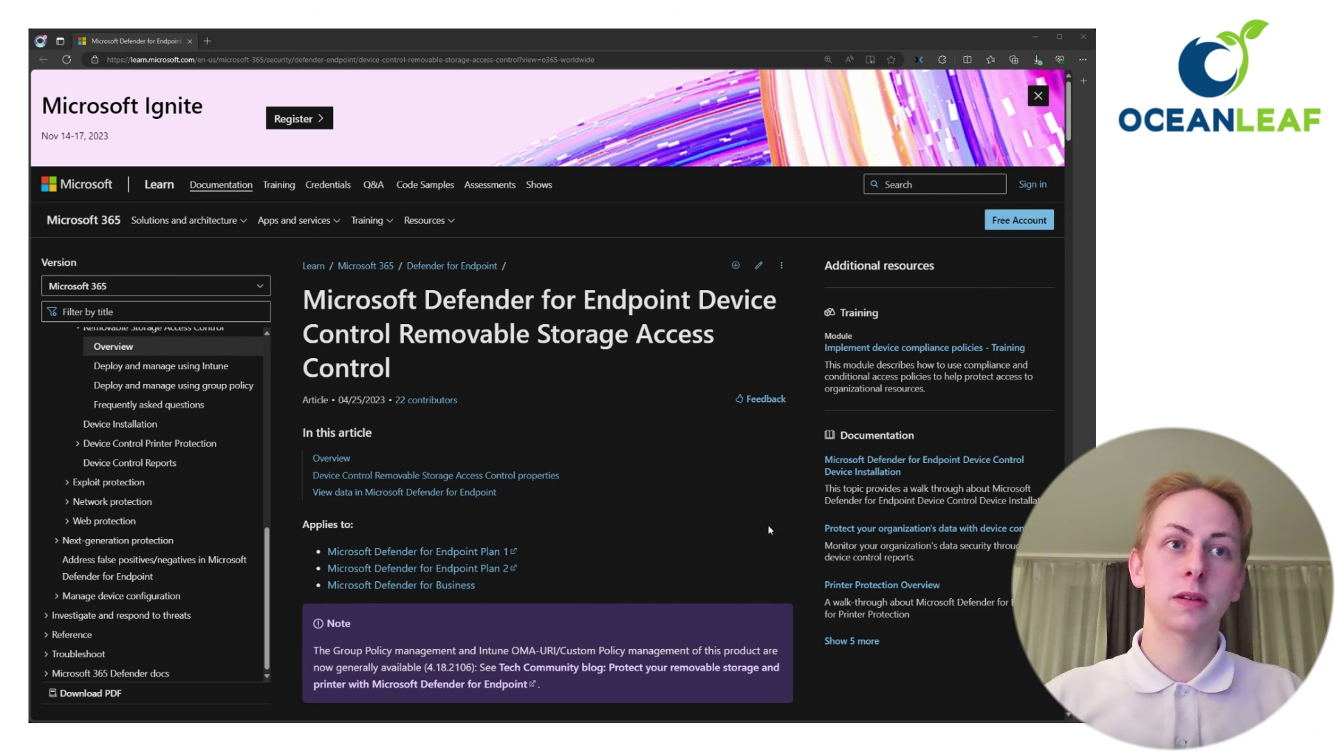
Step: Point out Microsoft Defender for Endpoint Plan 1 and Plan 2 among the products the Removable Storage Access Control article applies to
scroll(741, 503, "down", 1)
left_click_drag(511, 479, 329, 457)
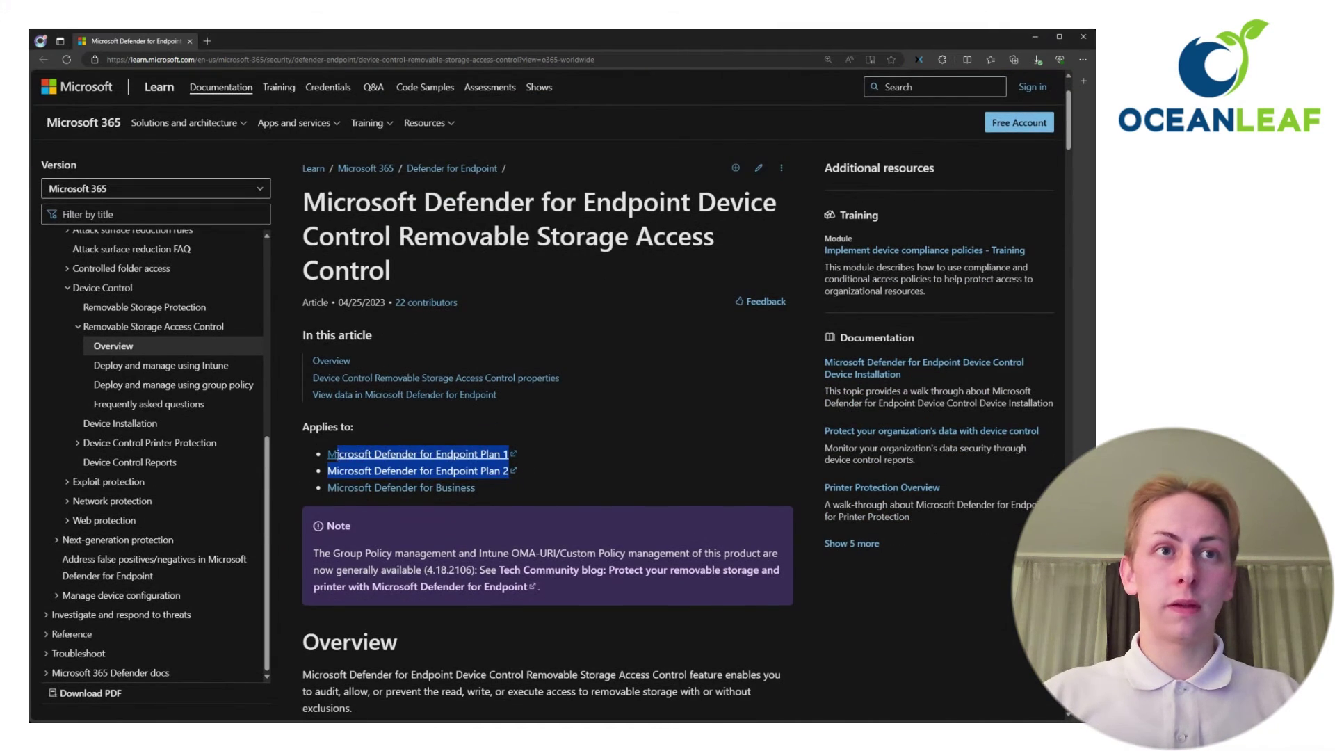
left_click(595, 482)
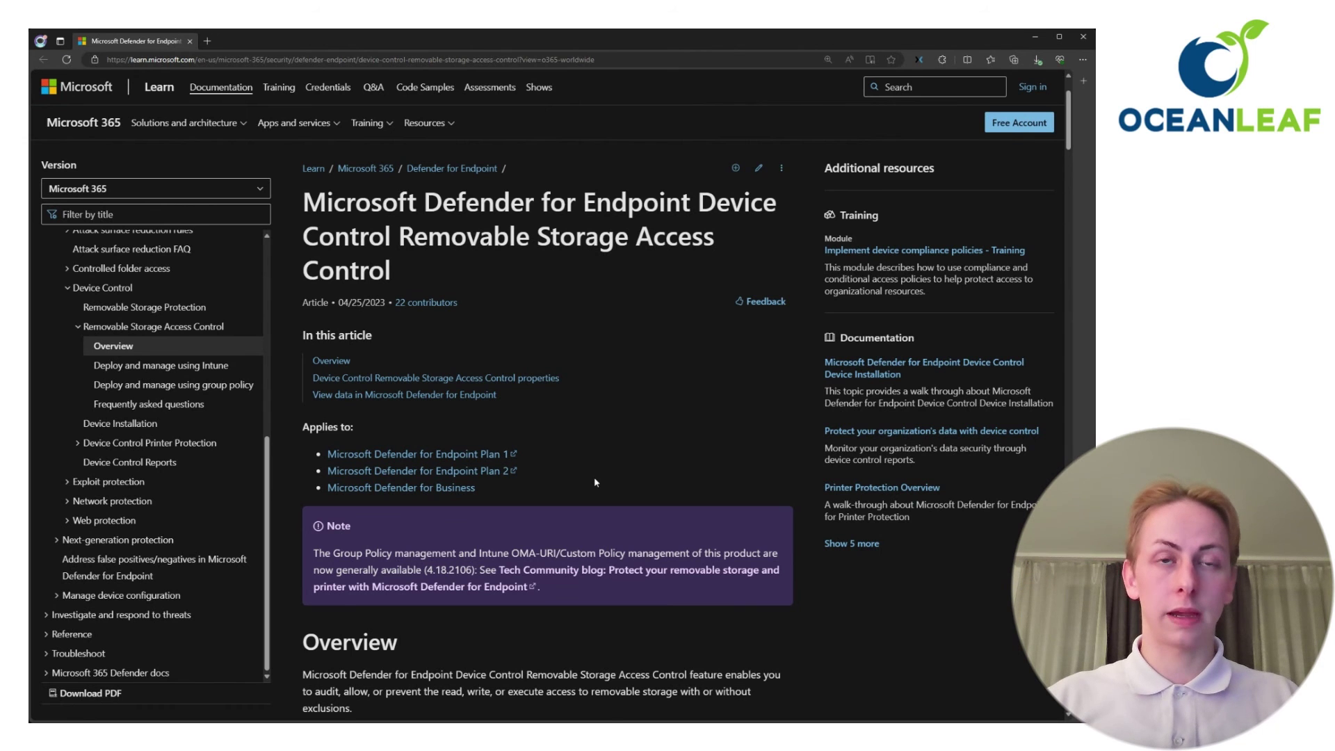
Step: Read the article from its Overview privileges table through to the table of Entry properties
scroll(595, 481, "down", 4)
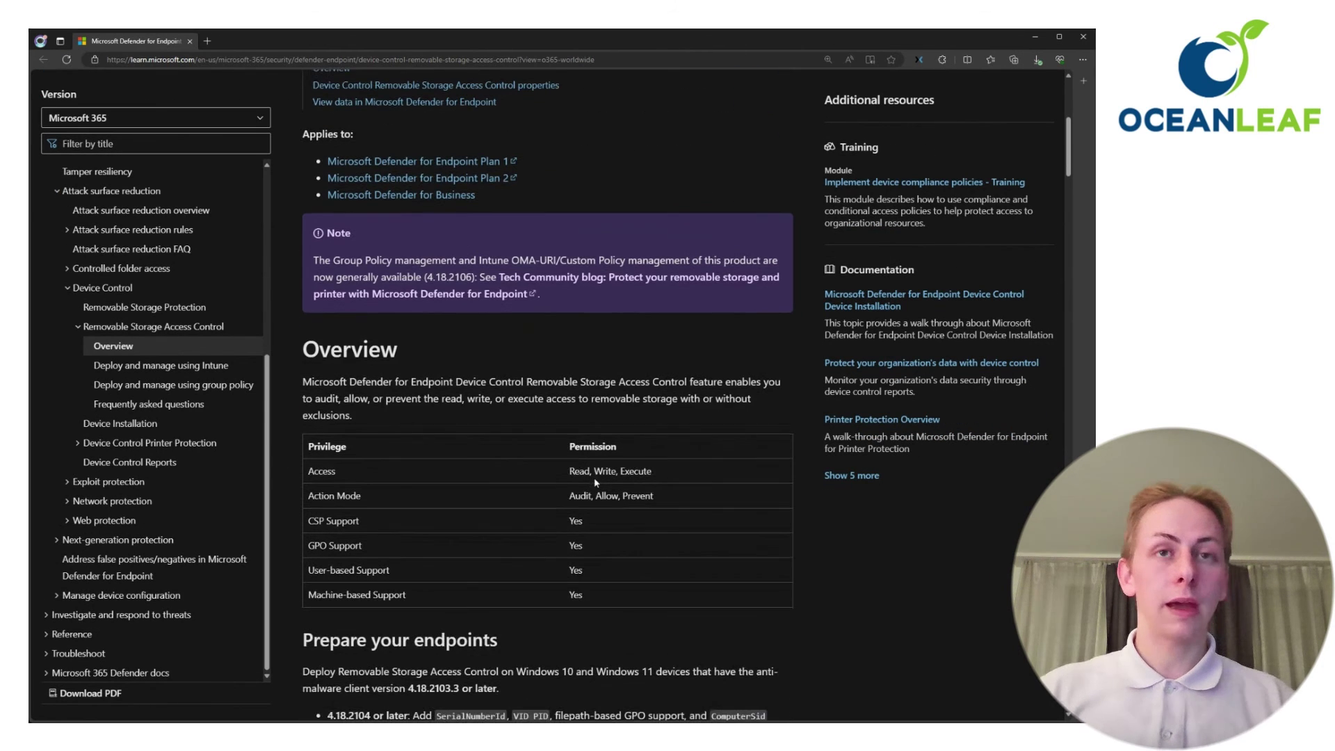
scroll(596, 479, "down", 3)
scroll(596, 472, "down", 6)
scroll(580, 495, "down", 6)
scroll(581, 499, "down", 15)
scroll(580, 495, "down", 15)
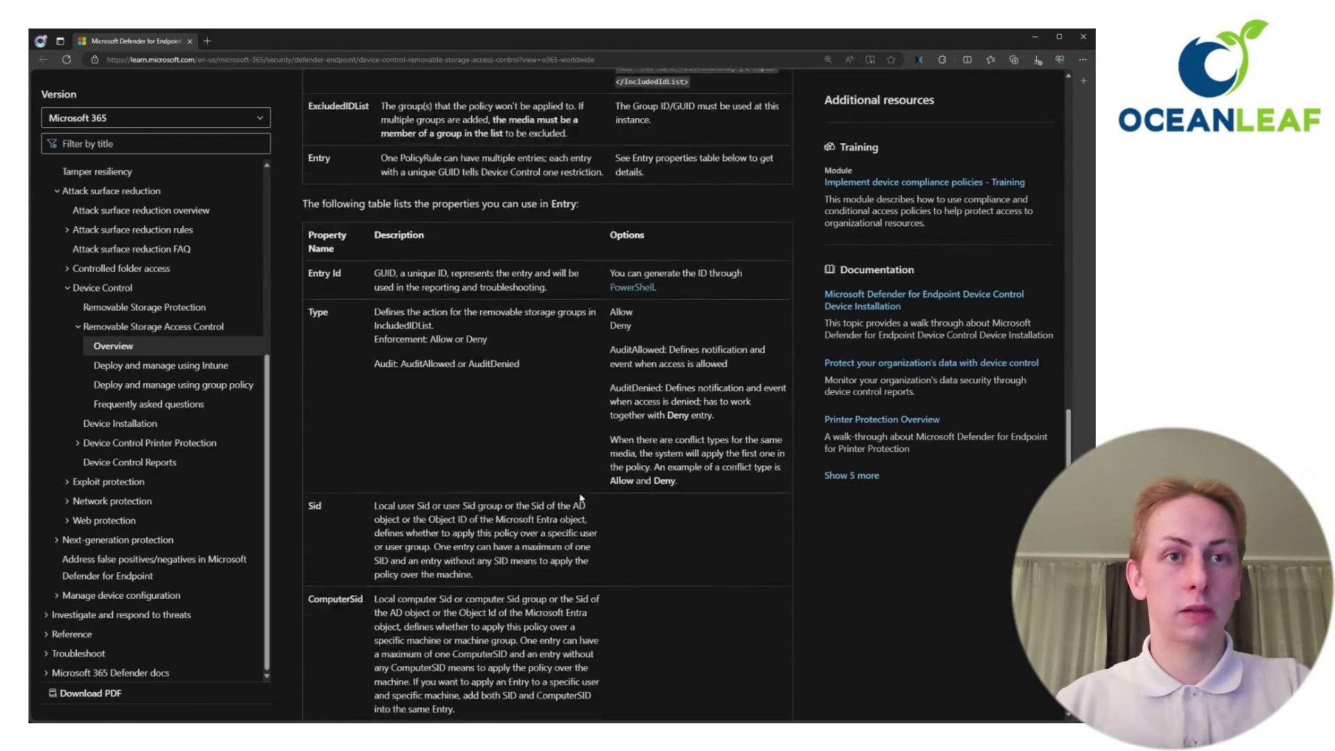
Step: Examine the Kusto queries under "View data in Microsoft Defender for Endpoint" and return to the article's beginning
scroll(581, 496, "down", 12)
scroll(577, 495, "down", 12)
scroll(578, 492, "down", 1)
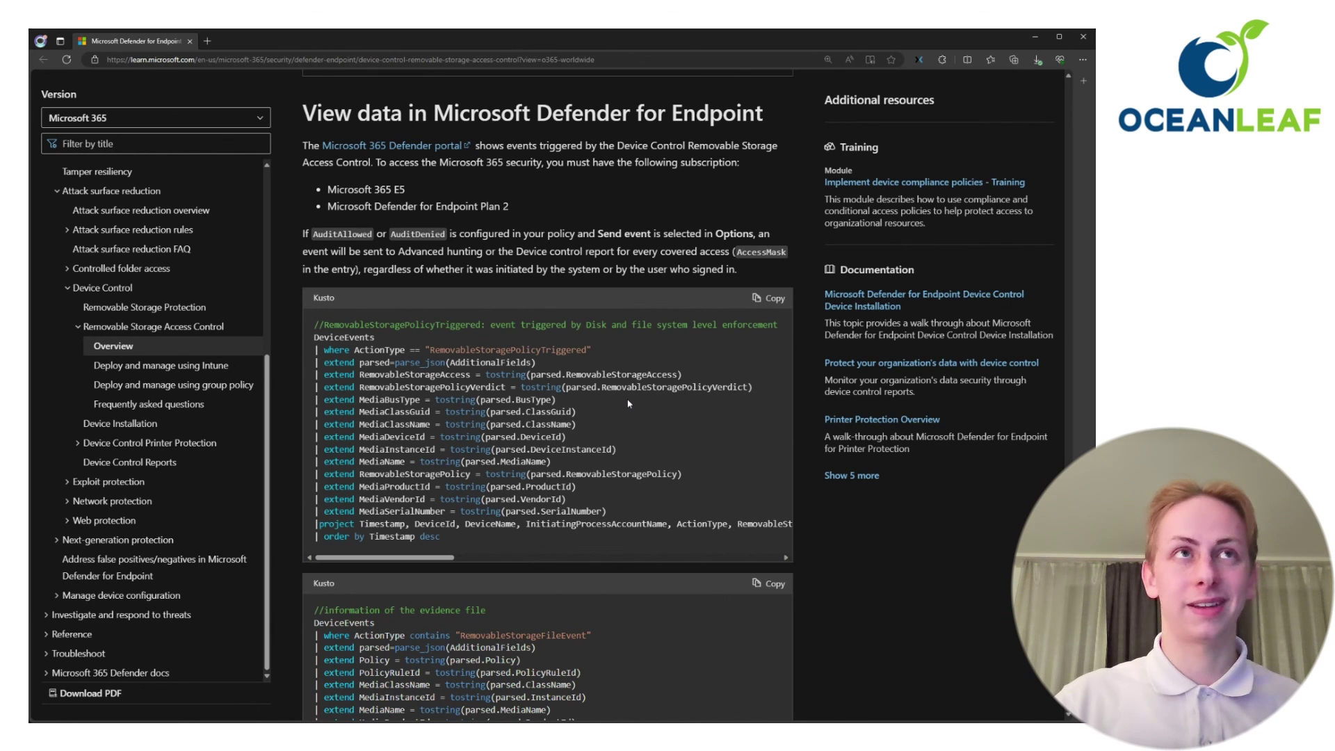
scroll(627, 403, "down", 3)
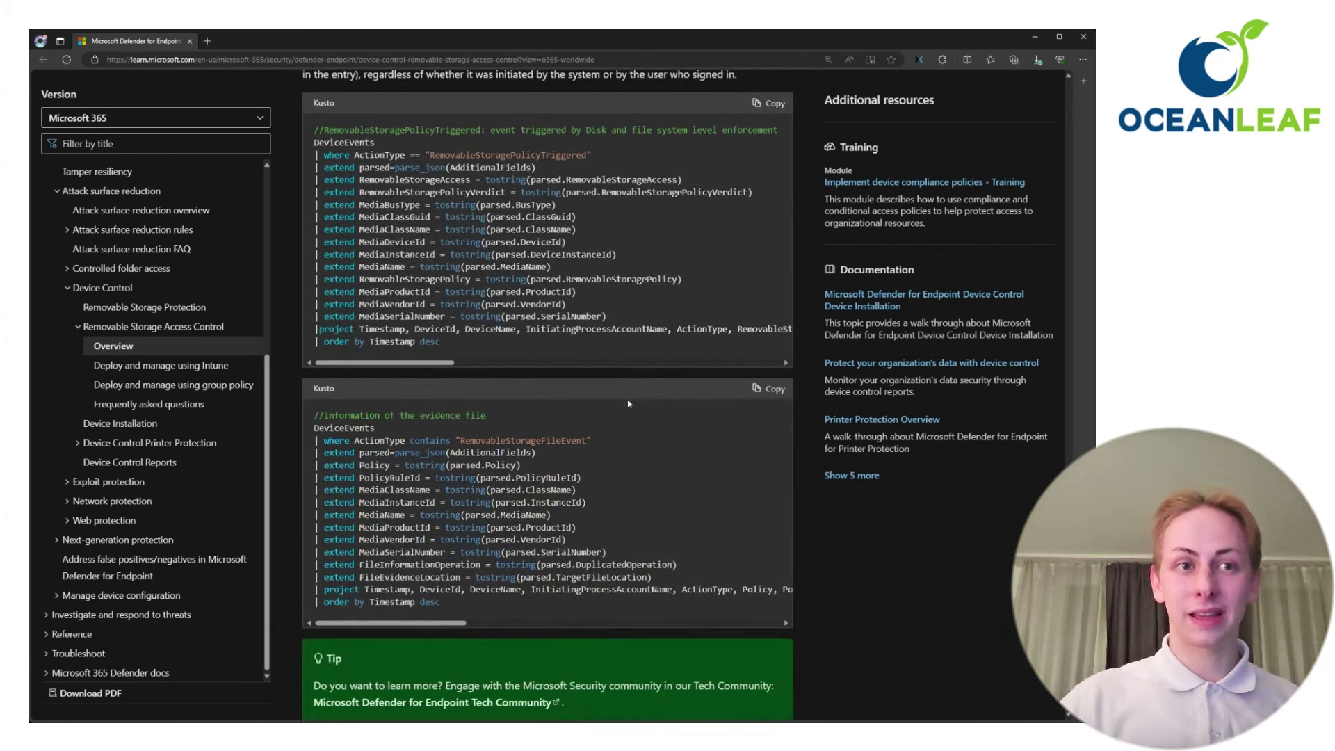
scroll(628, 403, "up", 2)
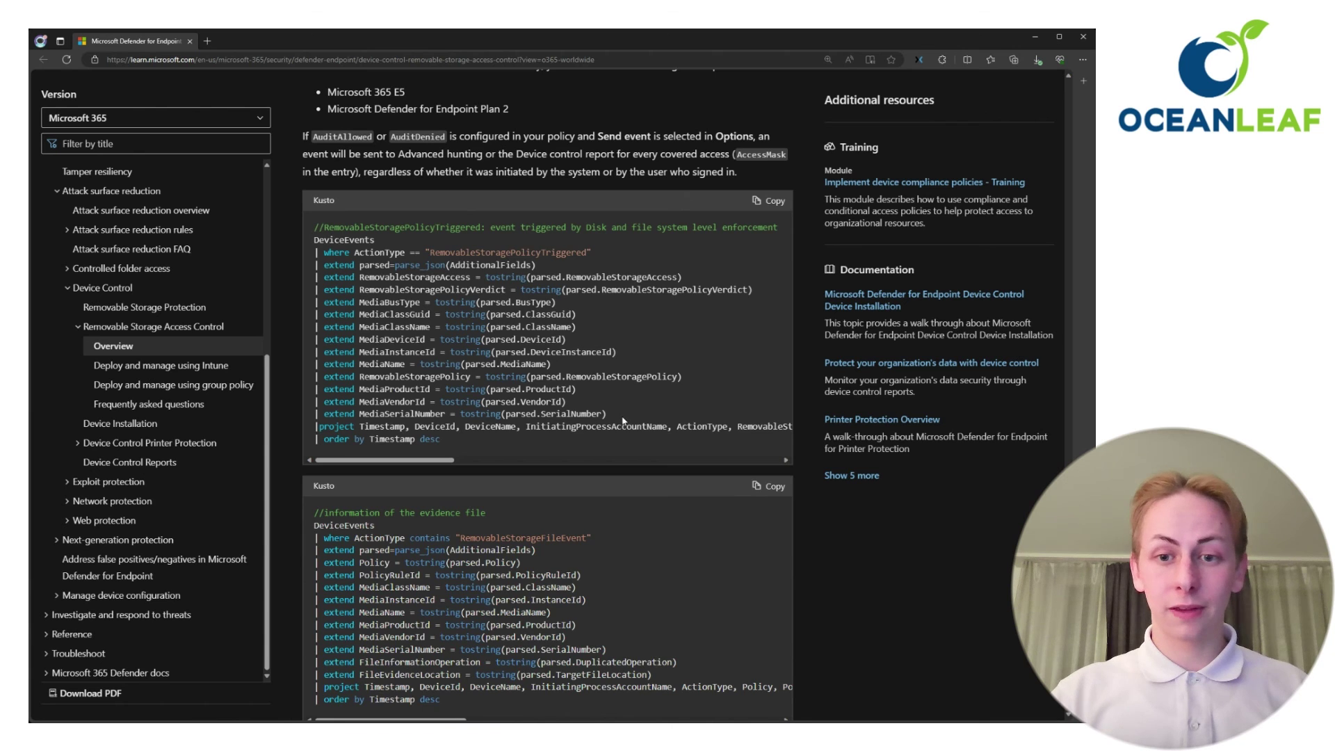
scroll(623, 419, "up", 15)
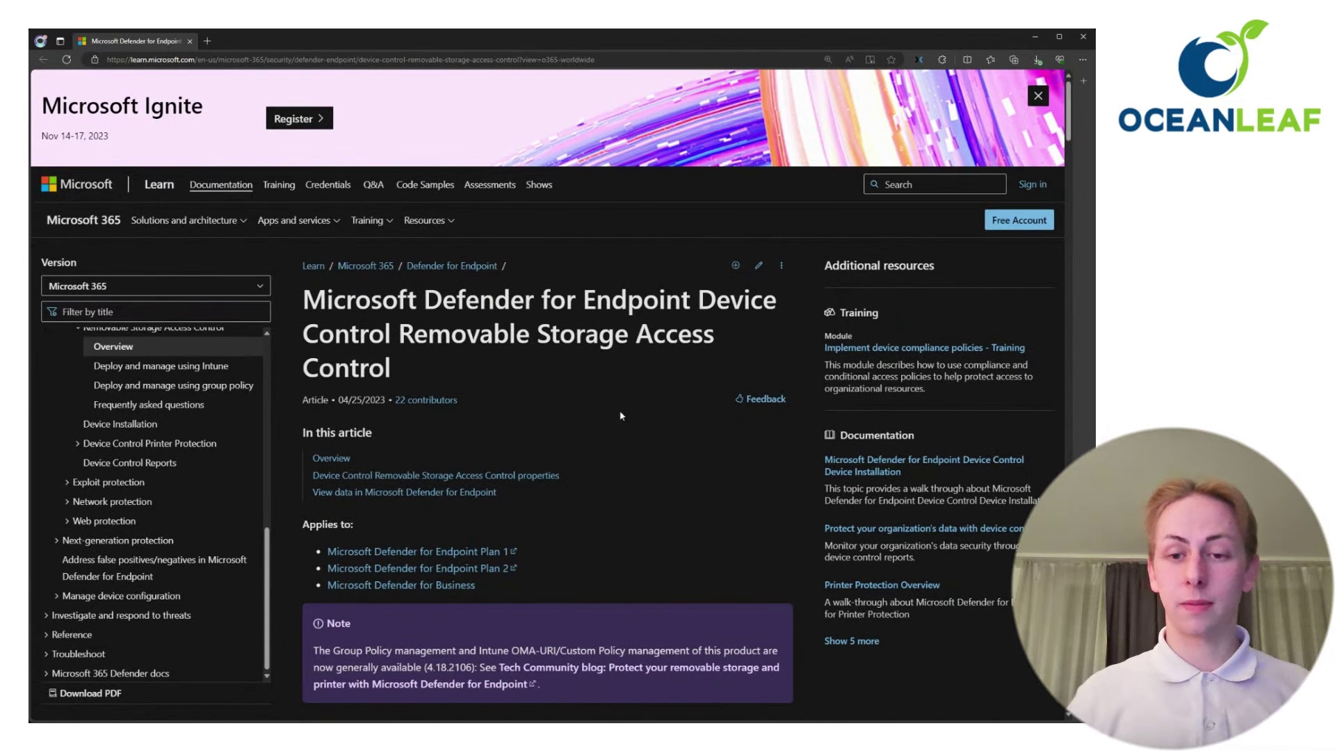